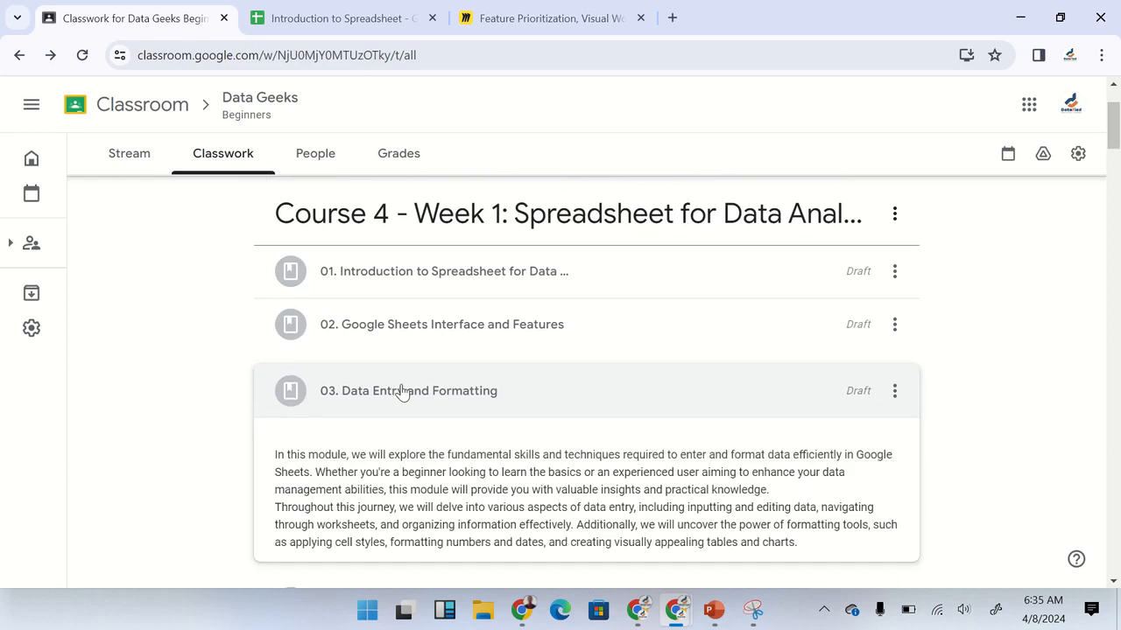
# Step: Open the "03. Data Entry and Formatting" classwork material and read its description
pyautogui.click(311, 484)
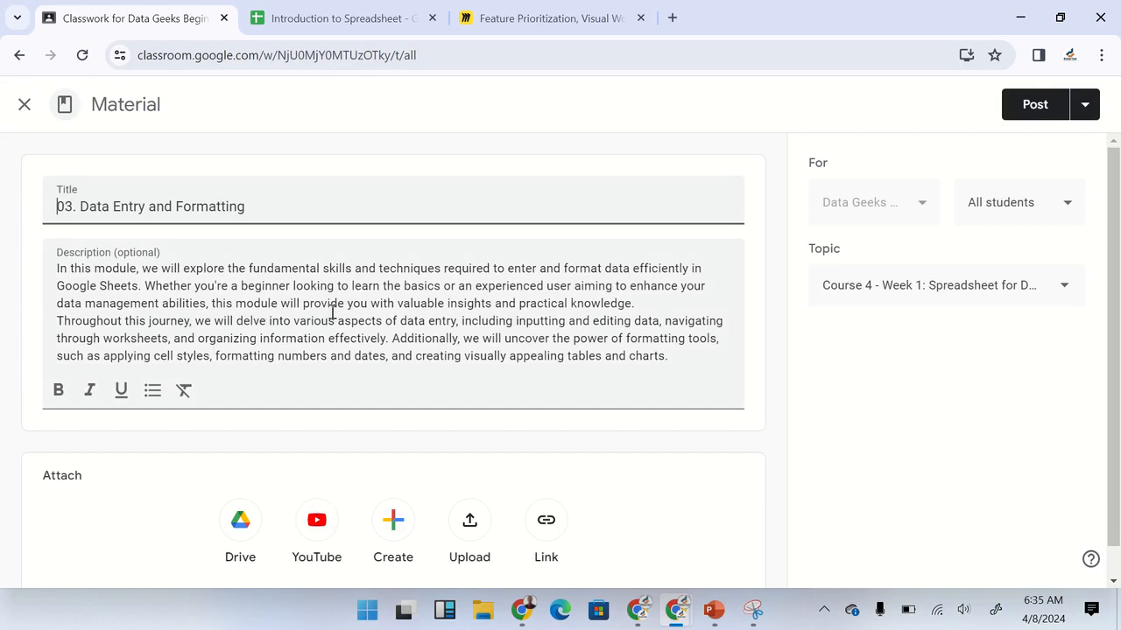
pyautogui.scroll(2, 395, 312)
pyautogui.scroll(2, 395, 313)
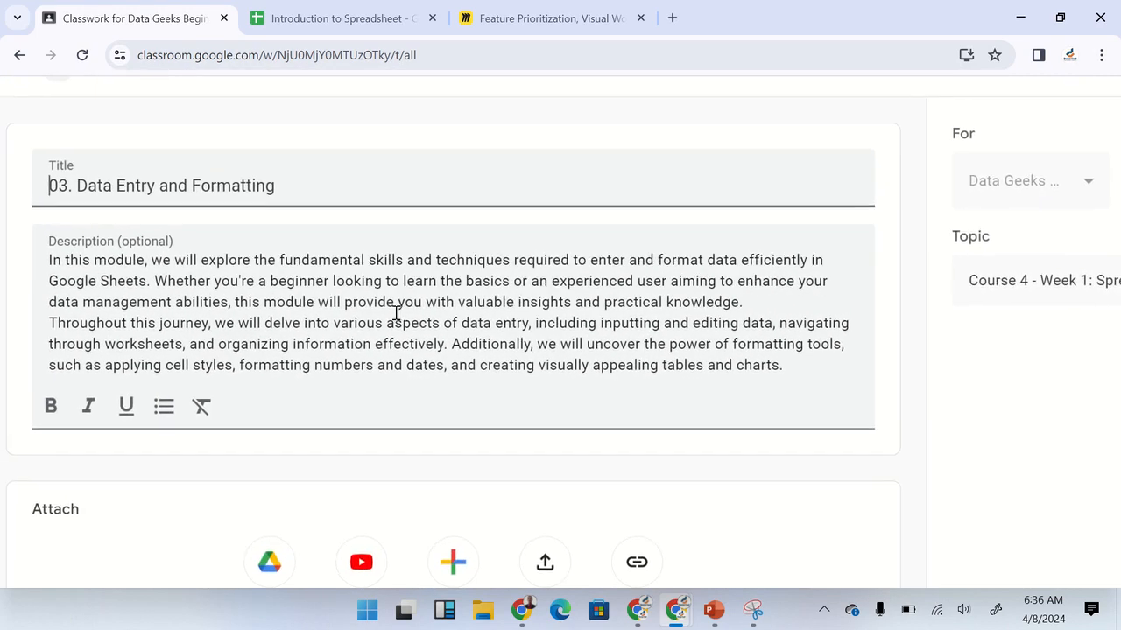
pyautogui.hscroll(-1, 396, 313)
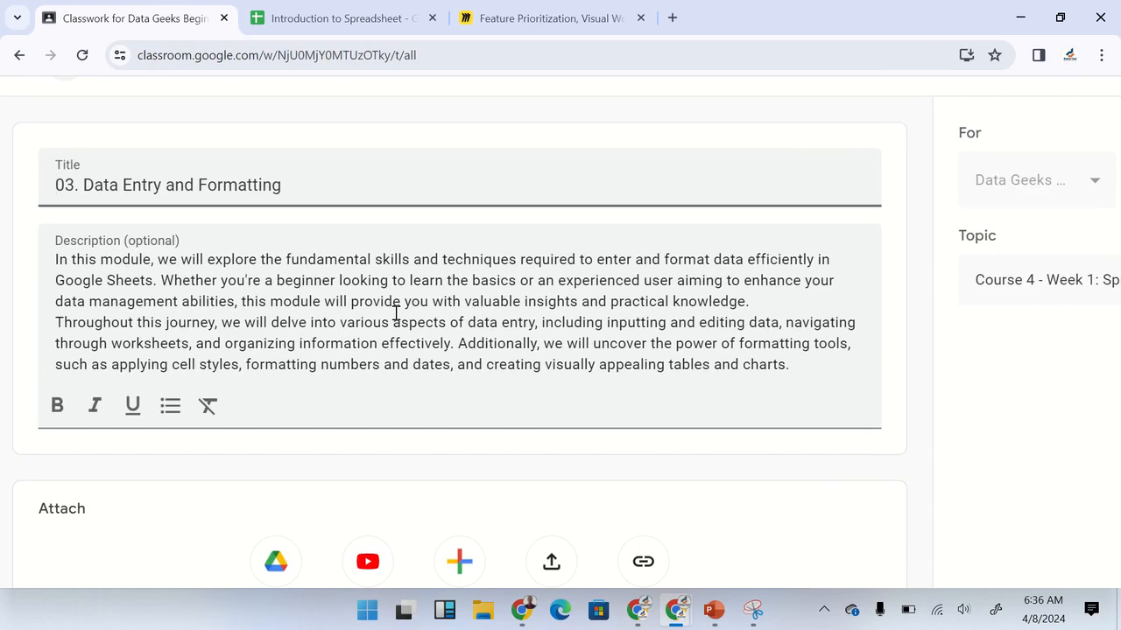
# Step: Switch to the "Introduction to Spreadsheet" file in Google Sheets and look over its empty first sheet
pyautogui.click(324, 21)
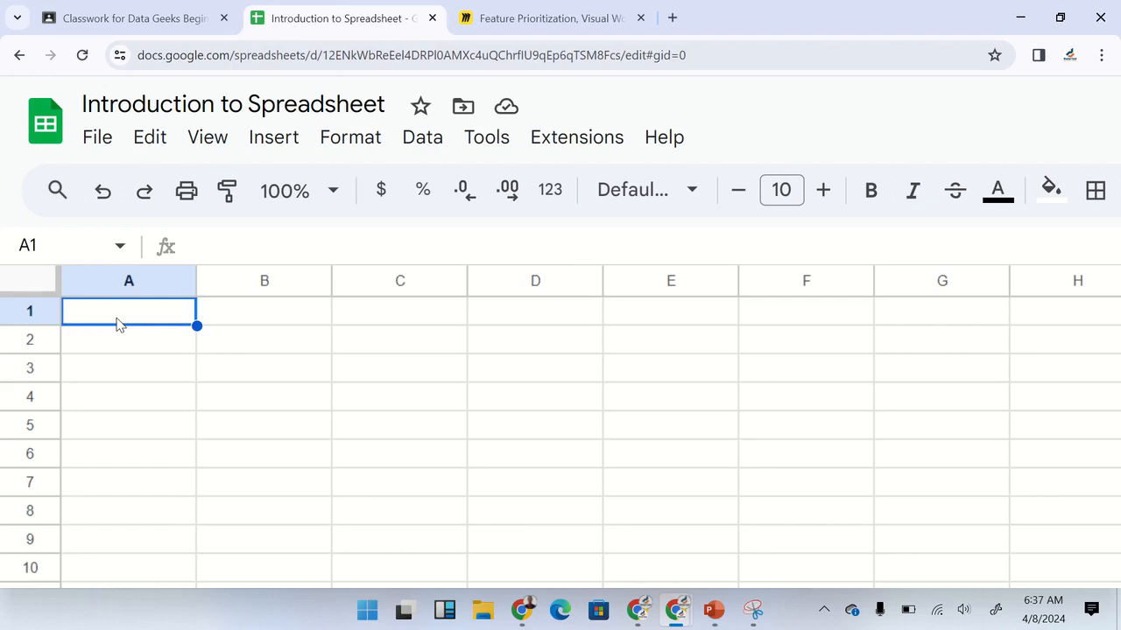
pyautogui.scroll(-2, 173, 367)
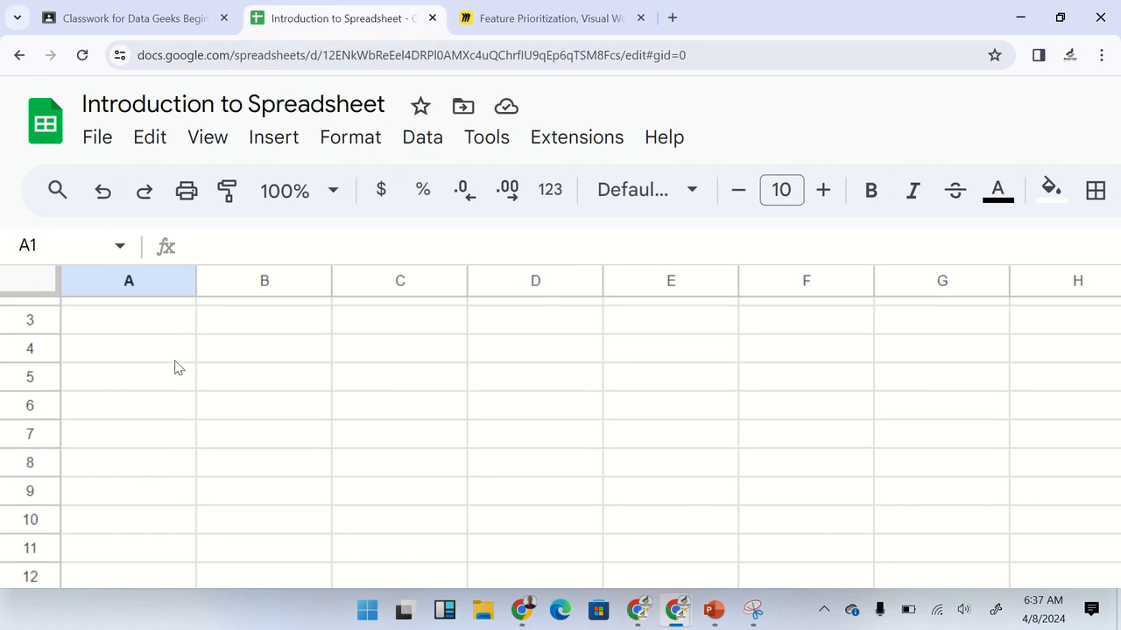
pyautogui.scroll(2, 144, 410)
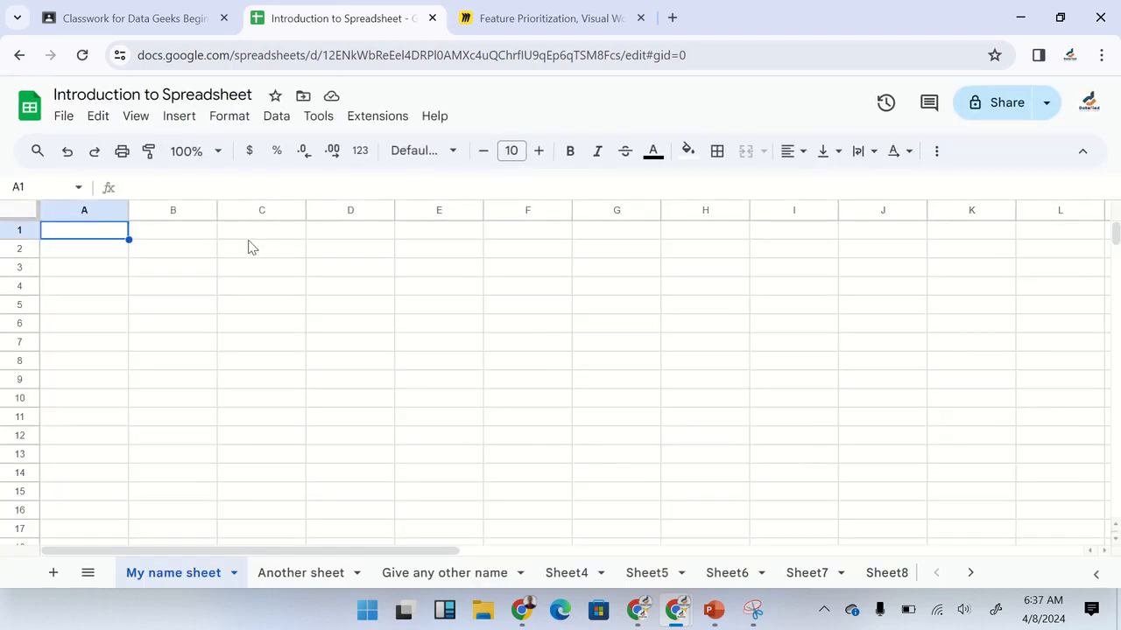
pyautogui.scroll(-2, 247, 247)
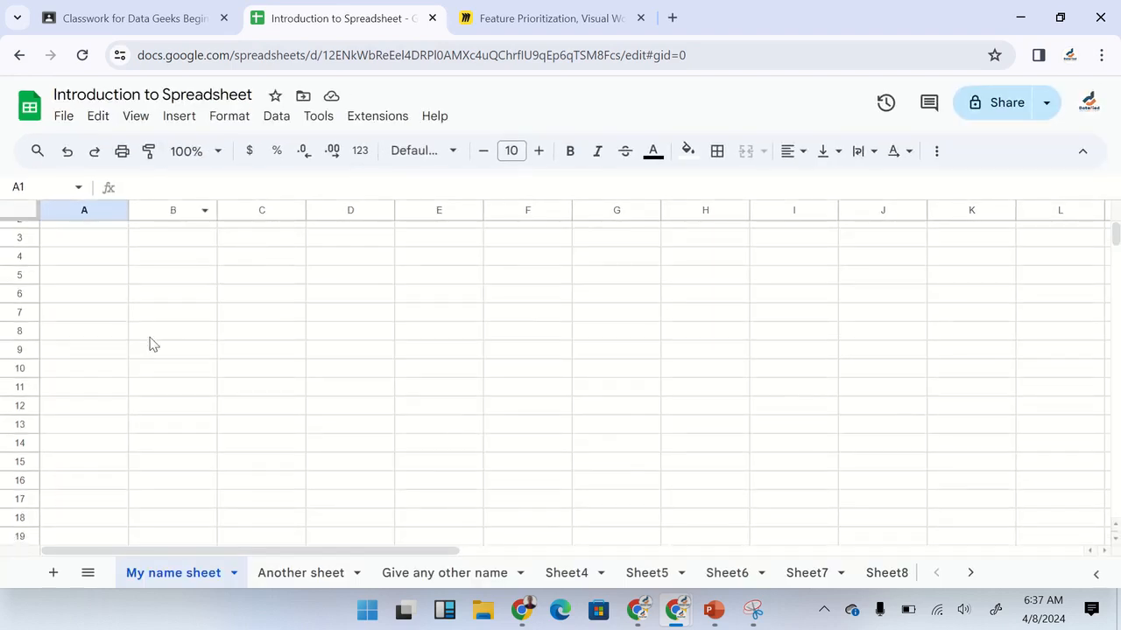
pyautogui.scroll(2, 150, 342)
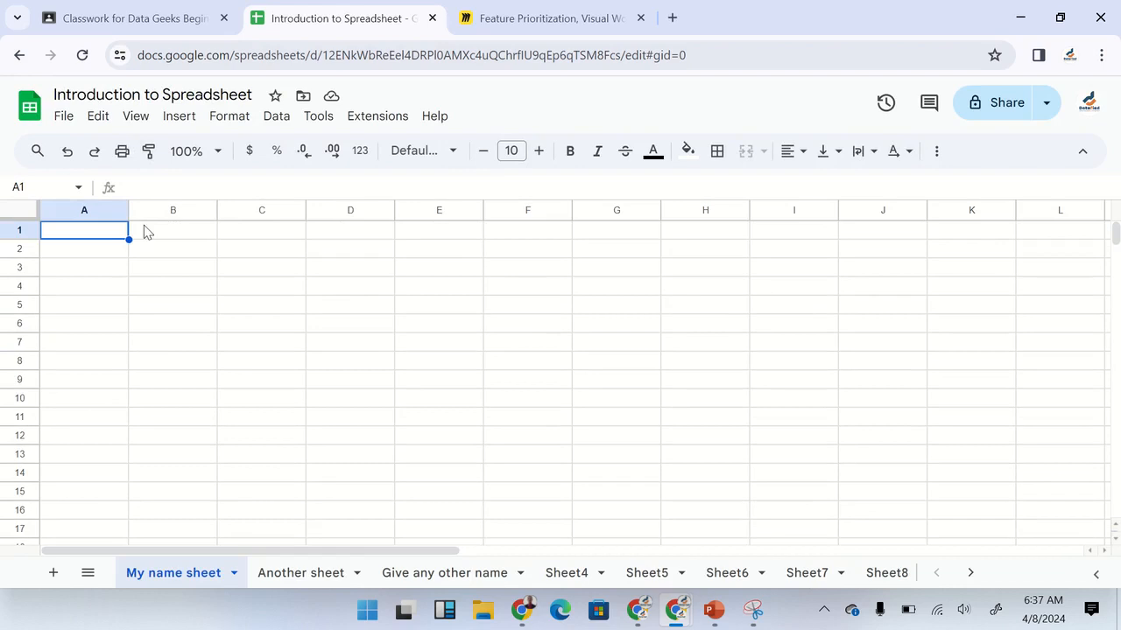
# Step: Rename the spreadsheet file as "Dataset Template: Small Library Book Tracking"
pyautogui.click(137, 94)
pyautogui.hotkey('ctrl', 'a')
pyautogui.write('D')
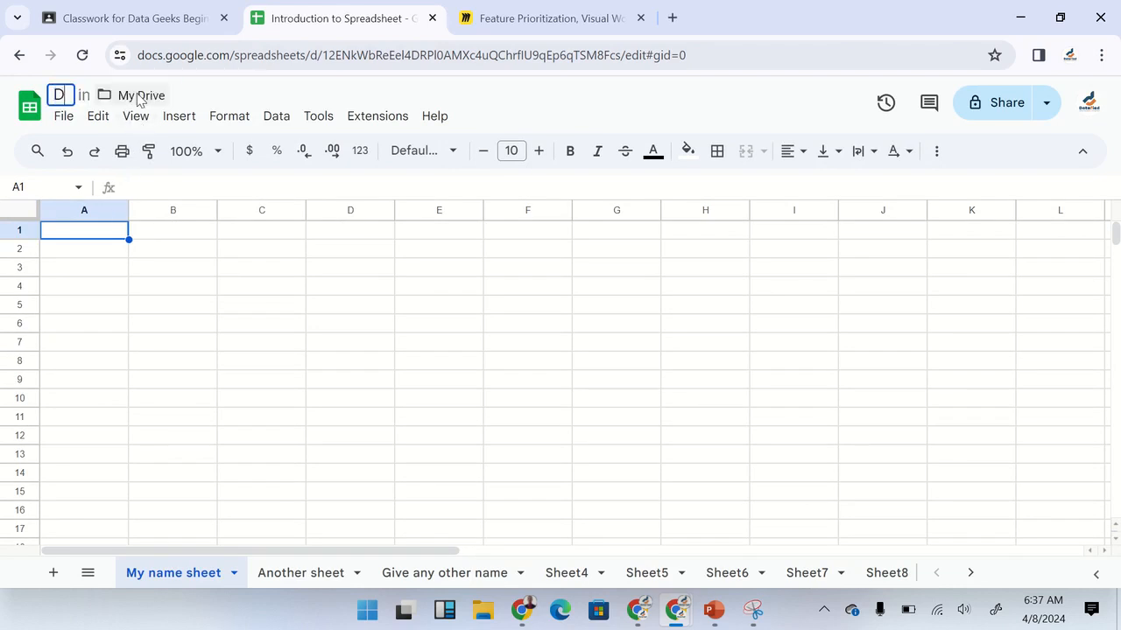
pyautogui.write('ataset T')
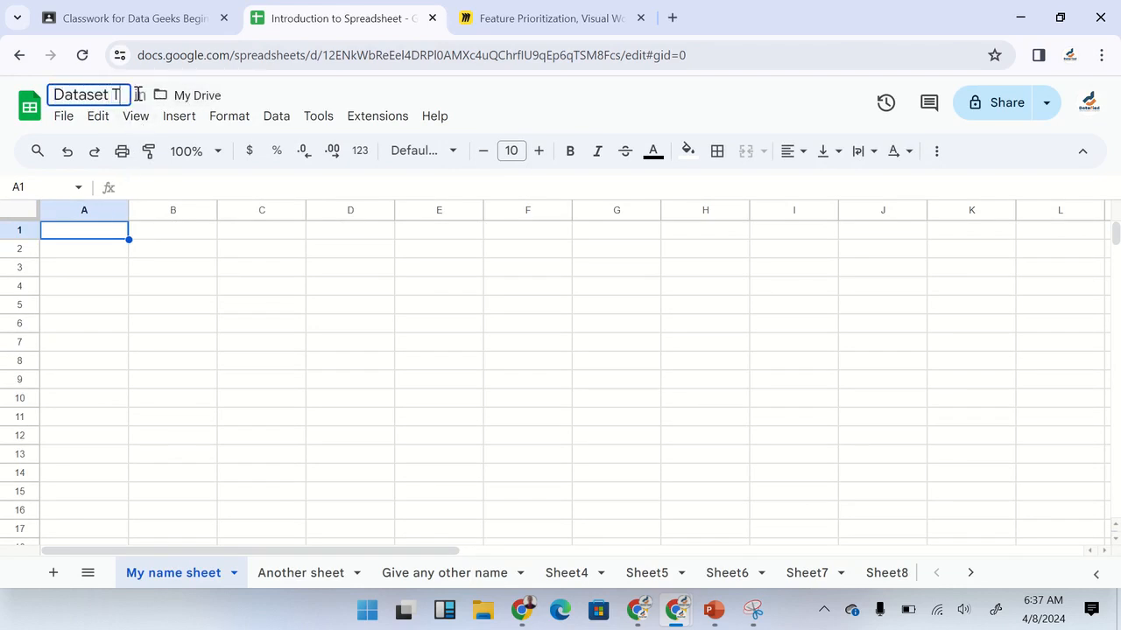
pyautogui.write('emplate: ')
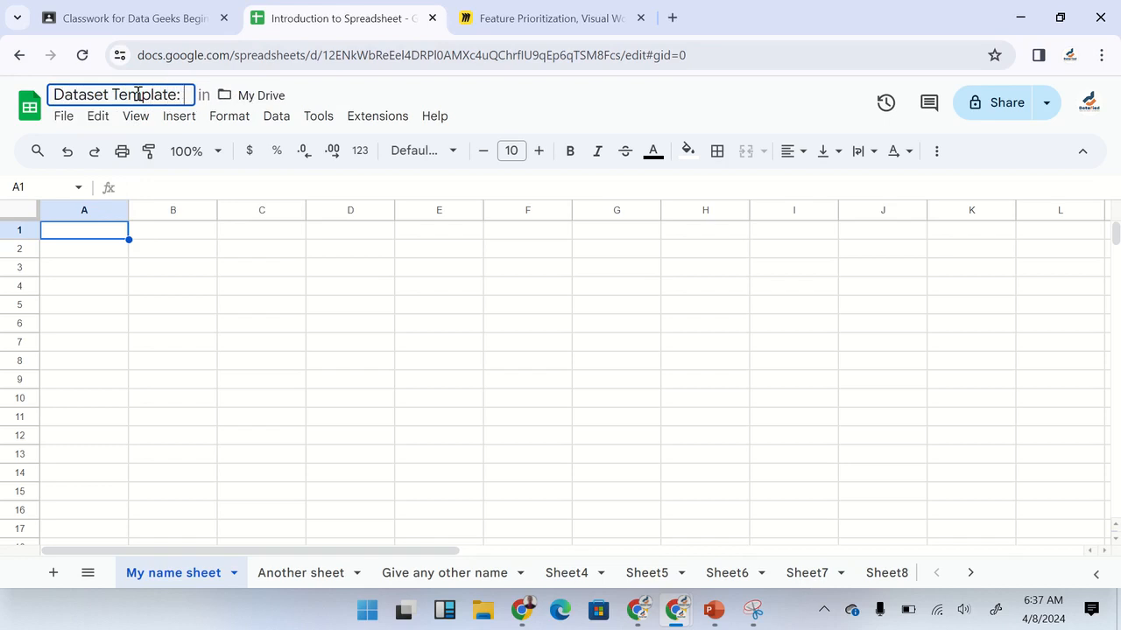
pyautogui.write('Smaill')
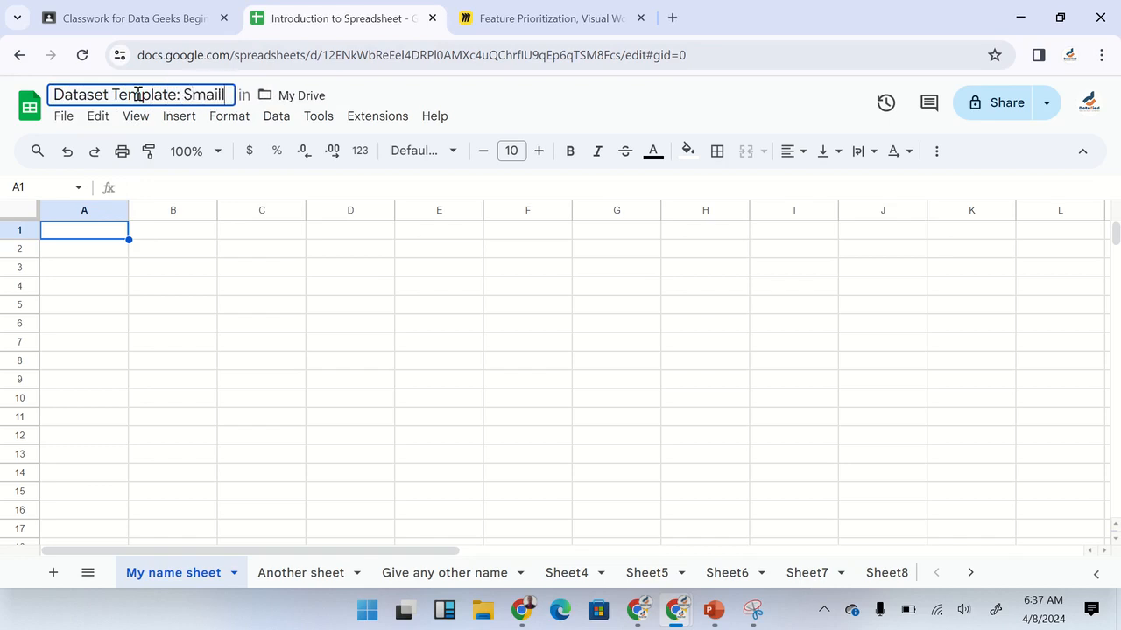
pyautogui.press('BackSpace')
pyautogui.press('BackSpace')
pyautogui.press('BackSpace')
pyautogui.write('ll Libr')
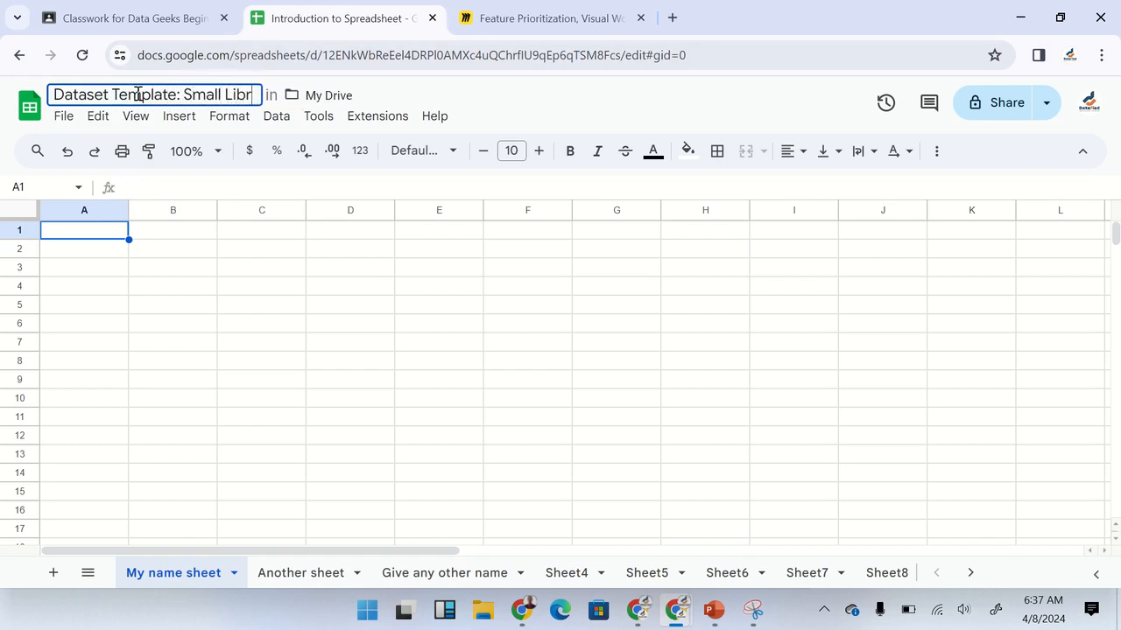
pyautogui.write('ary Book ')
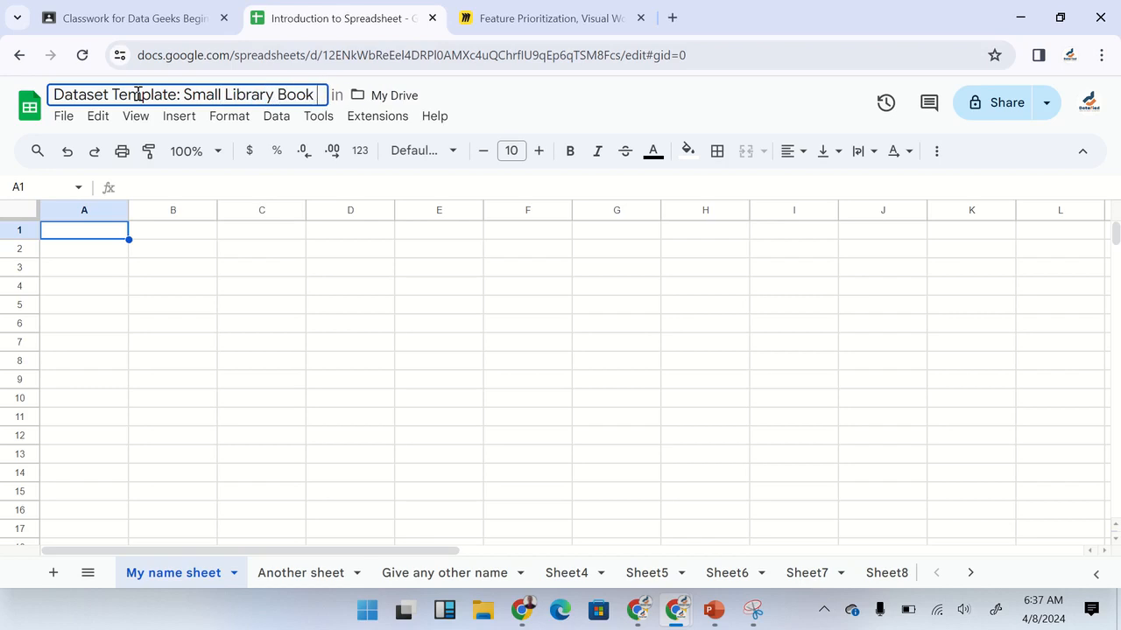
pyautogui.write('Tracking')
pyautogui.press('Return')
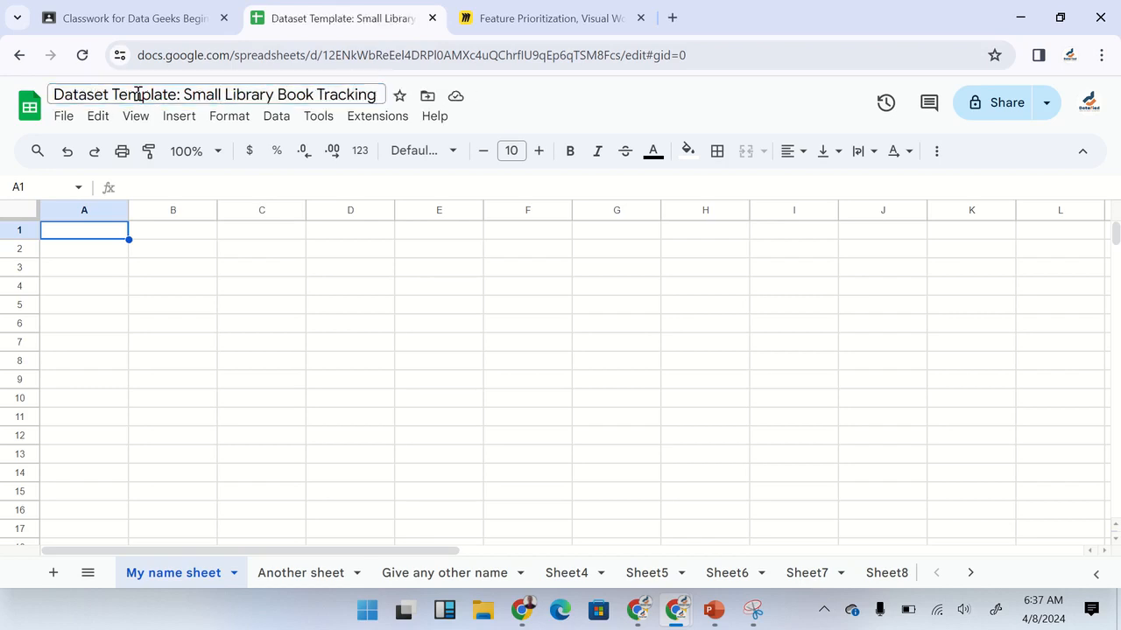
# Step: Rename the "My name sheet" sheet as "Data Entry"
pyautogui.rightClick(180, 575)
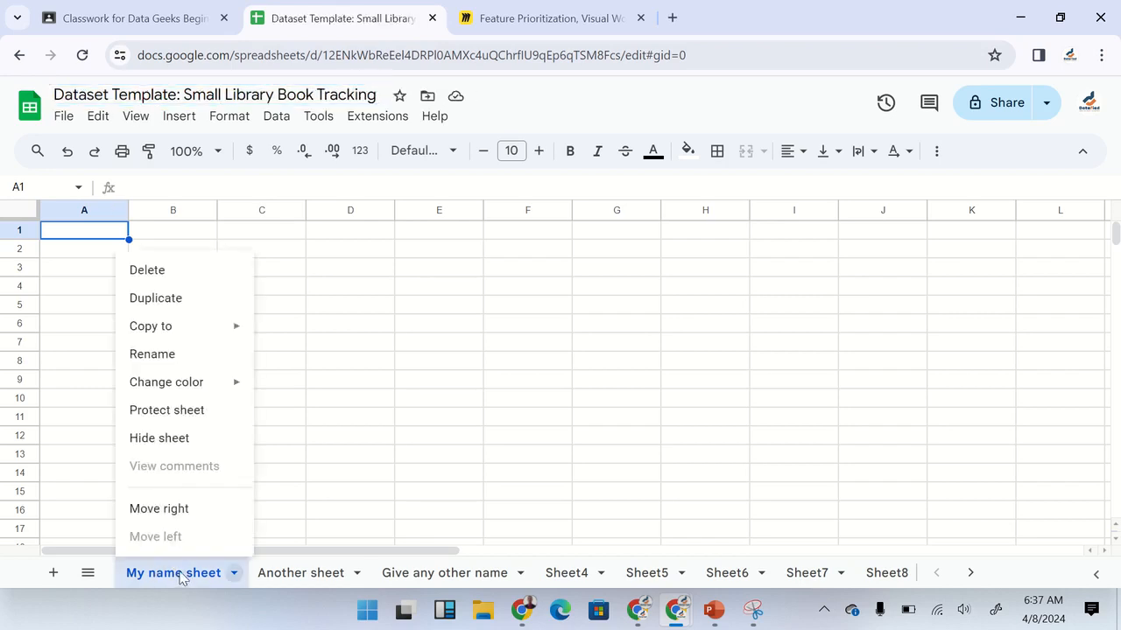
pyautogui.click(186, 357)
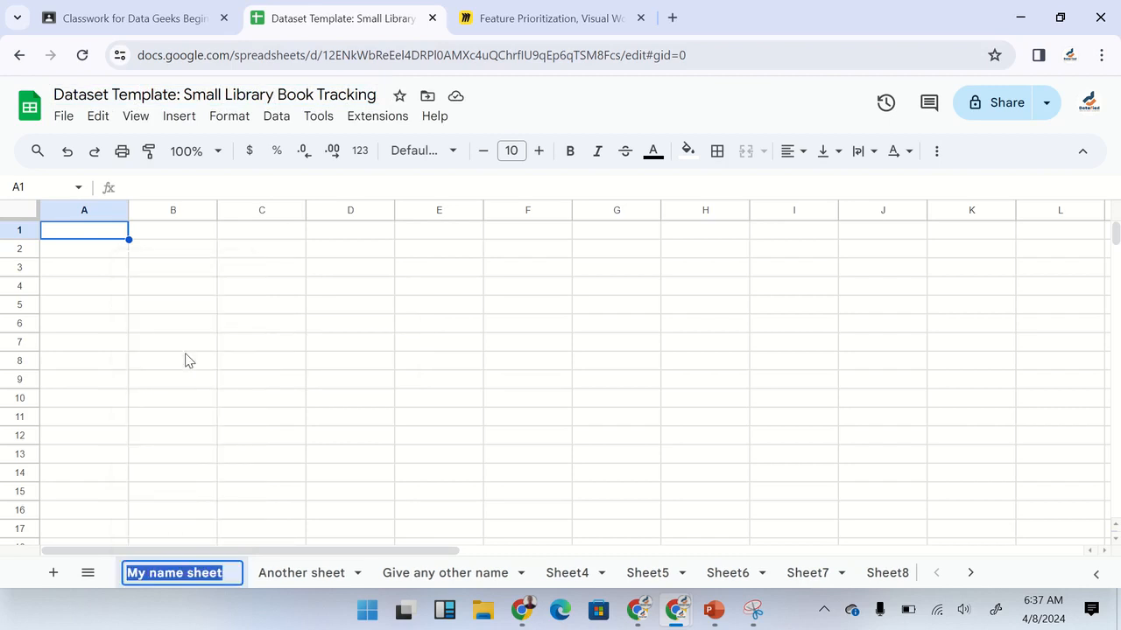
pyautogui.write('Data Entry')
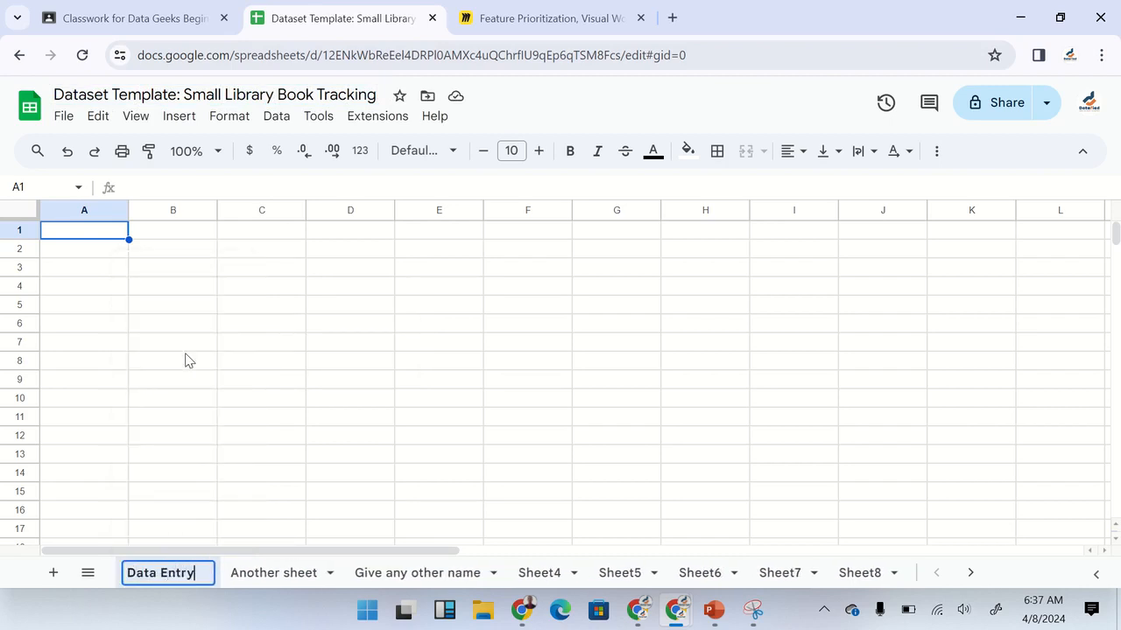
pyautogui.write('ing')
pyautogui.press('Return')
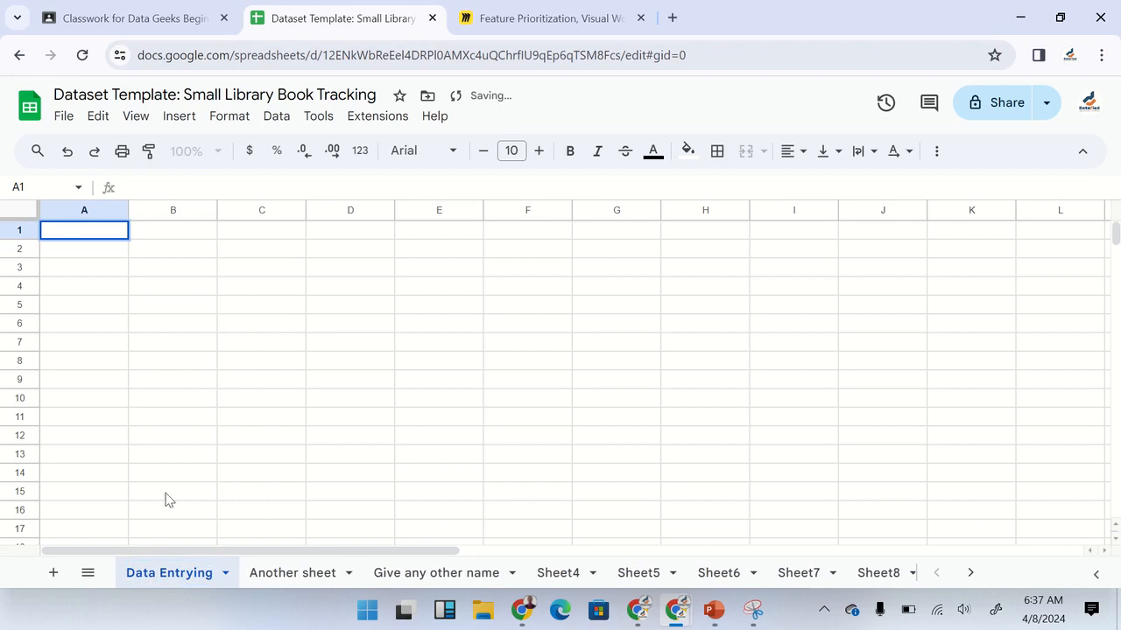
pyautogui.rightClick(197, 578)
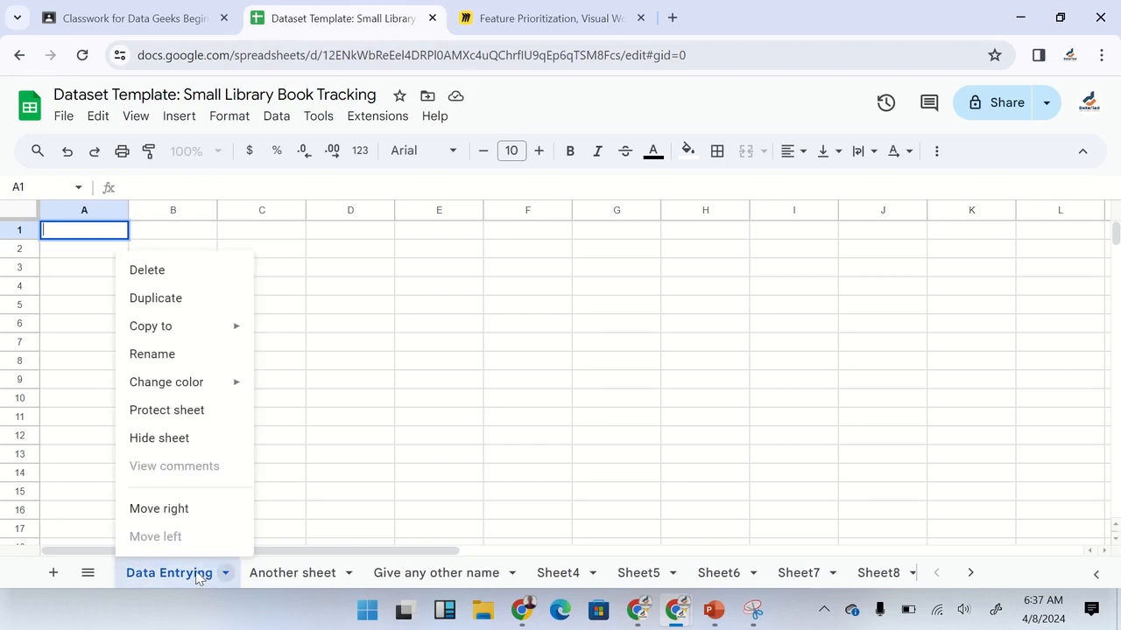
pyautogui.click(180, 355)
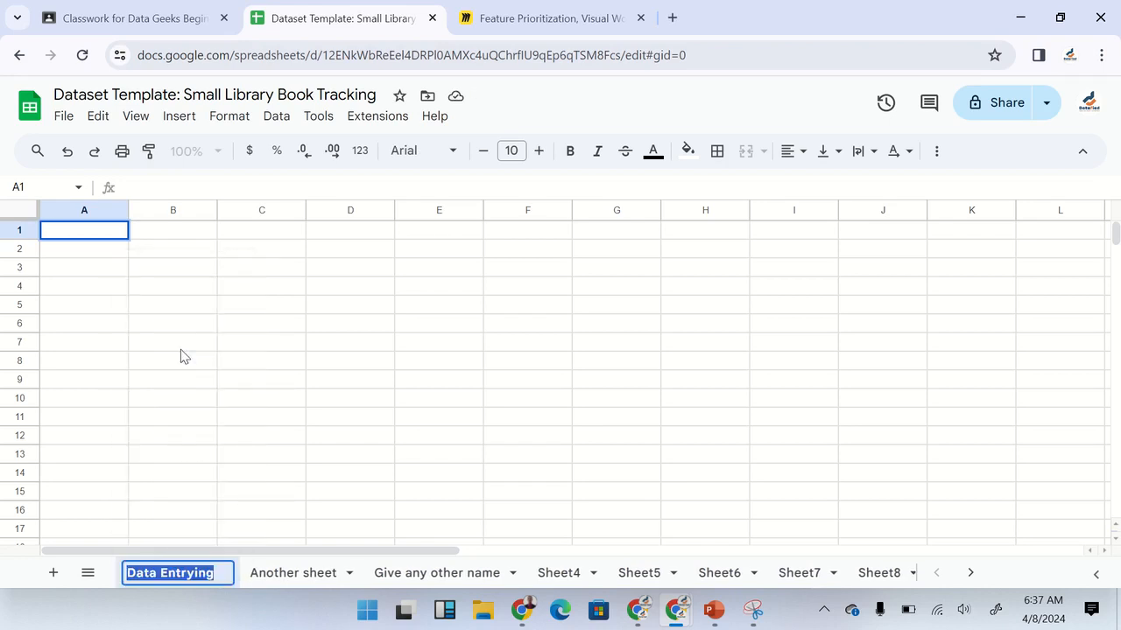
pyautogui.press('End')
pyautogui.press('BackSpace')
pyautogui.press('BackSpace')
pyautogui.press('BackSpace')
pyautogui.press('Return')
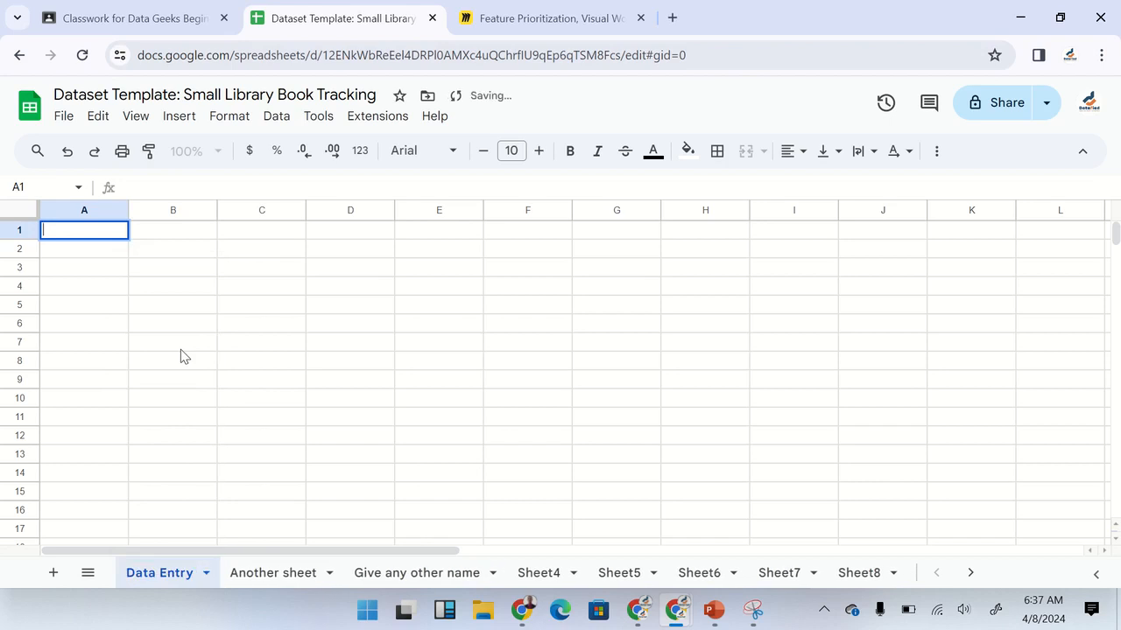
# Step: Enter the column headers "Book ID", "Title" and "Author" in cells A1 to C1
pyautogui.click(157, 291)
pyautogui.click(91, 229)
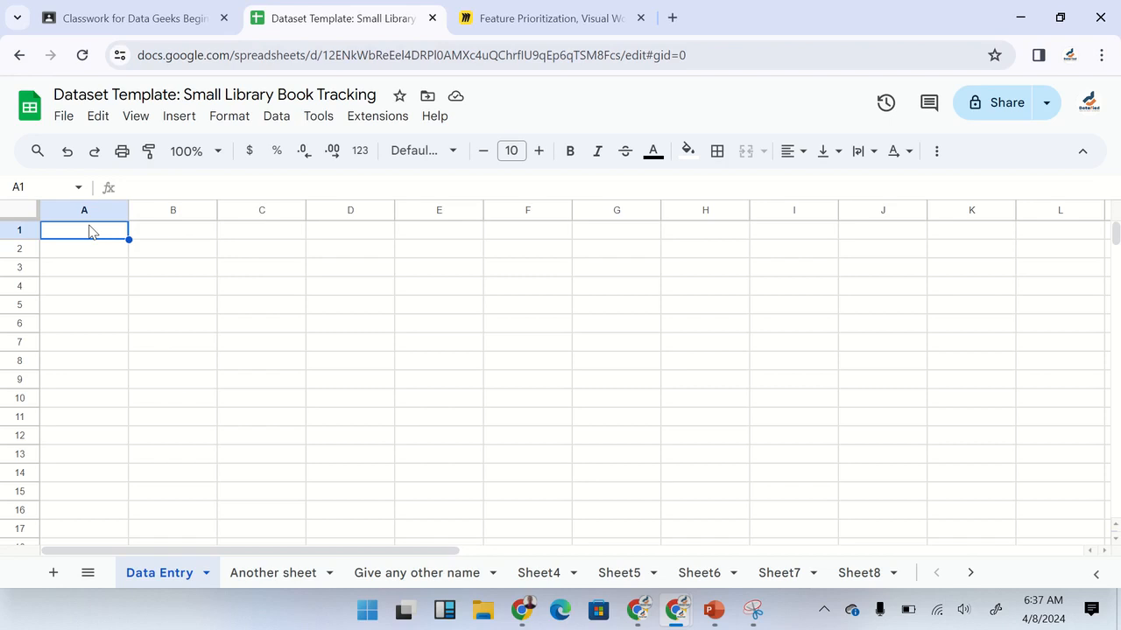
pyautogui.write('Boo')
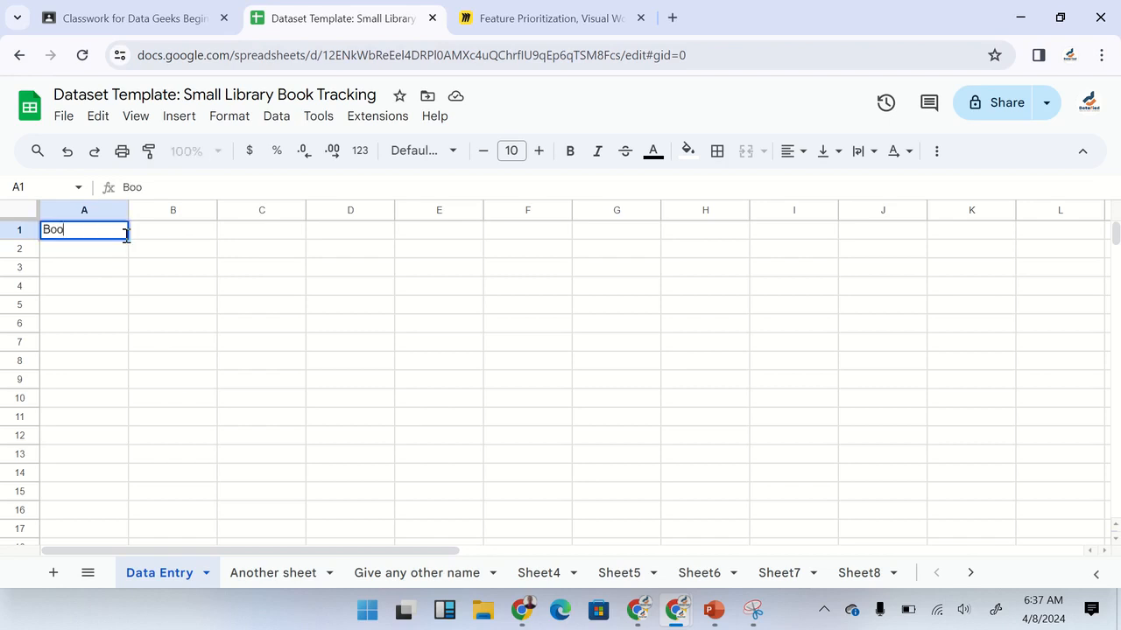
pyautogui.write('k ID')
pyautogui.press('Tab')
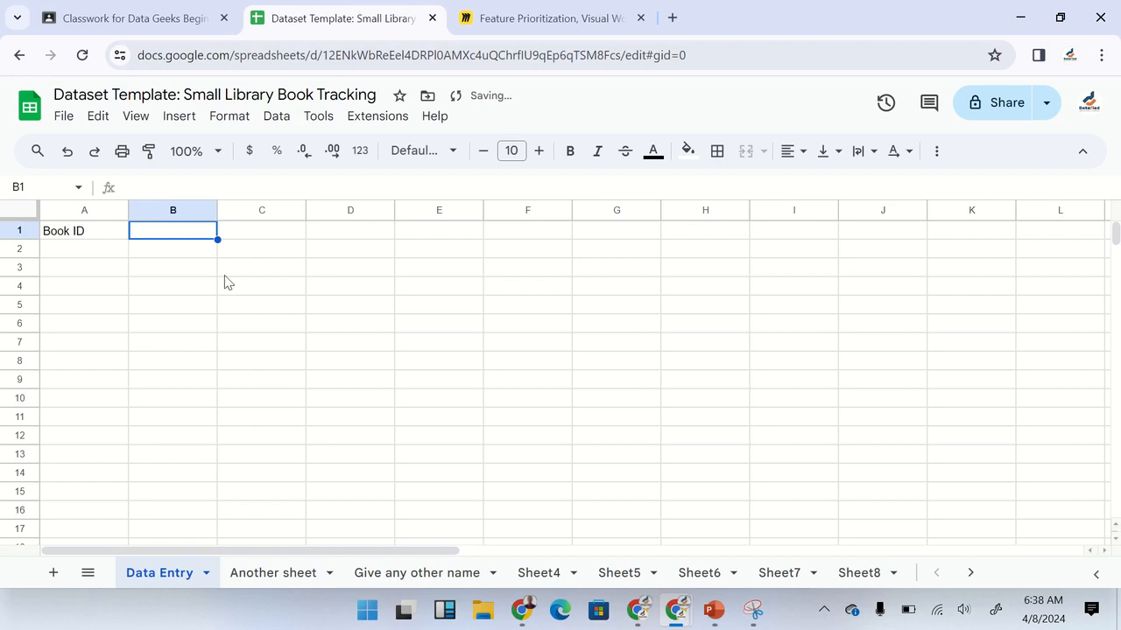
pyautogui.write('Tt')
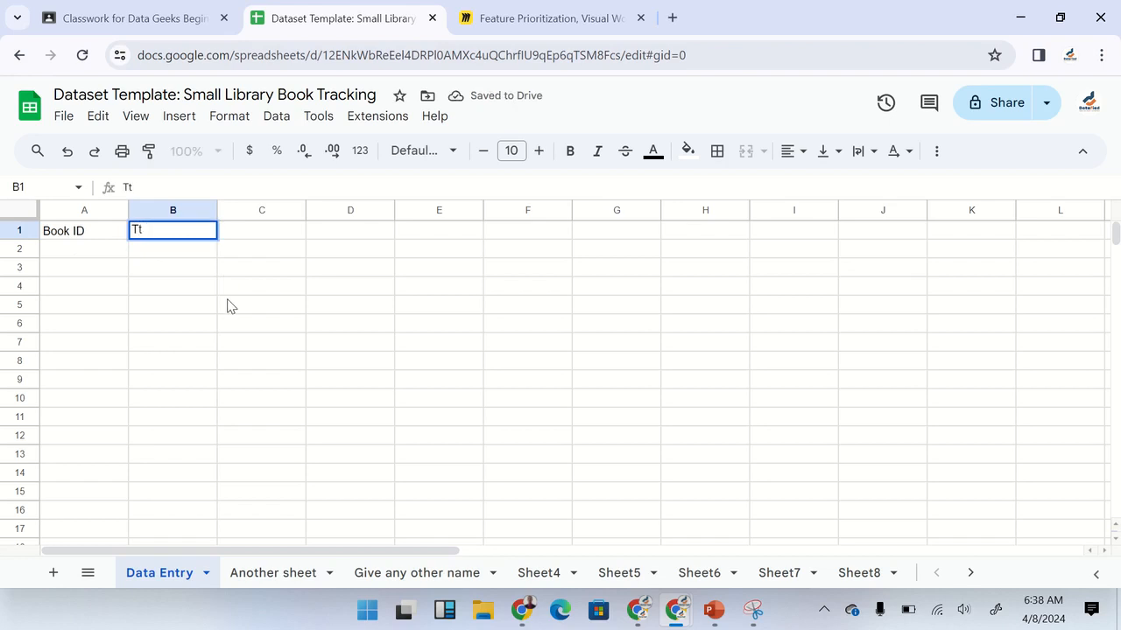
pyautogui.press('BackSpace')
pyautogui.write('itle')
pyautogui.press('Tab')
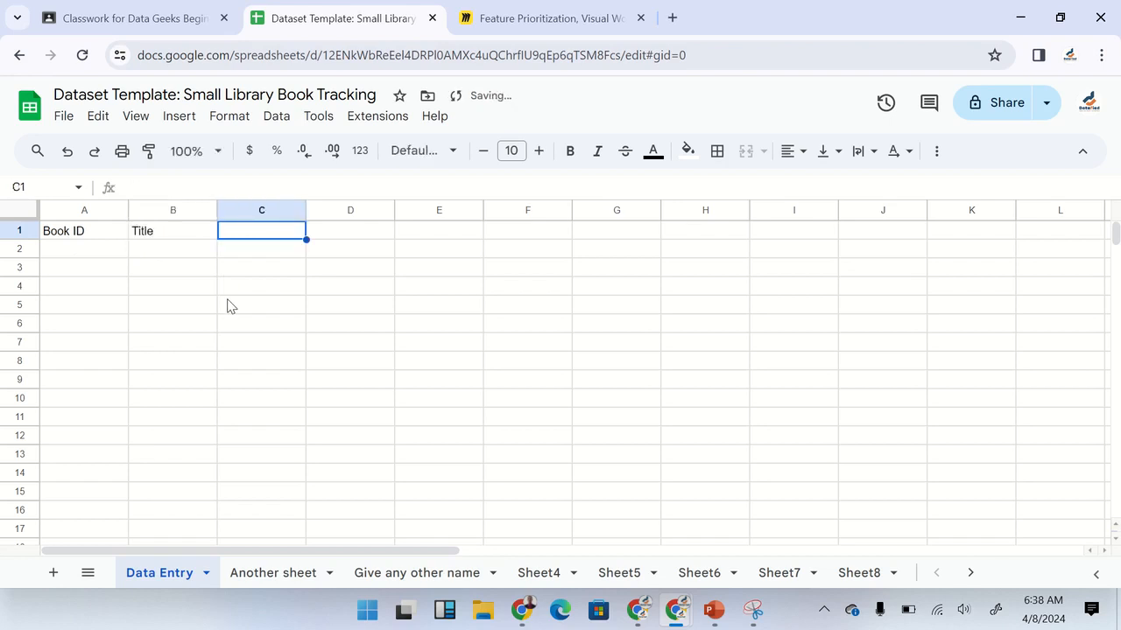
pyautogui.write('A')
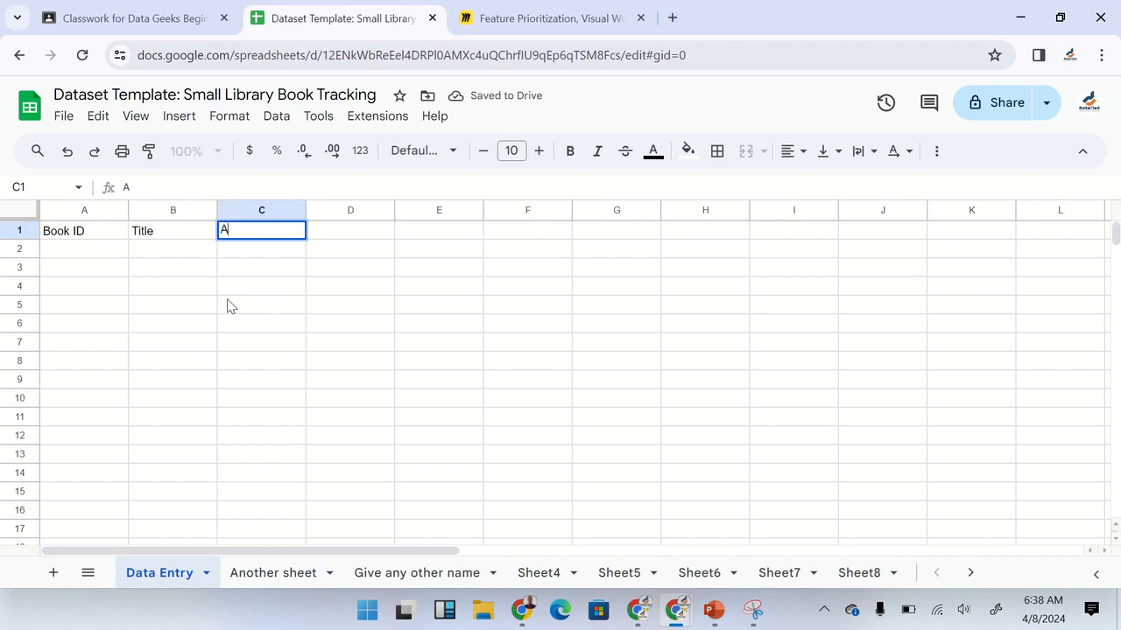
pyautogui.write('uthor')
pyautogui.press('Tab')
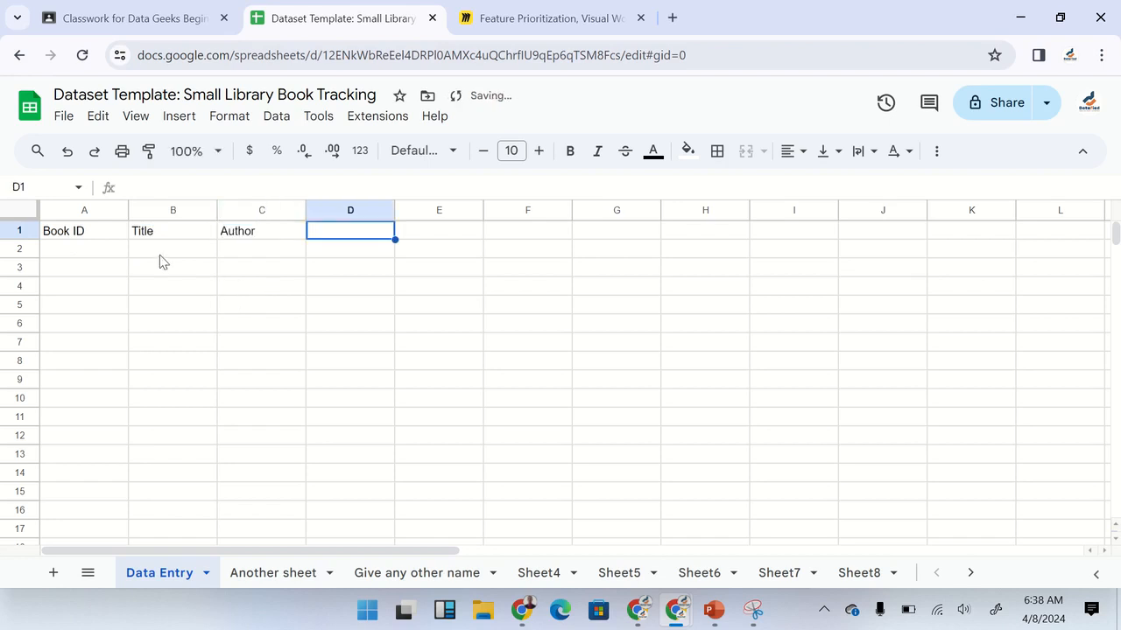
# Step: Enter the column headers "Genre", "Publication Year" and "Status" in cells D1 to F1
pyautogui.write('Genre')
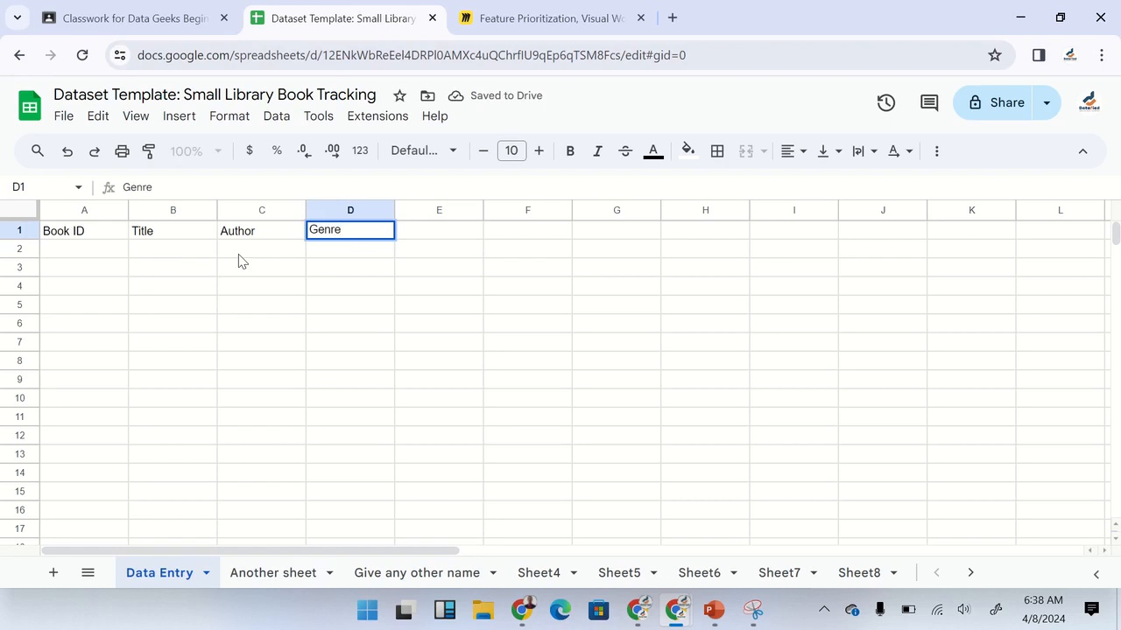
pyautogui.press('Tab')
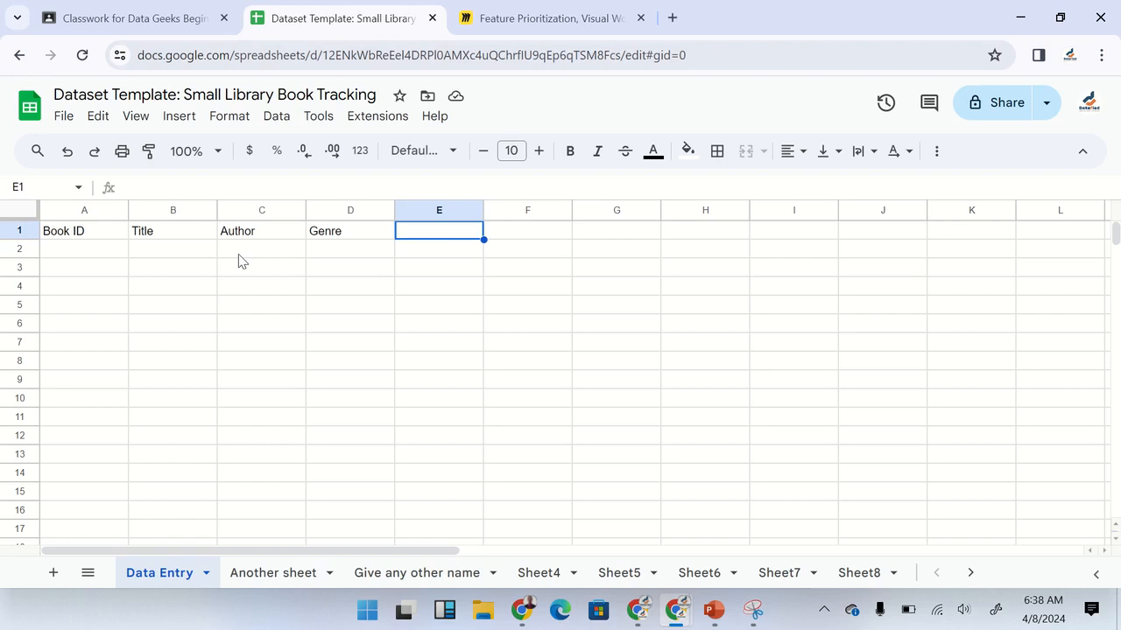
pyautogui.write('Publica')
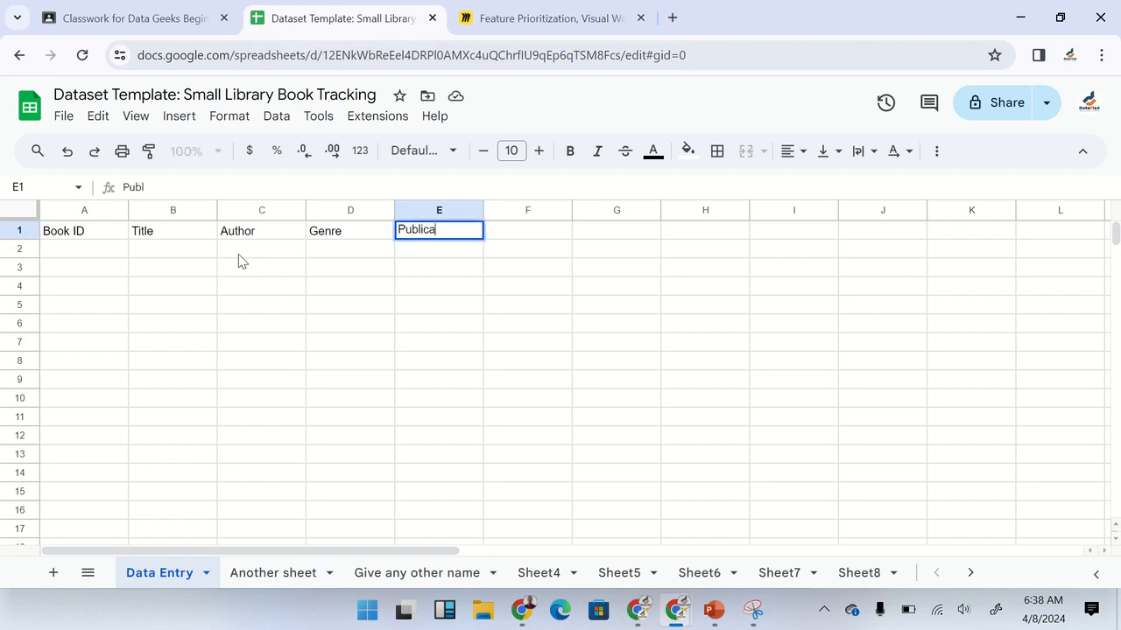
pyautogui.write('tion Year')
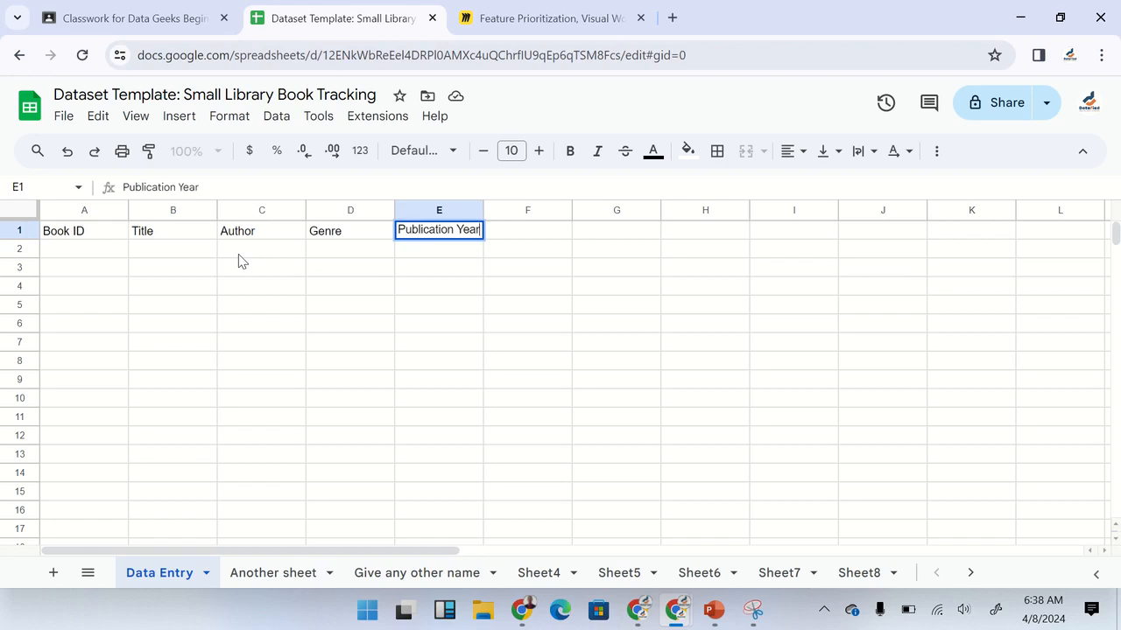
pyautogui.press('Tab')
pyautogui.write('Status')
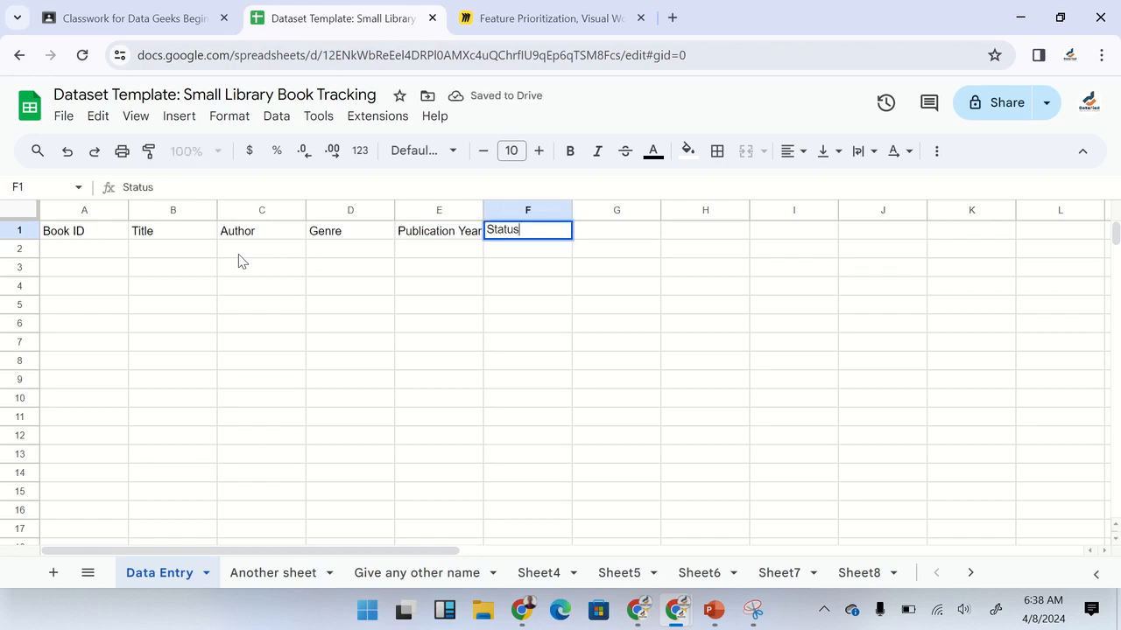
pyautogui.press('Return')
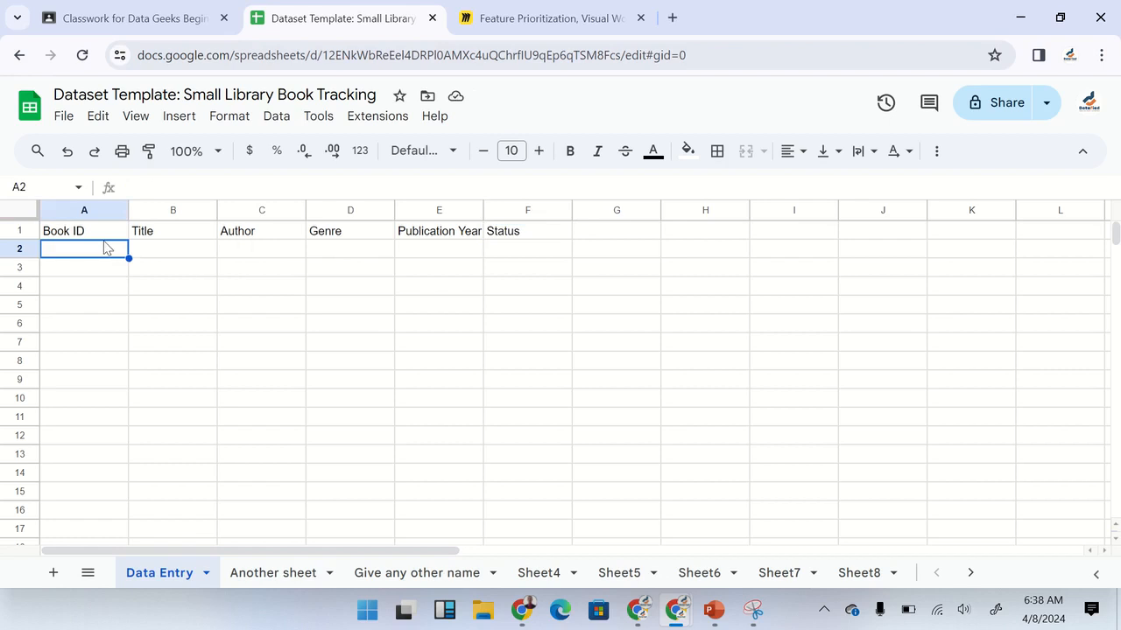
# Step: Review the column headers in row 1 one by one, from Book ID to Status
pyautogui.click(97, 236)
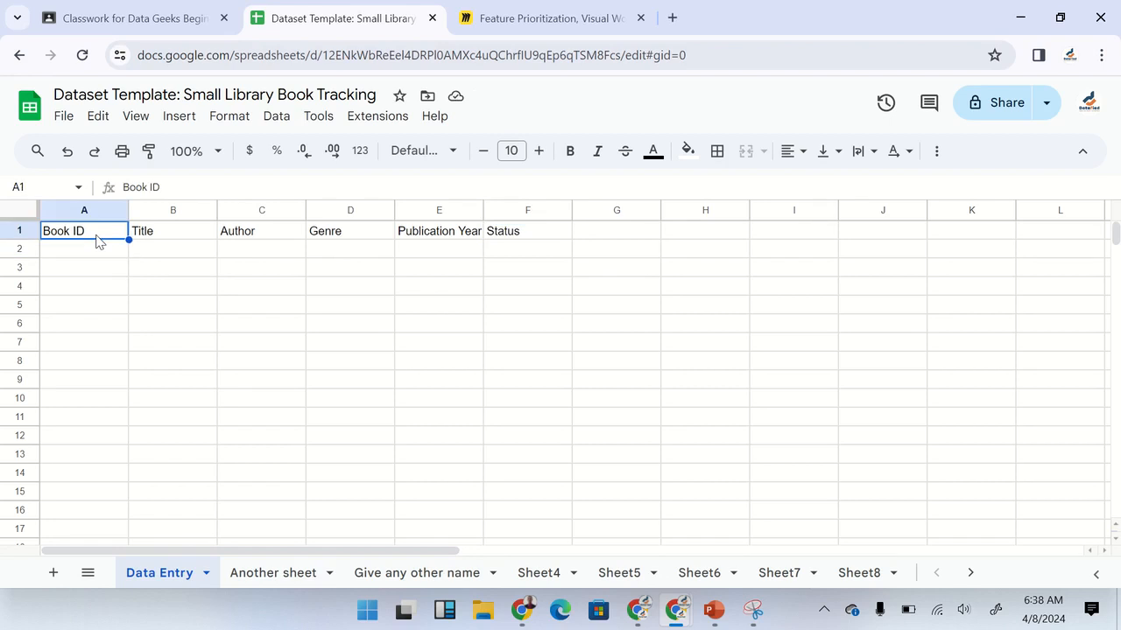
pyautogui.click(182, 233)
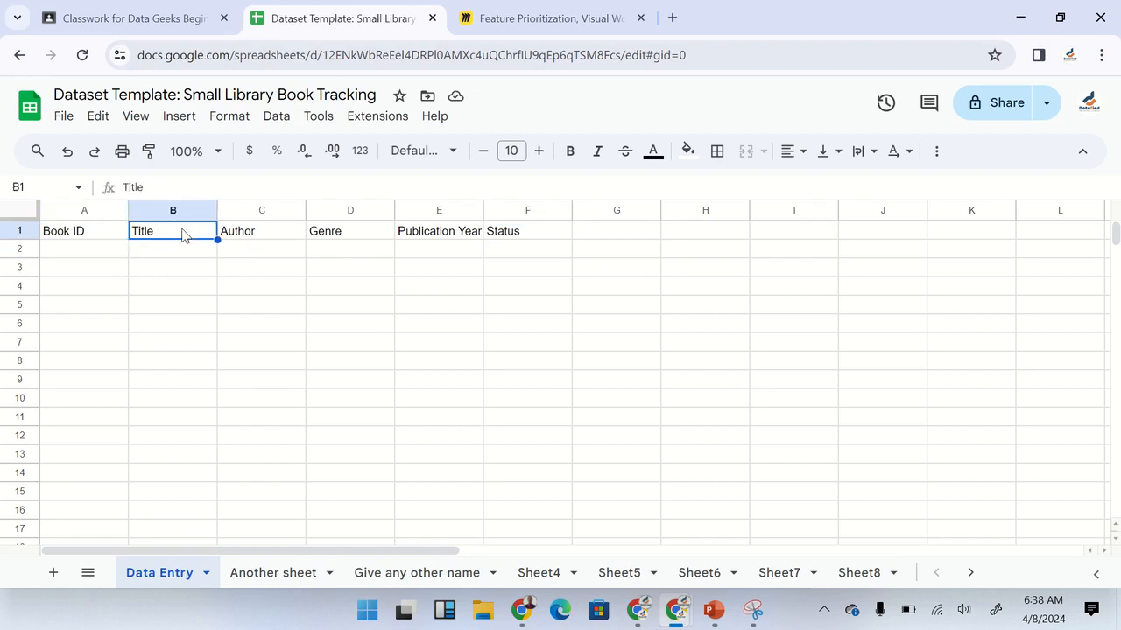
pyautogui.click(245, 231)
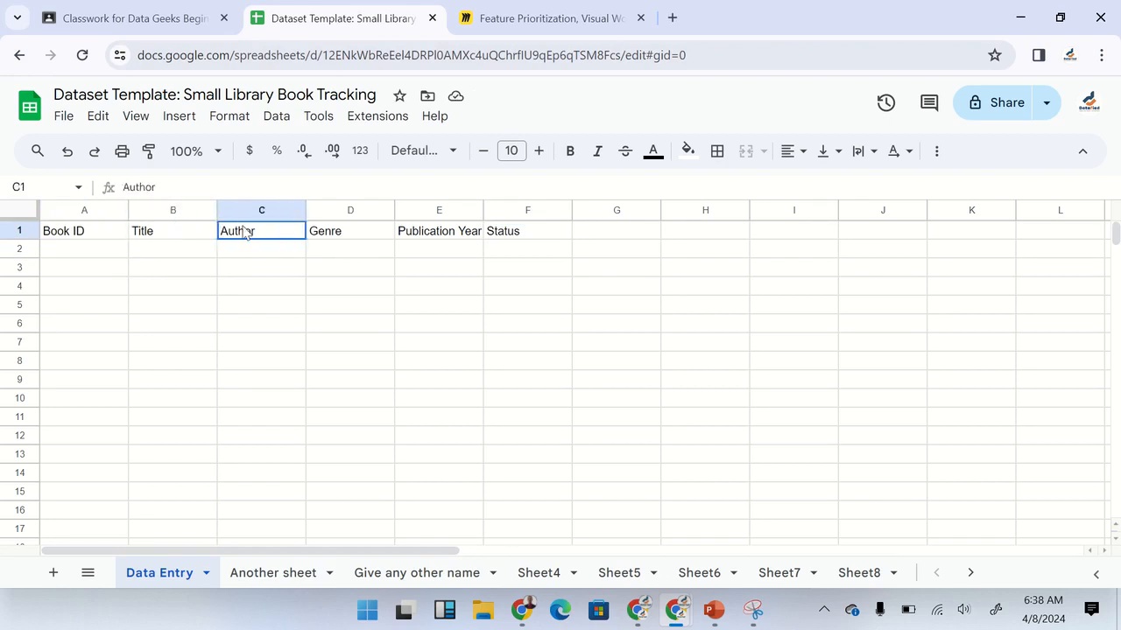
pyautogui.click(347, 234)
pyautogui.click(443, 241)
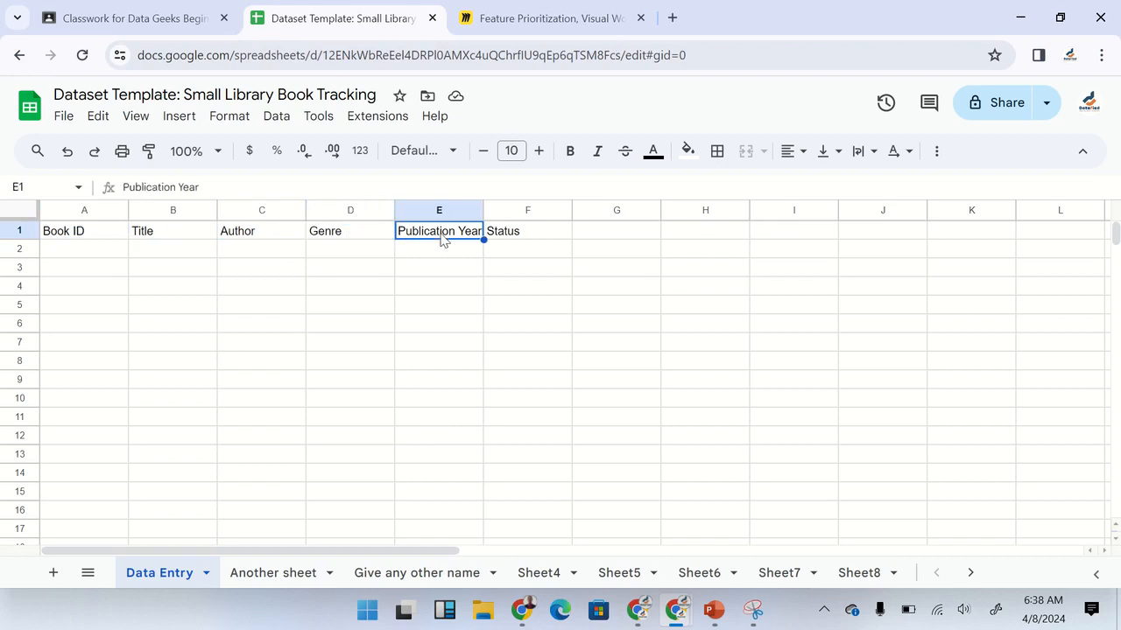
pyautogui.click(518, 238)
# Step: Enter the first book ID, 1001, in cell A2
pyautogui.click(106, 253)
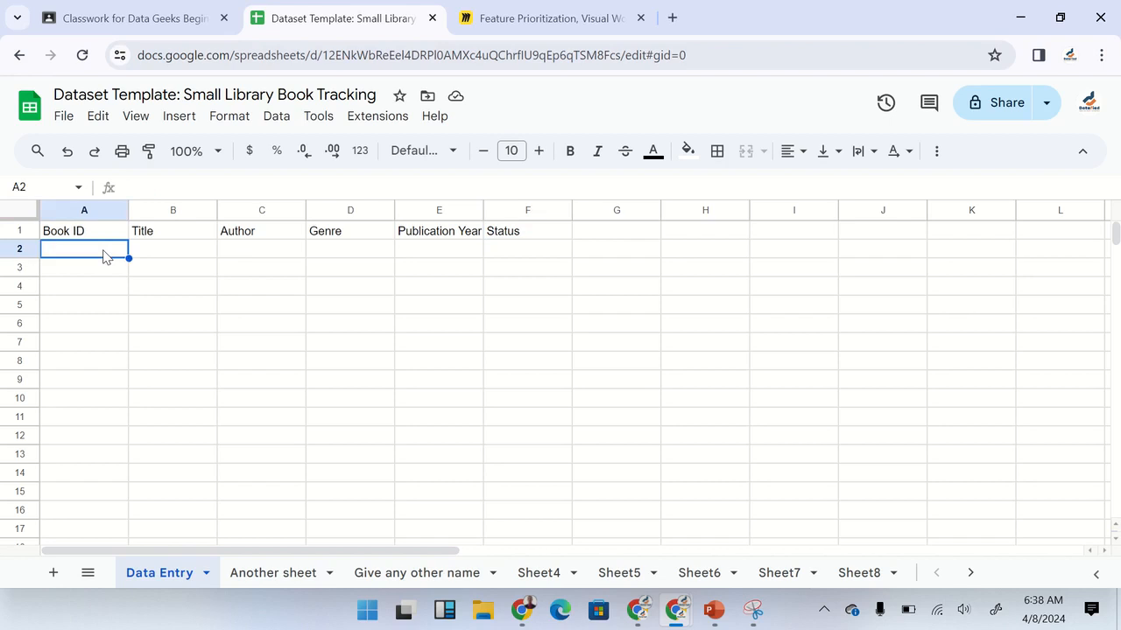
pyautogui.write('1001')
pyautogui.press('Return')
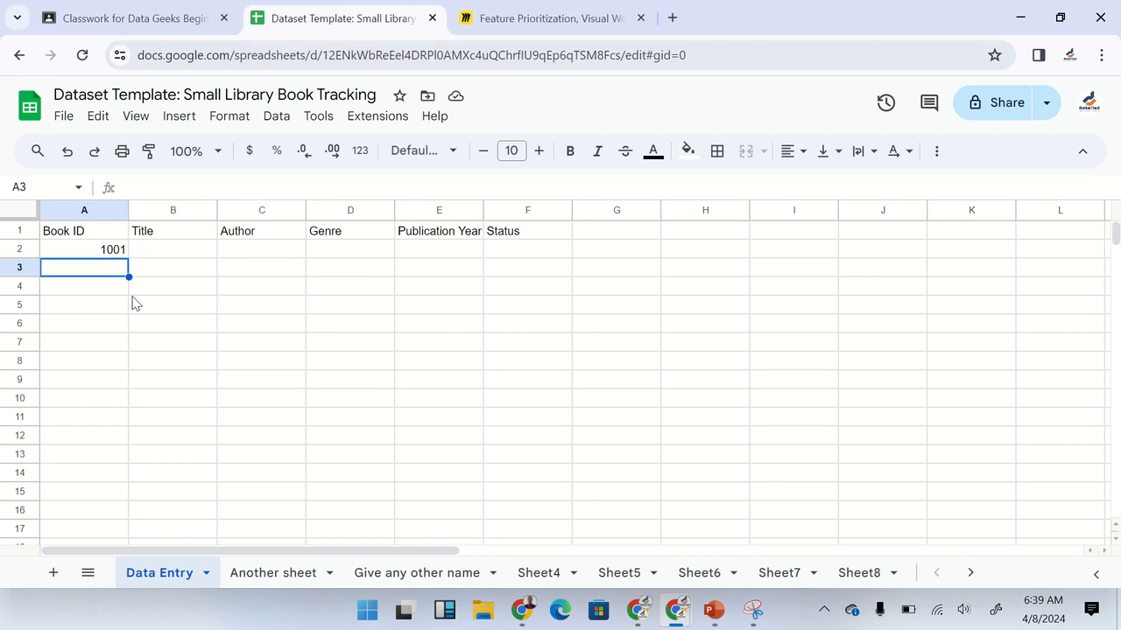
# Step: Try filling the single book ID from A2 down to A14, and clear the copies in A3:A14
pyautogui.click(119, 253)
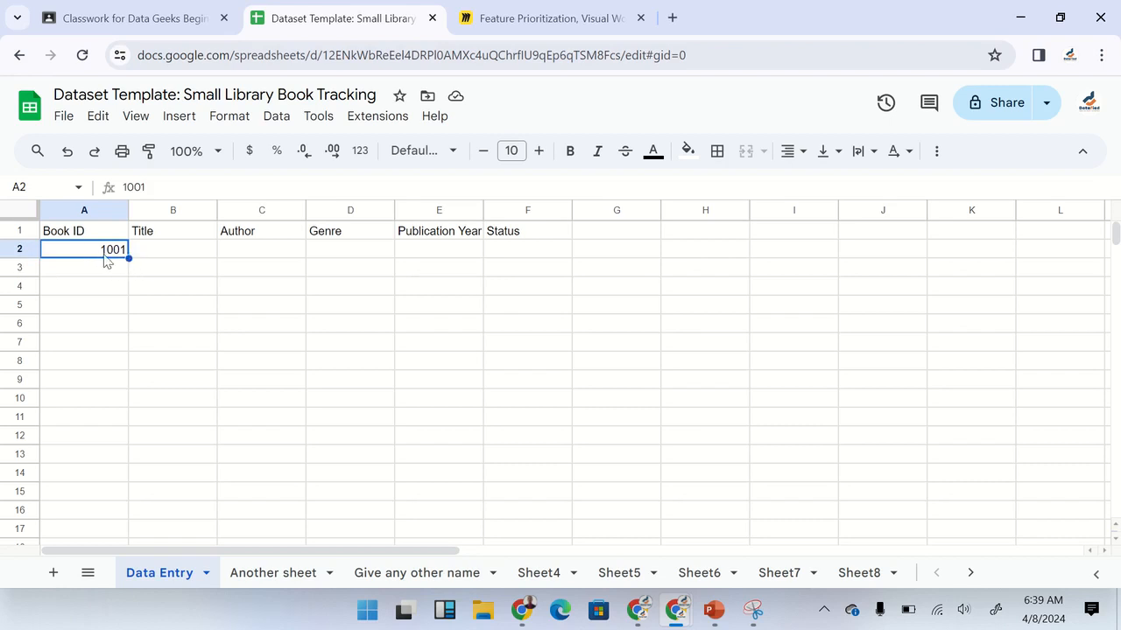
pyautogui.moveTo(128, 260); pyautogui.dragTo(136, 484)
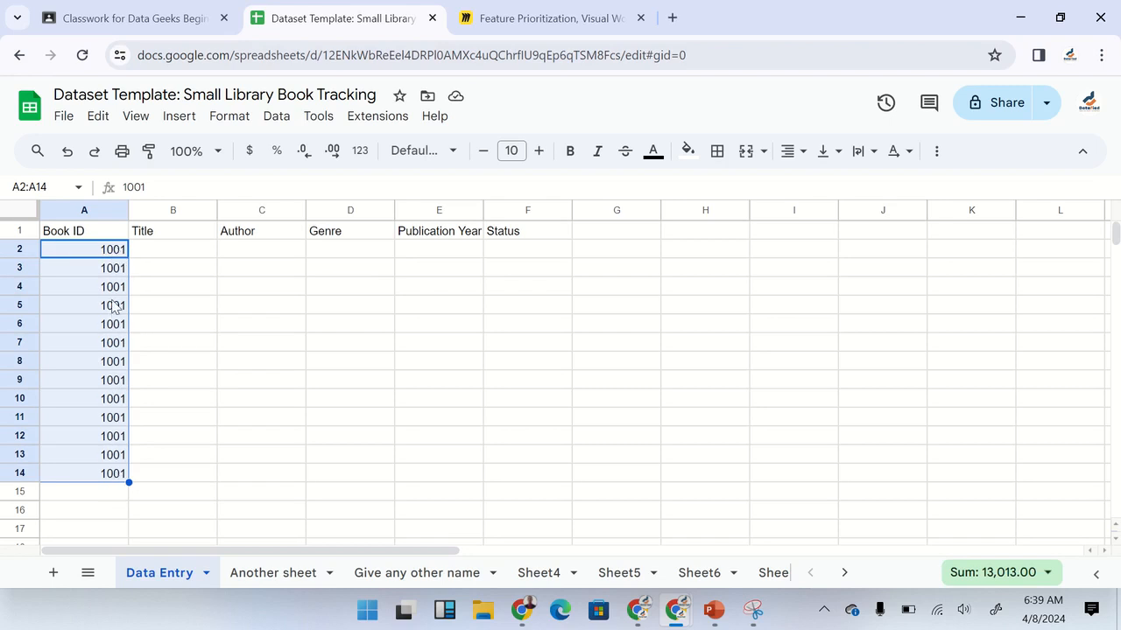
pyautogui.click(106, 272)
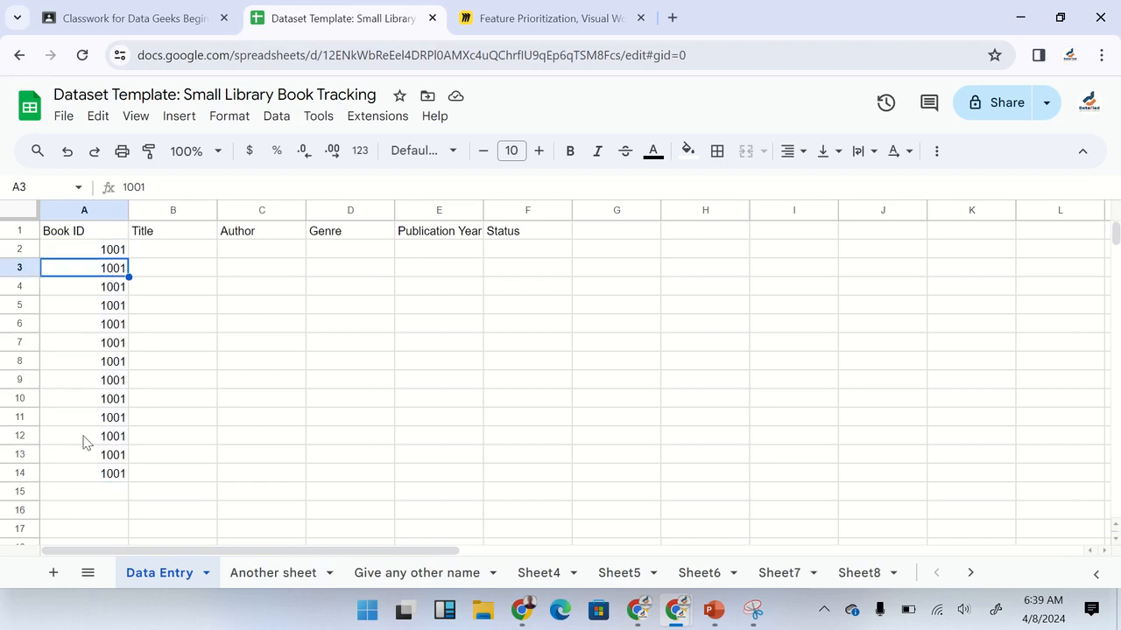
pyautogui.keyDown('shift'); pyautogui.click(103, 477); pyautogui.keyUp('shift')
pyautogui.press('Delete')
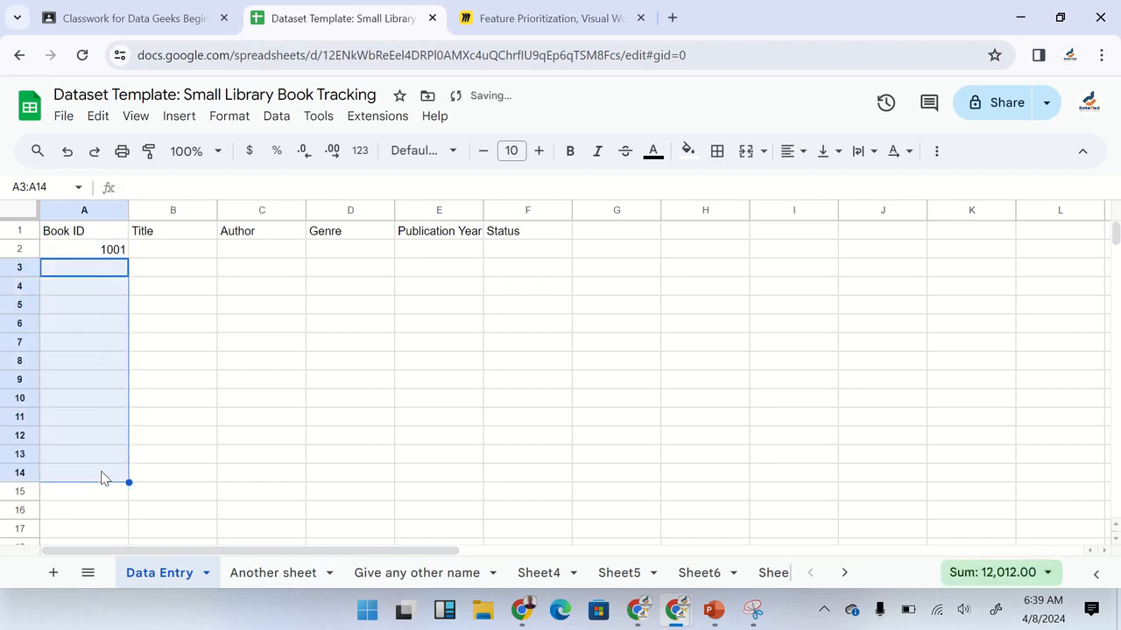
# Step: Enter the second book ID, 1002, in cell A3
pyautogui.click(104, 253)
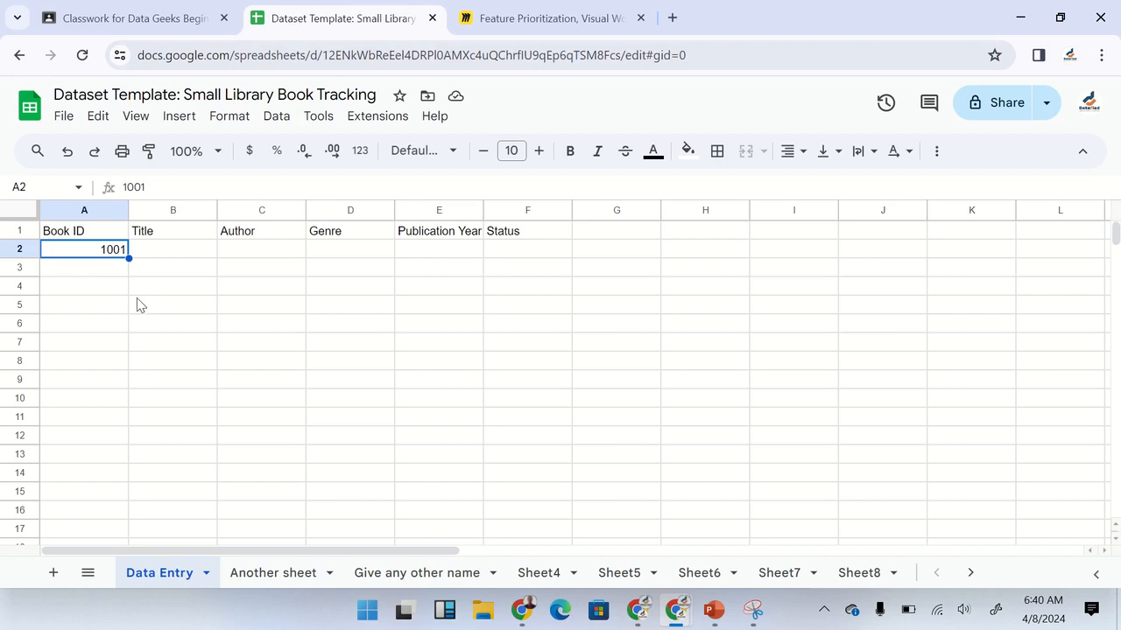
pyautogui.press('Return')
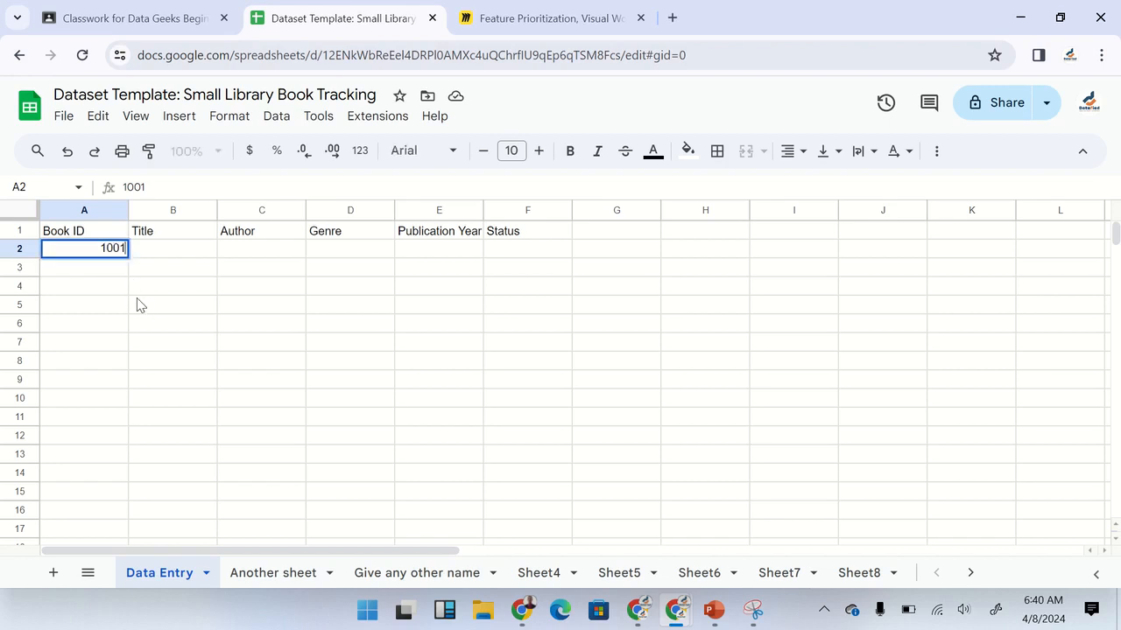
pyautogui.press('Return')
pyautogui.write('1002')
pyautogui.press('Return')
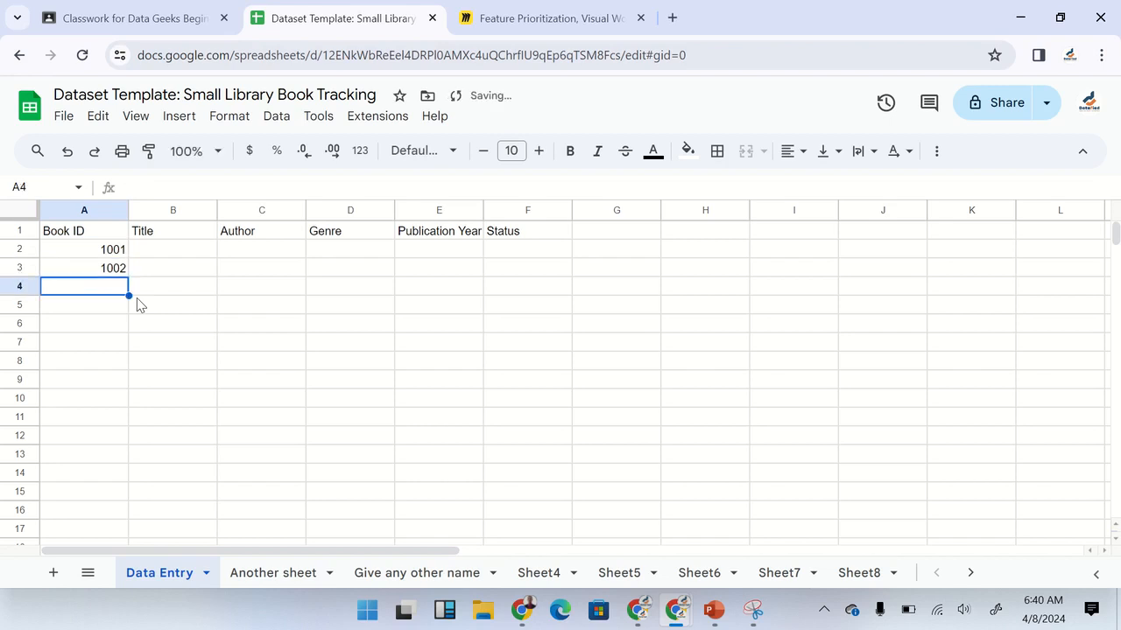
# Step: Extend the book ID series from A2:A3 down to A11, so the IDs run from 1001 to 1010
pyautogui.moveTo(112, 251); pyautogui.dragTo(119, 269)
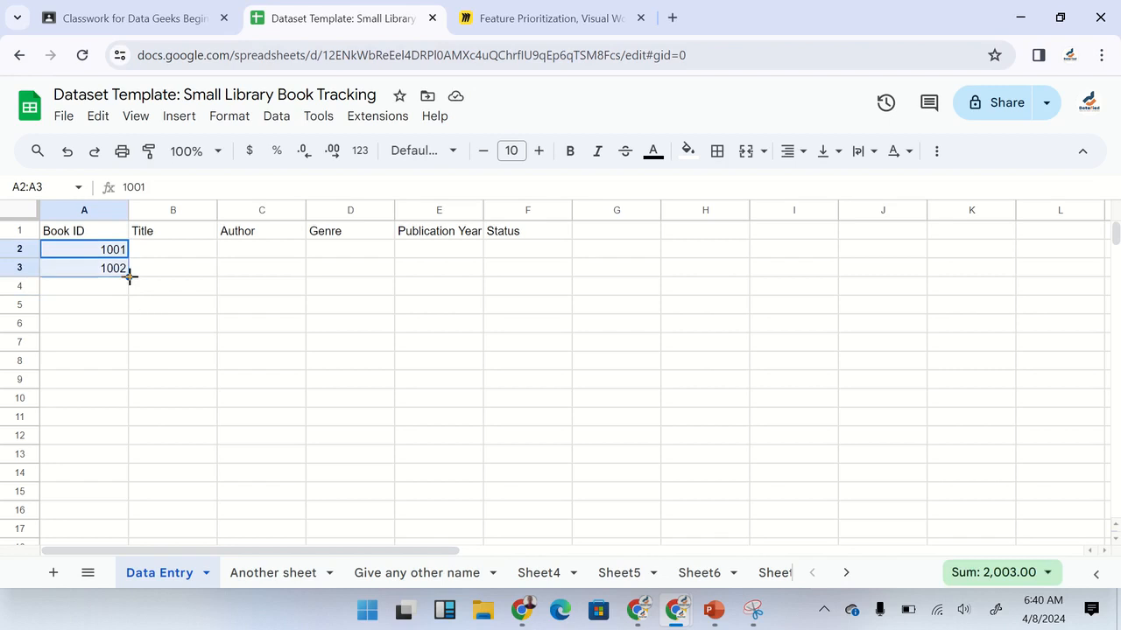
pyautogui.moveTo(130, 276); pyautogui.dragTo(131, 407)
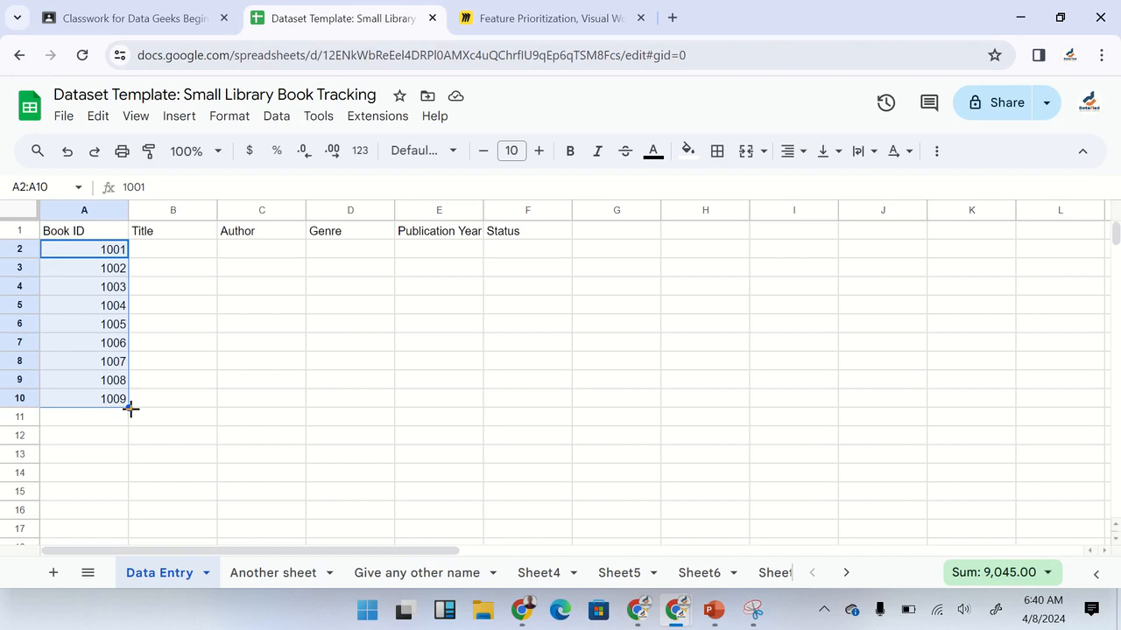
pyautogui.moveTo(130, 407); pyautogui.dragTo(129, 426)
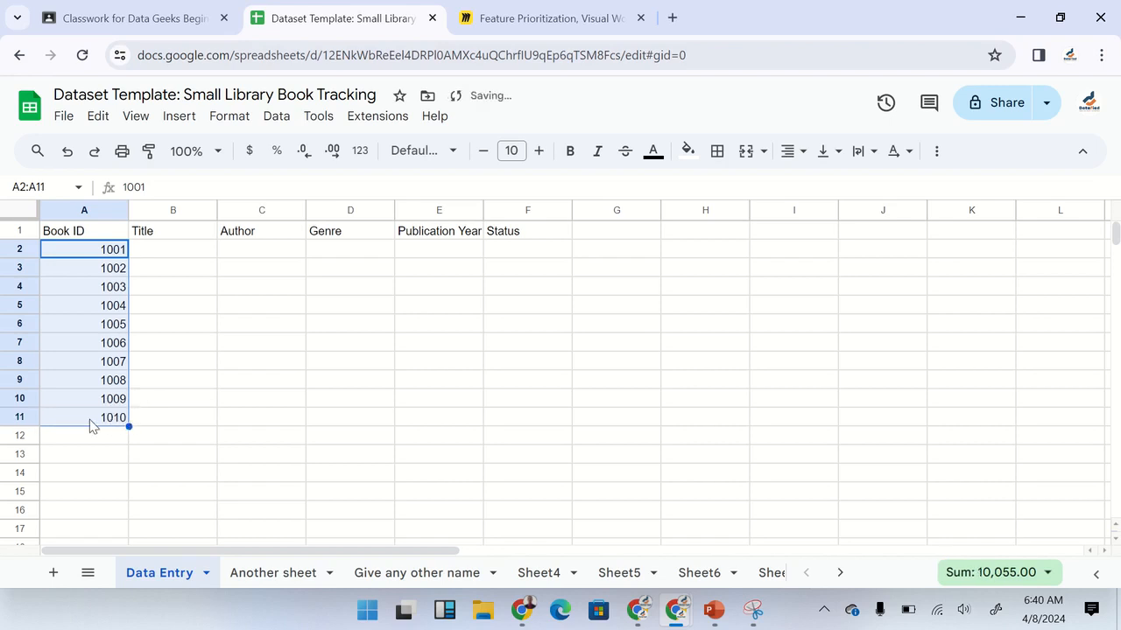
pyautogui.click(178, 348)
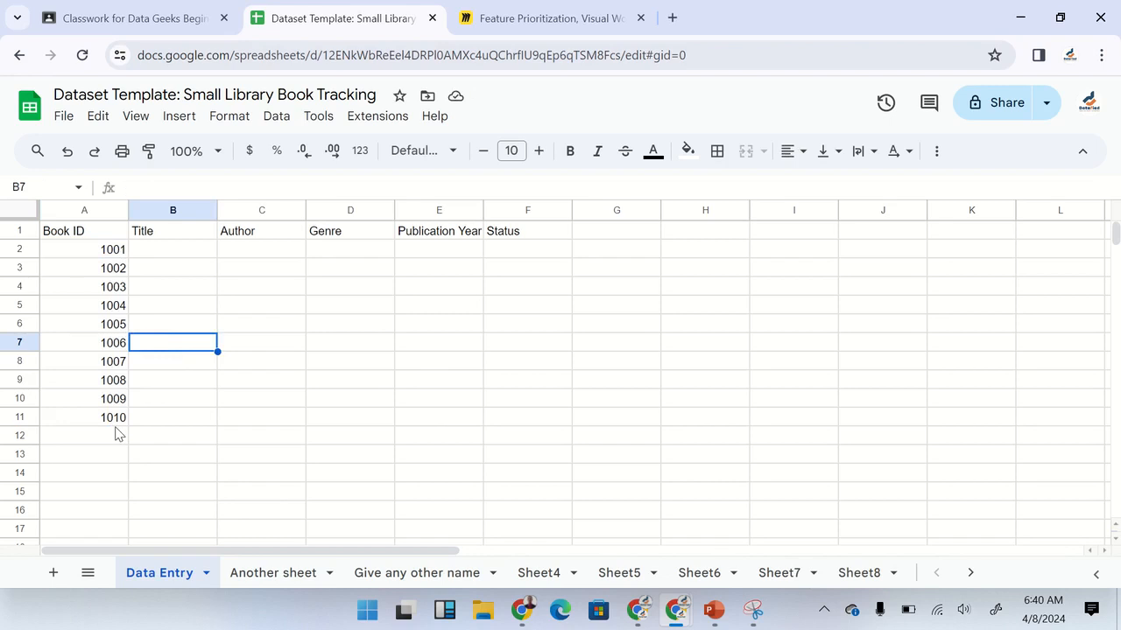
# Step: Add a "Month" column header in G1 and enter "January" in G2
pyautogui.click(619, 236)
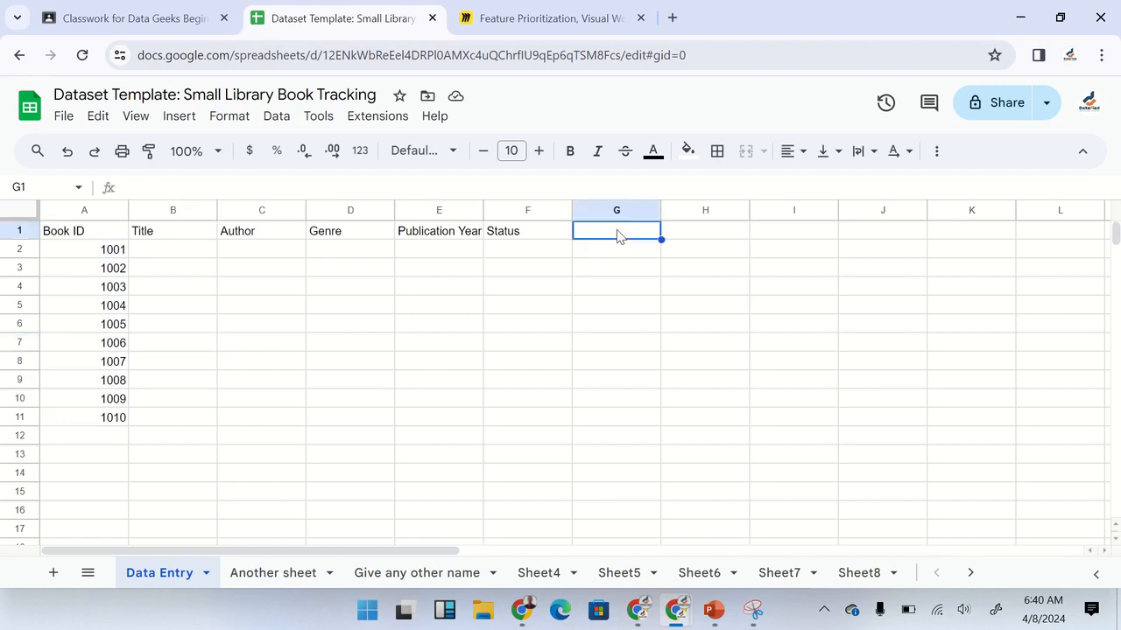
pyautogui.write('Month')
pyautogui.press('Return')
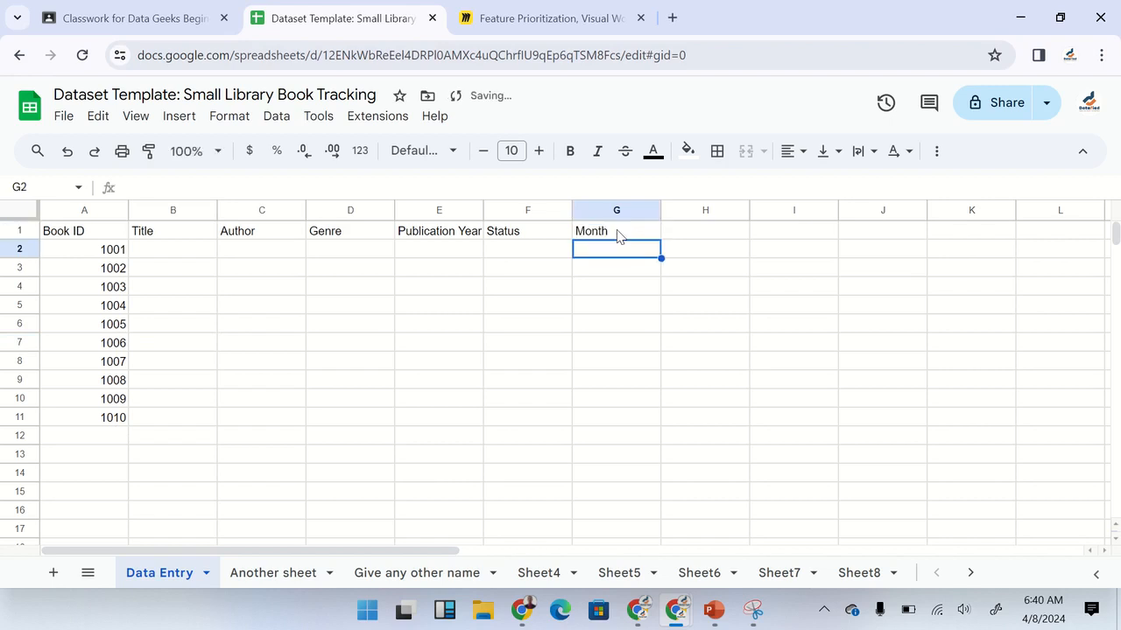
pyautogui.write('January')
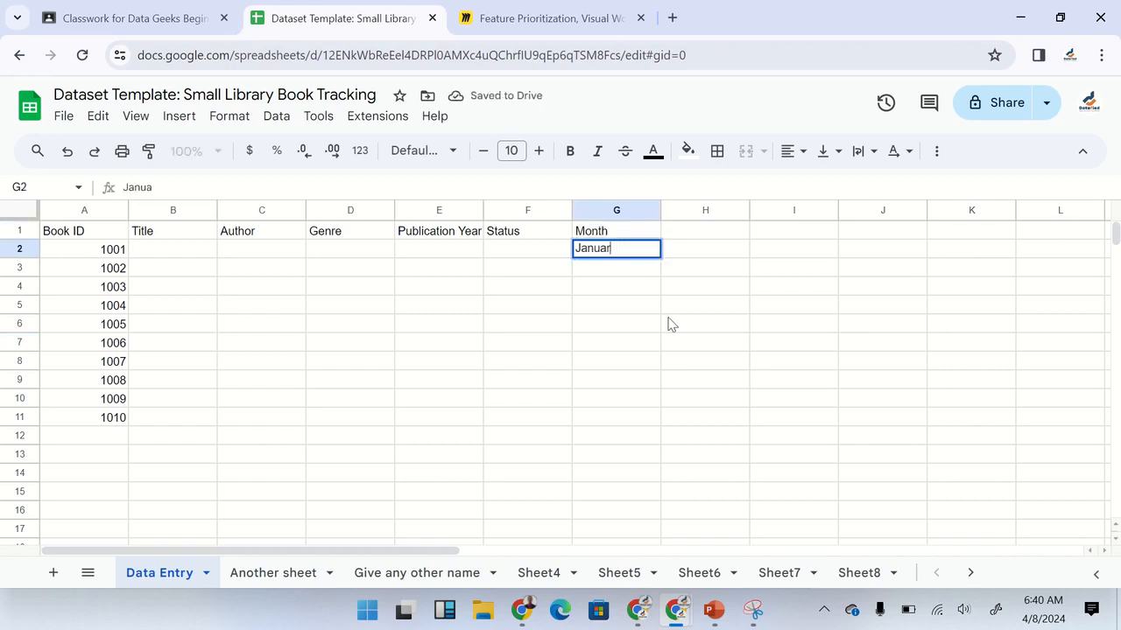
pyautogui.press('Return')
# Step: Try autofilling the months from G2 down to G14, and undo the fill
pyautogui.click(642, 251)
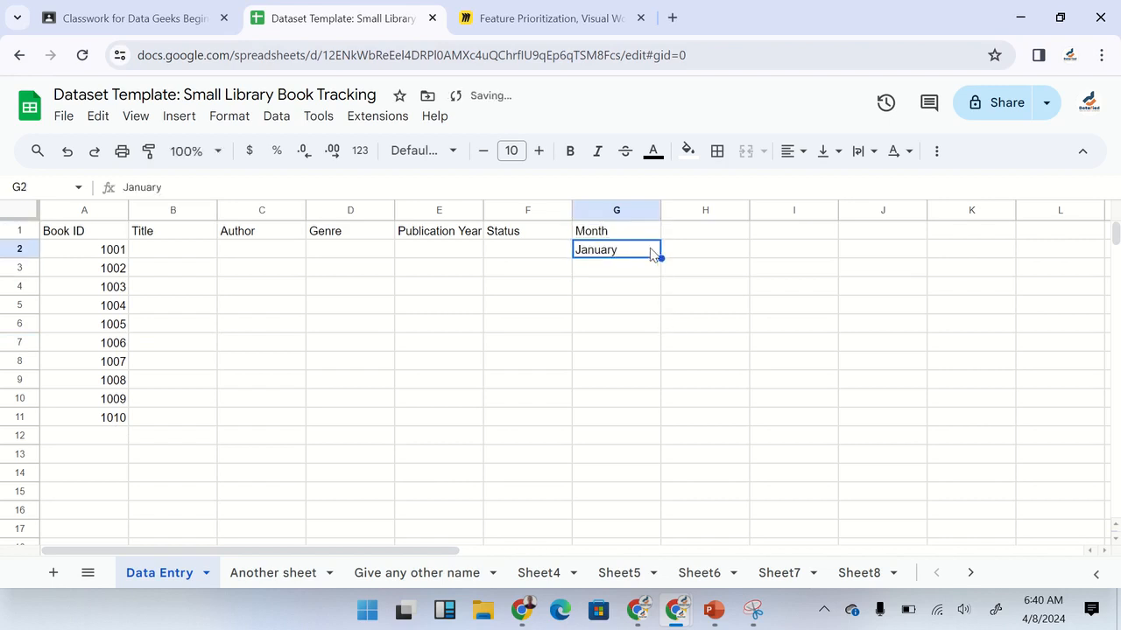
pyautogui.moveTo(661, 259); pyautogui.dragTo(664, 480)
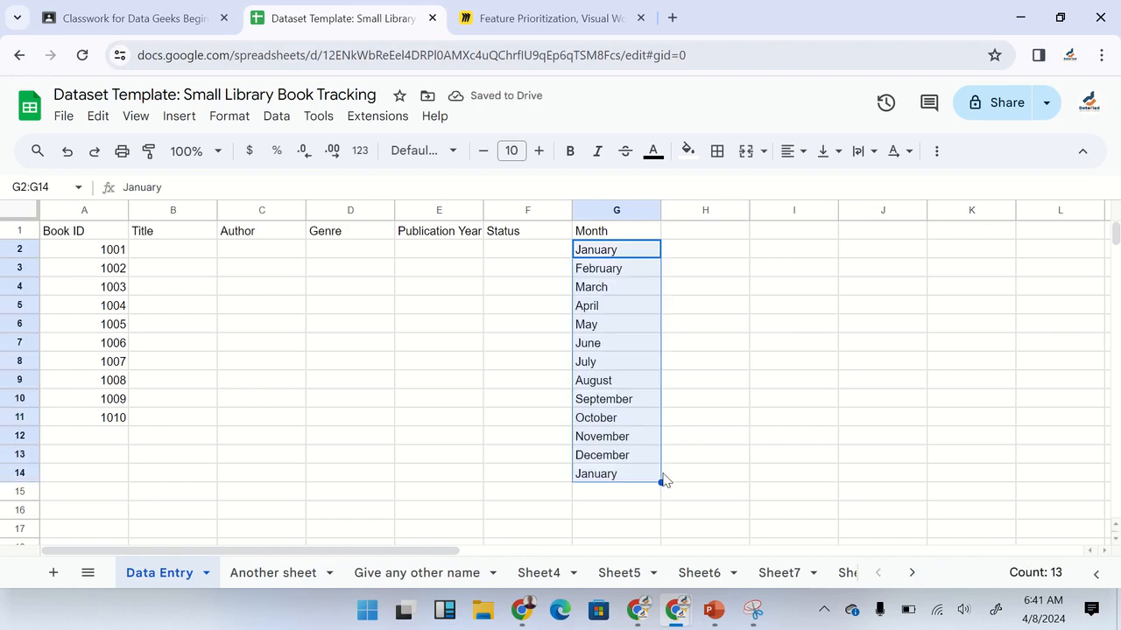
pyautogui.click(722, 397)
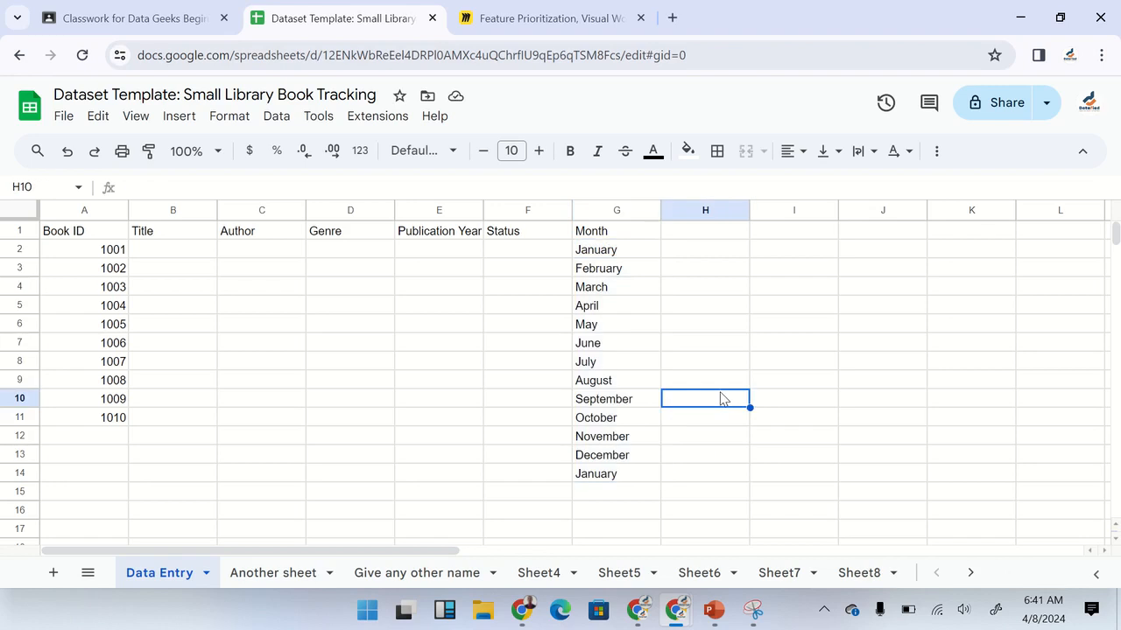
pyautogui.hotkey('ctrl', 'z')
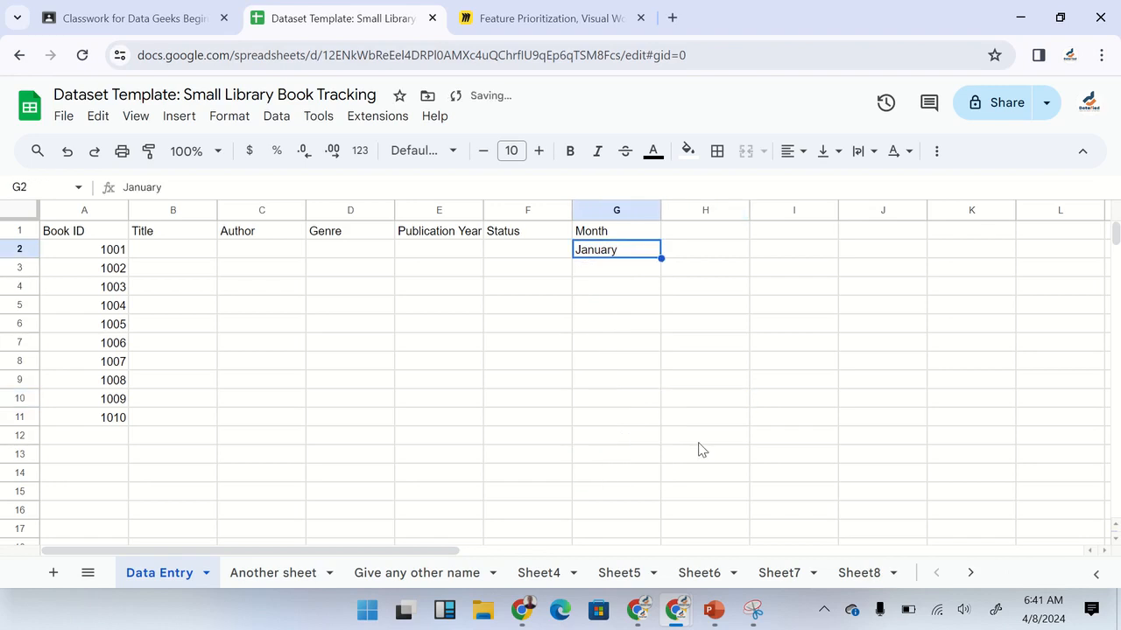
# Step: Autofill the month series from January in G2 down to March in G16
pyautogui.click(610, 278)
pyautogui.click(625, 254)
pyautogui.moveTo(662, 258); pyautogui.dragTo(676, 512)
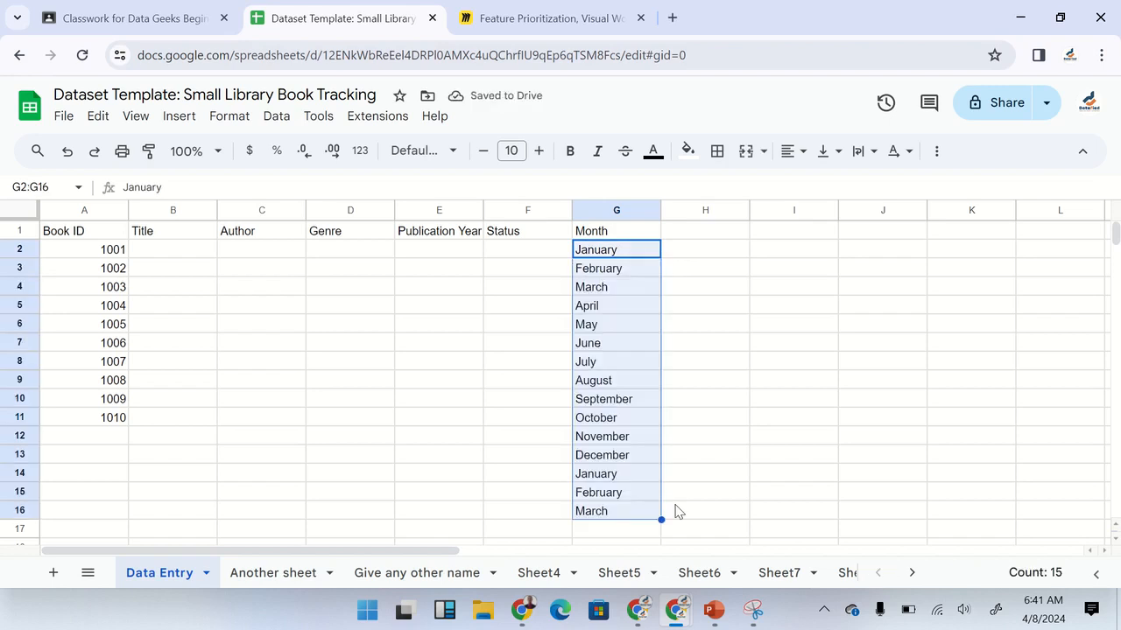
# Step: Add a "Day" column header in H1 and enter "Monday" in H2
pyautogui.click(716, 235)
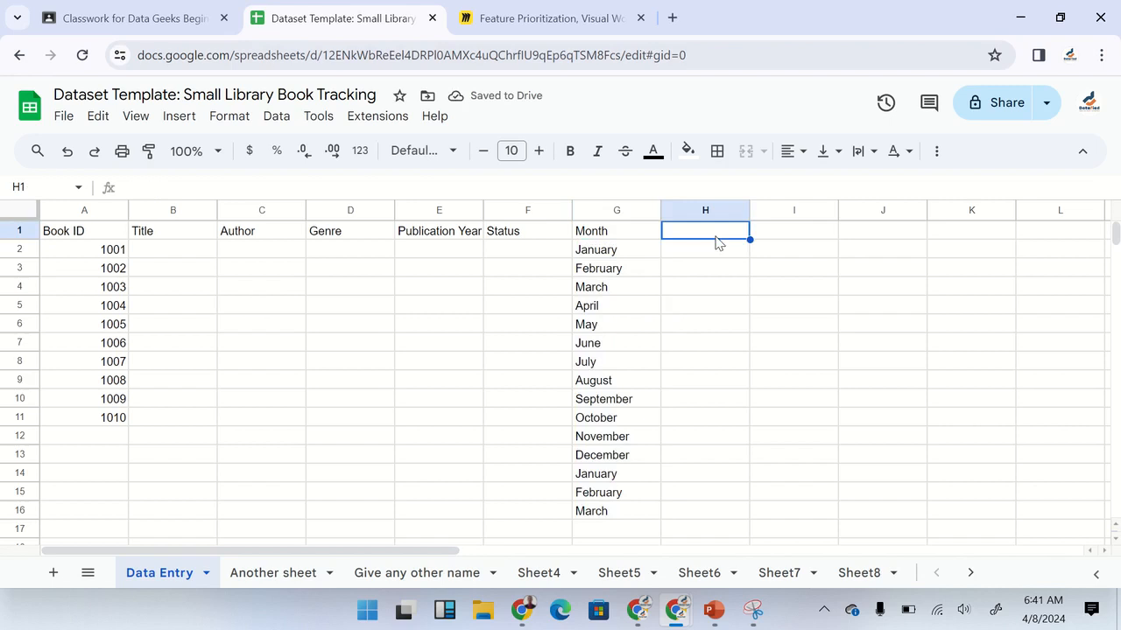
pyautogui.write('Day')
pyautogui.press('Return')
pyautogui.write('Monday')
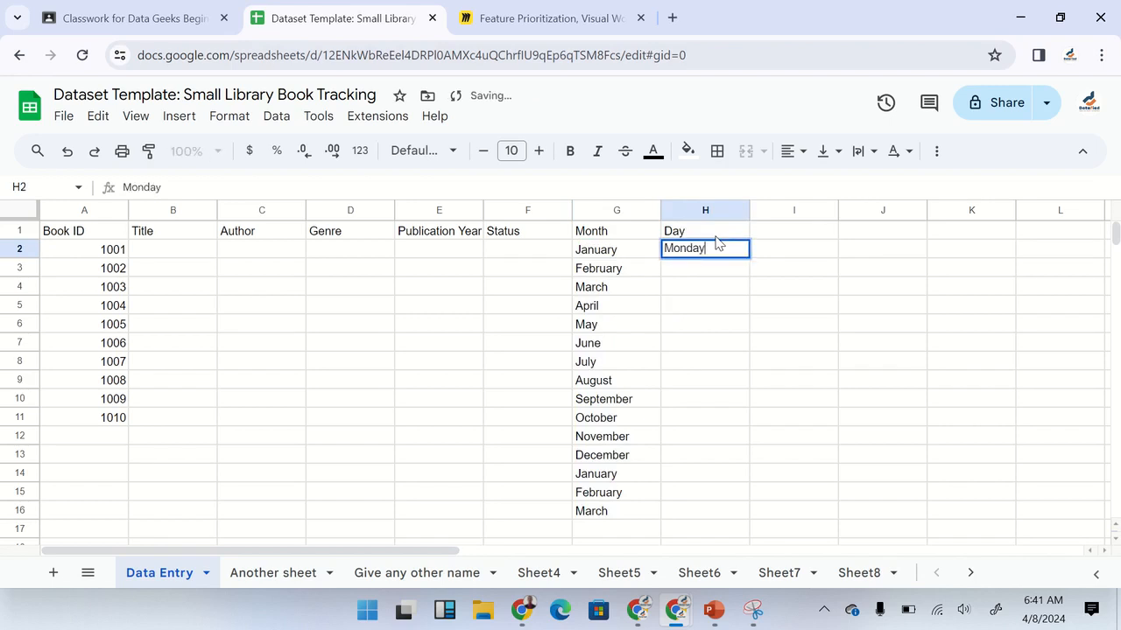
pyautogui.press('Return')
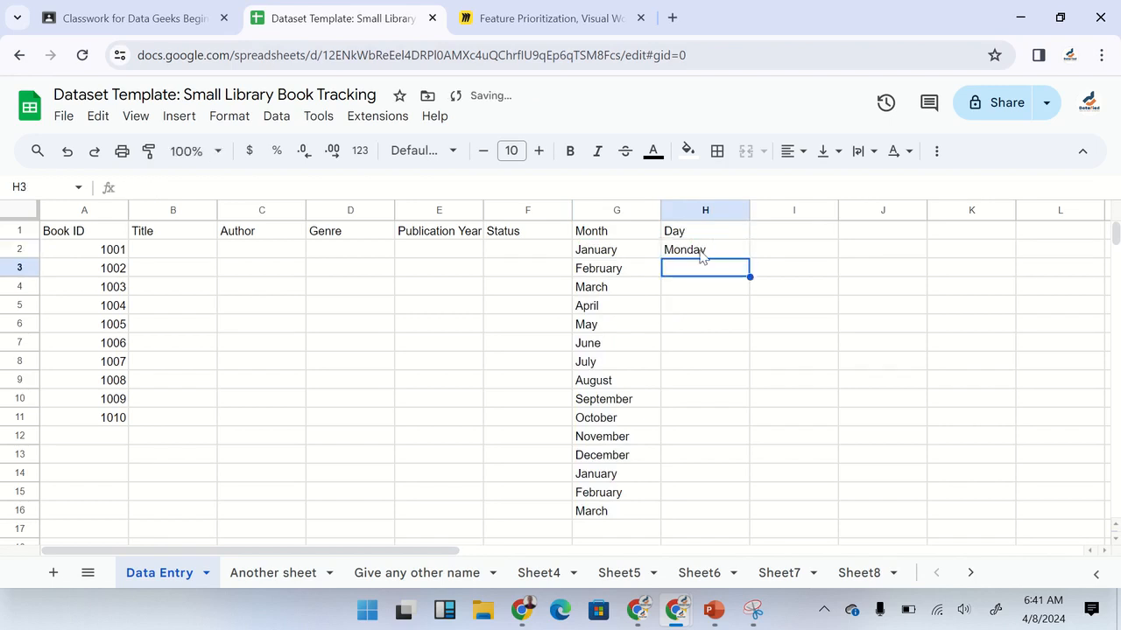
# Step: Autofill the weekday series from Monday in H2 down to Thursday in H12
pyautogui.click(718, 252)
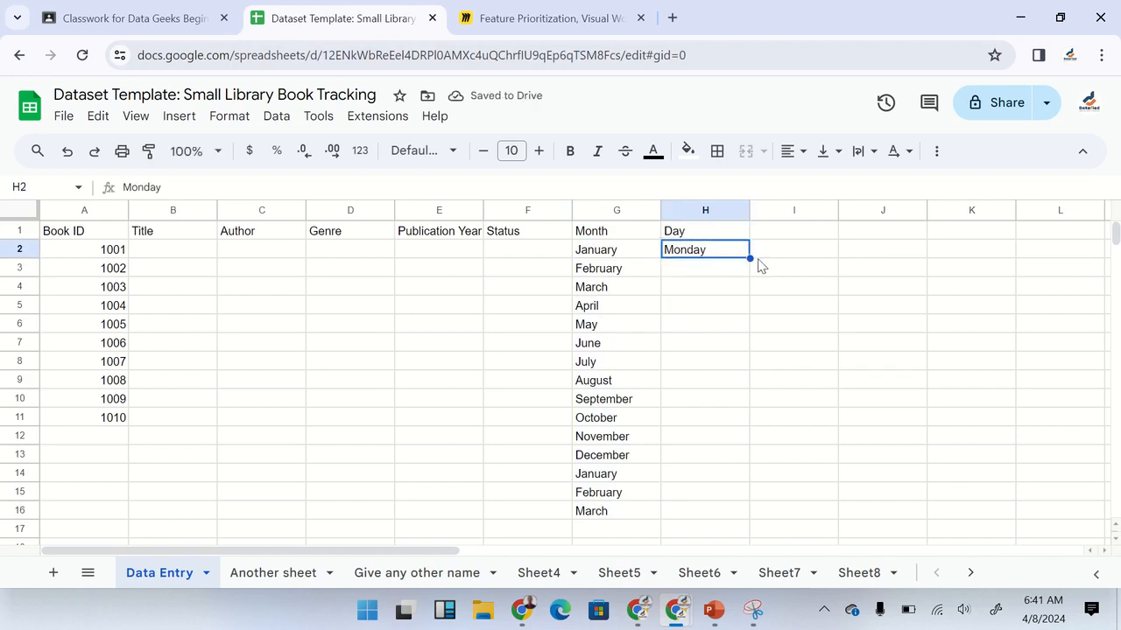
pyautogui.moveTo(748, 259); pyautogui.dragTo(760, 446)
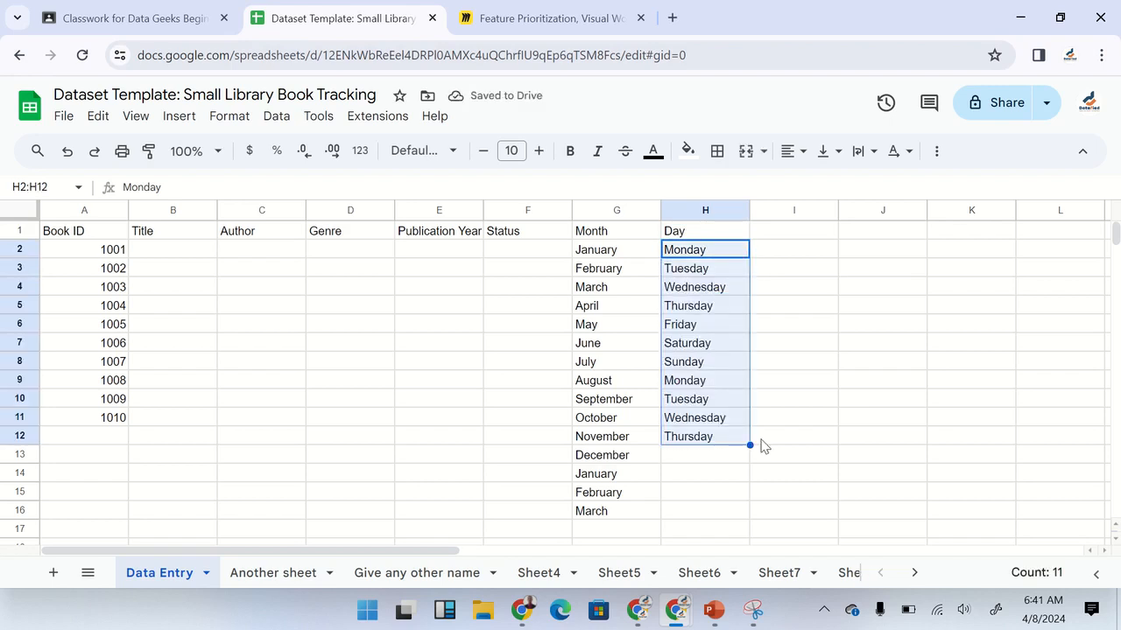
pyautogui.click(783, 383)
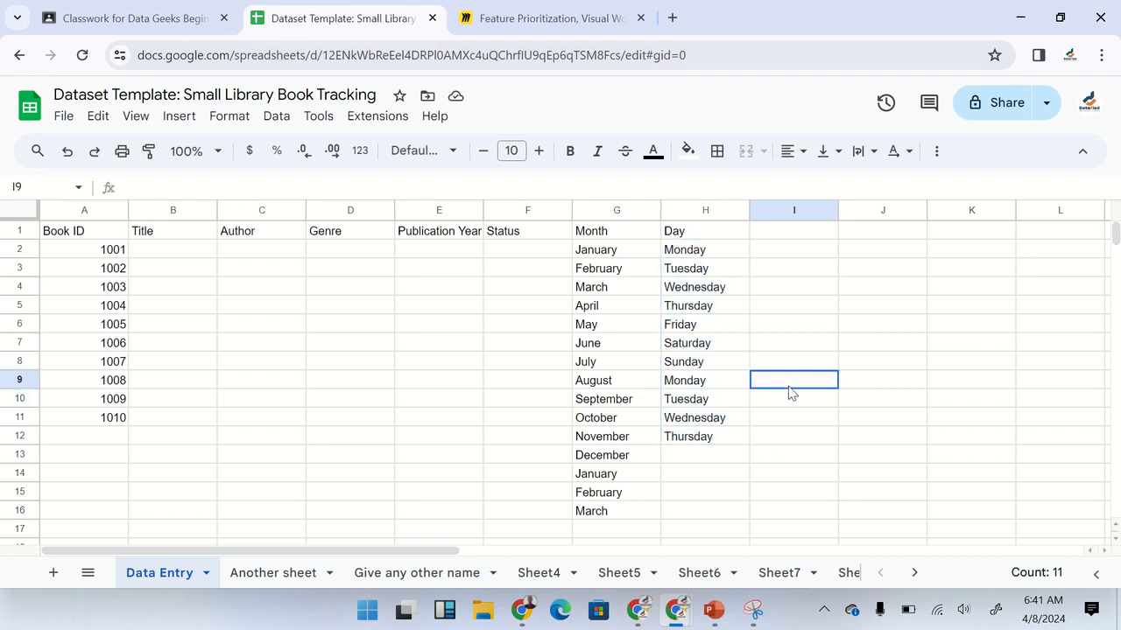
# Step: Clear the Month and Day example columns in G1:H16
pyautogui.moveTo(584, 238); pyautogui.dragTo(697, 515)
pyautogui.press('Delete')
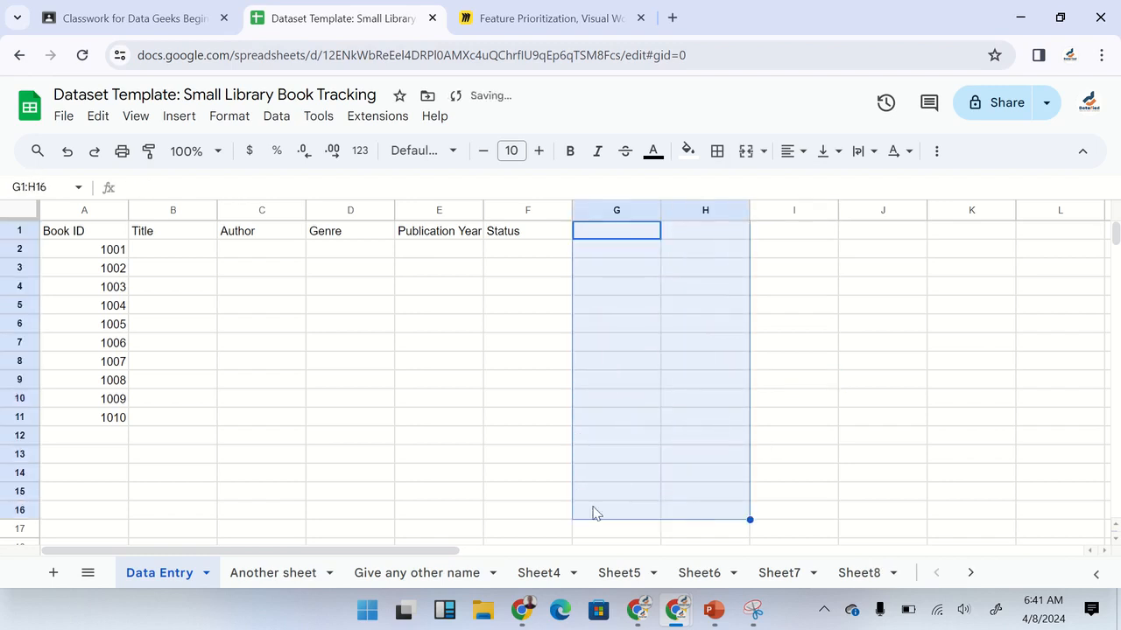
pyautogui.click(578, 422)
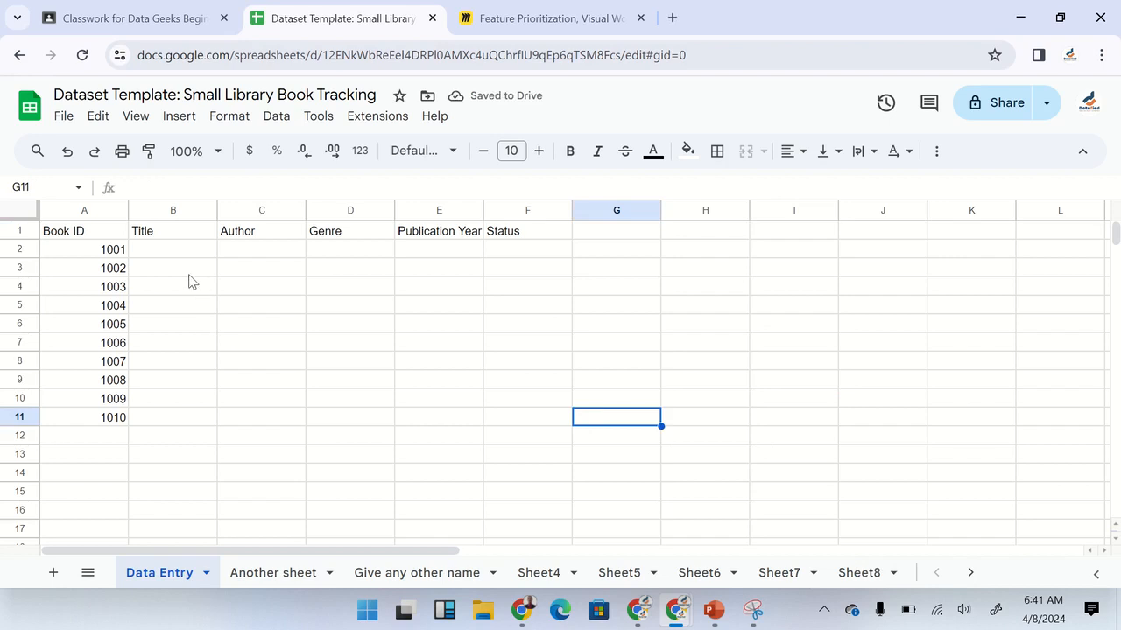
# Step: Enter "The Great Gatsby" as the title for book 1001 in B2
pyautogui.click(172, 252)
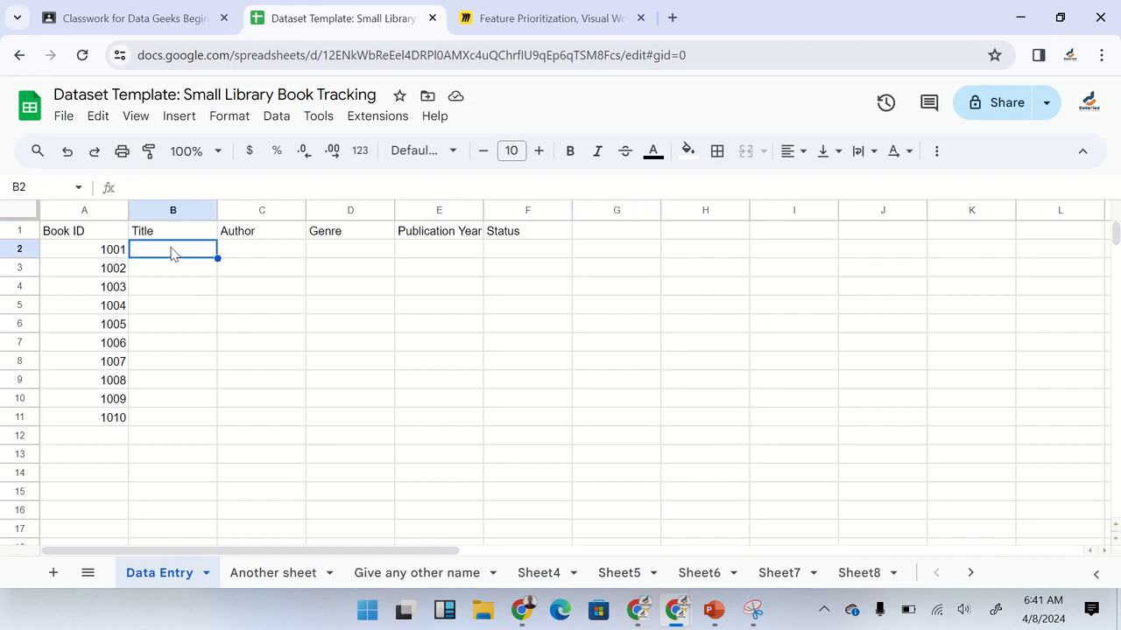
pyautogui.write('The ')
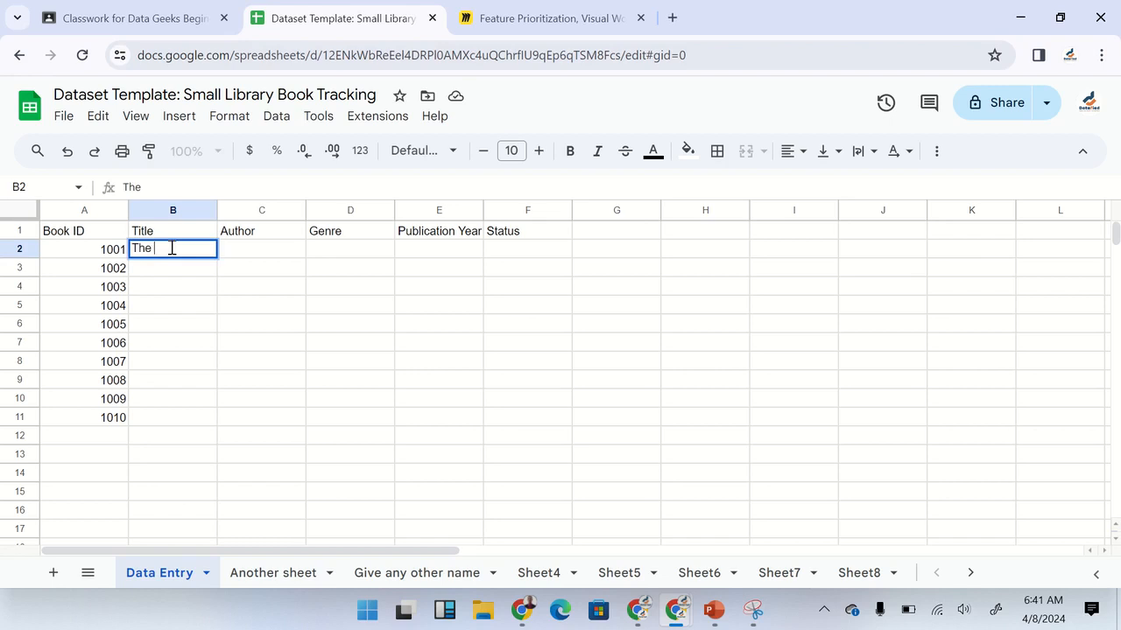
pyautogui.write('Great')
pyautogui.write(' Fa')
pyautogui.press('BackSpace')
pyautogui.press('BackSpace')
pyautogui.write('Gas')
pyautogui.write('ts')
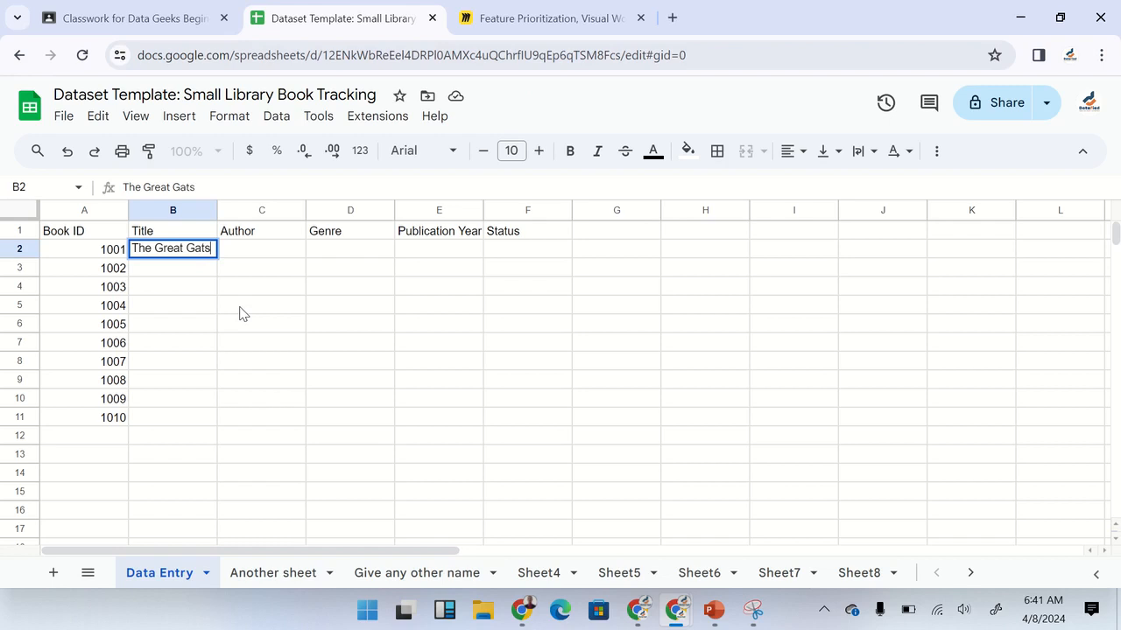
pyautogui.write('by')
pyautogui.press('Return')
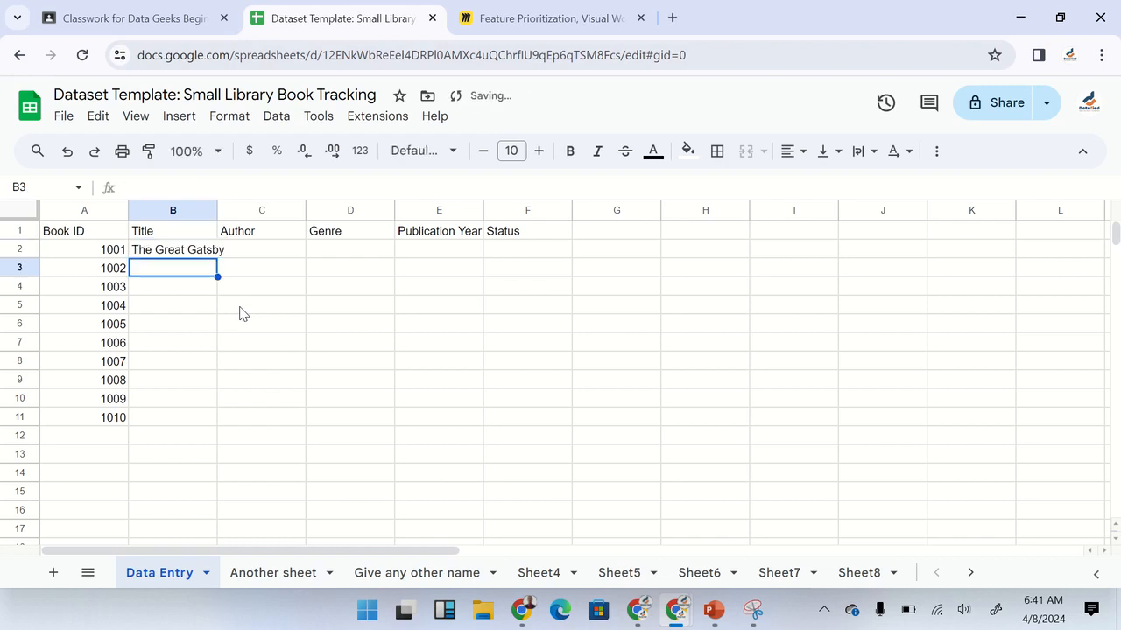
# Step: Enter the titles "Brave New World" in B3 and "The Catcher in the Rye" in B4
pyautogui.write('Brave Newe')
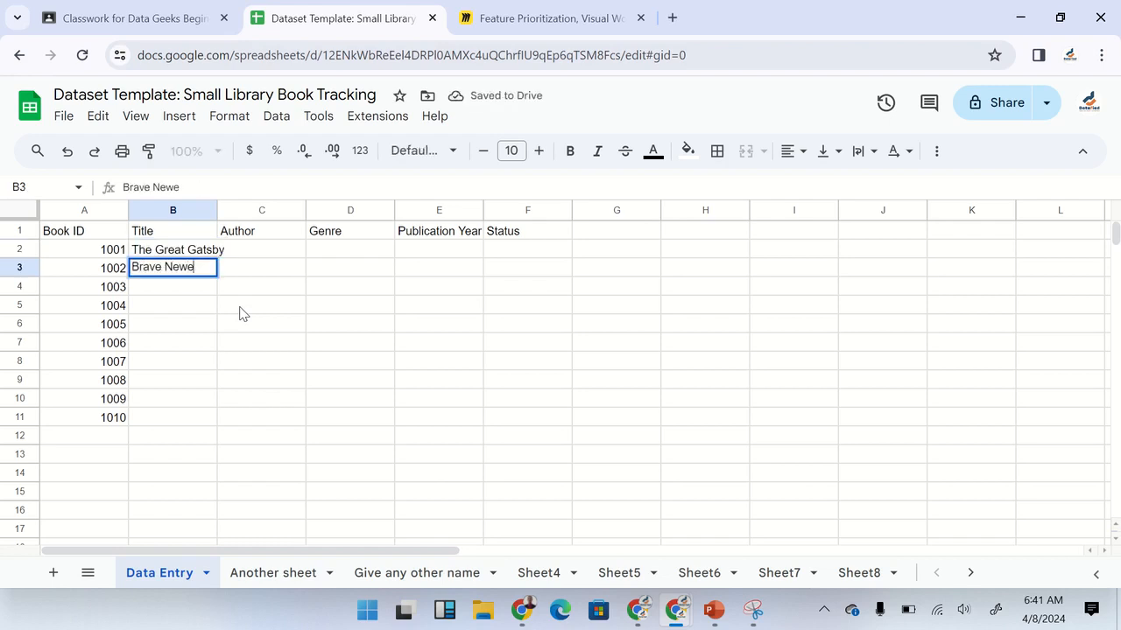
pyautogui.press('BackSpace')
pyautogui.write('World')
pyautogui.press('Return')
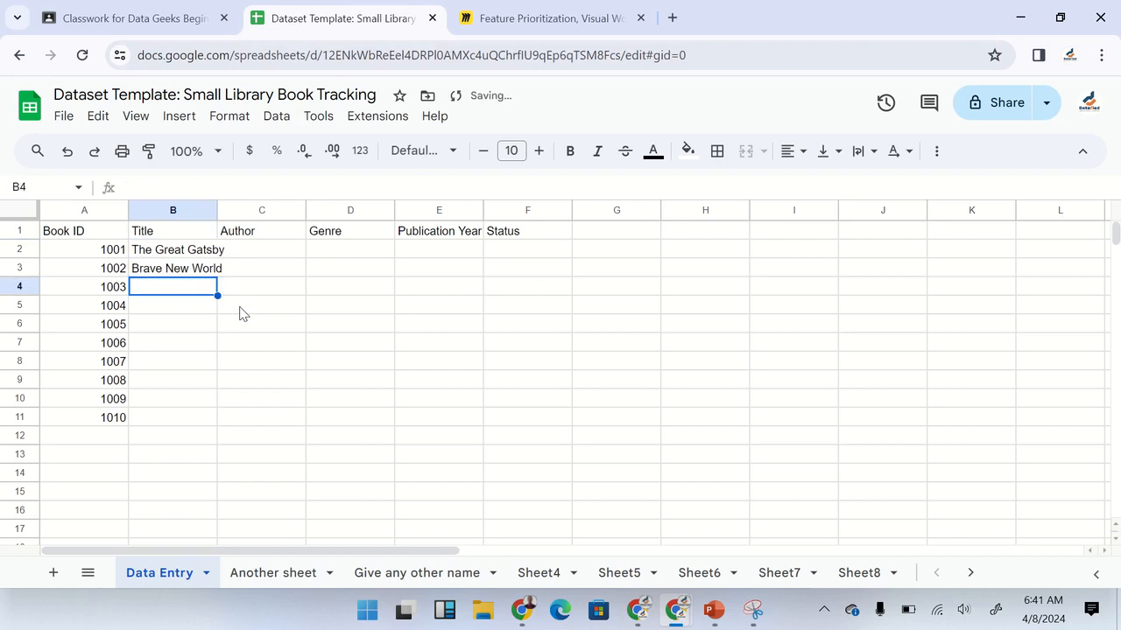
pyautogui.write('The C')
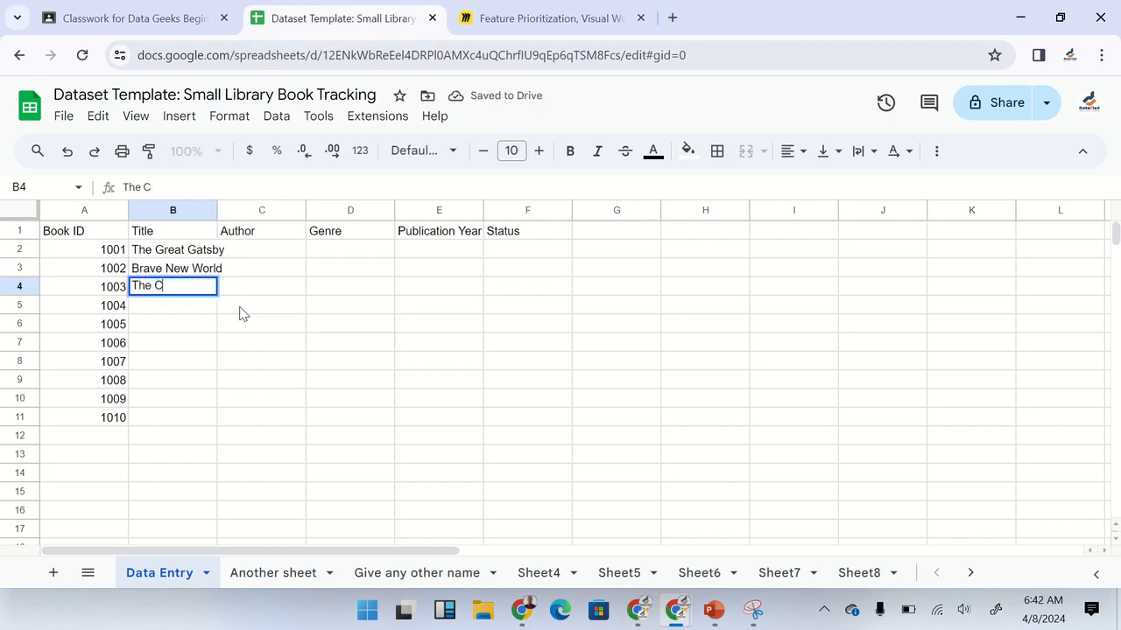
pyautogui.write('atcher in the Rye')
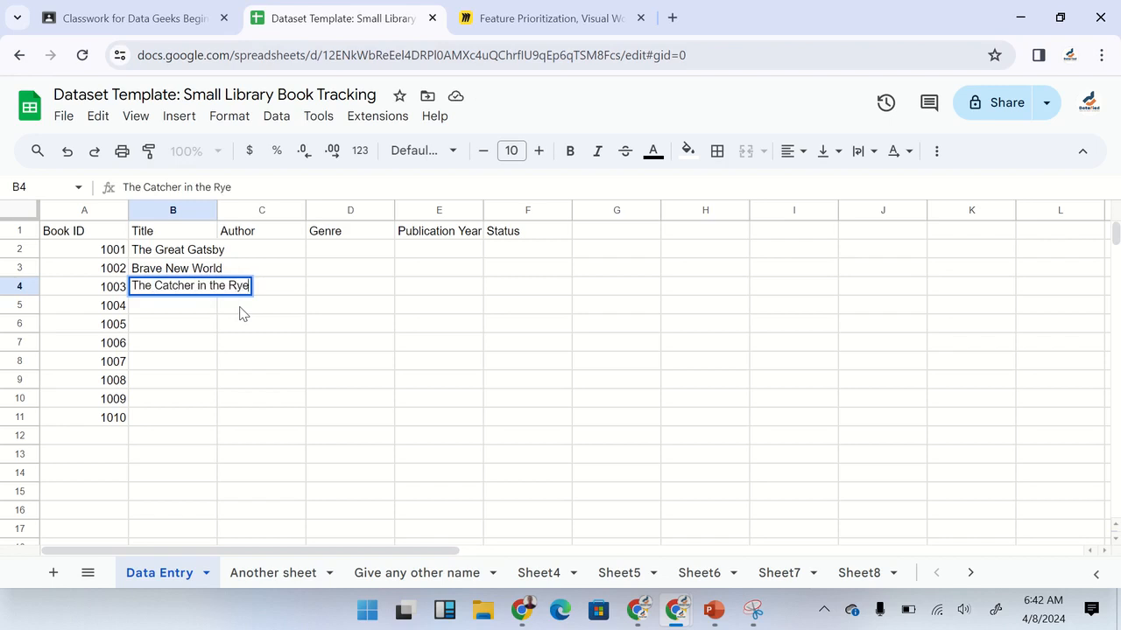
pyautogui.press('Return')
# Step: Enter the titles "Sapiens" in B5 and "1984" in B6
pyautogui.write('Sap')
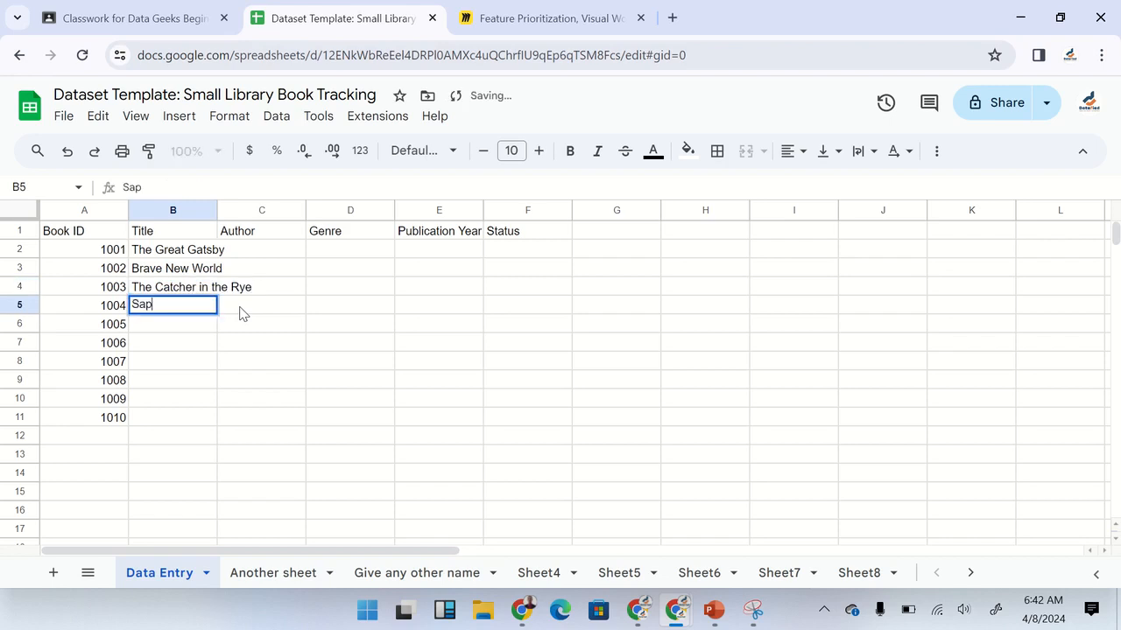
pyautogui.write('iens')
pyautogui.press('Return')
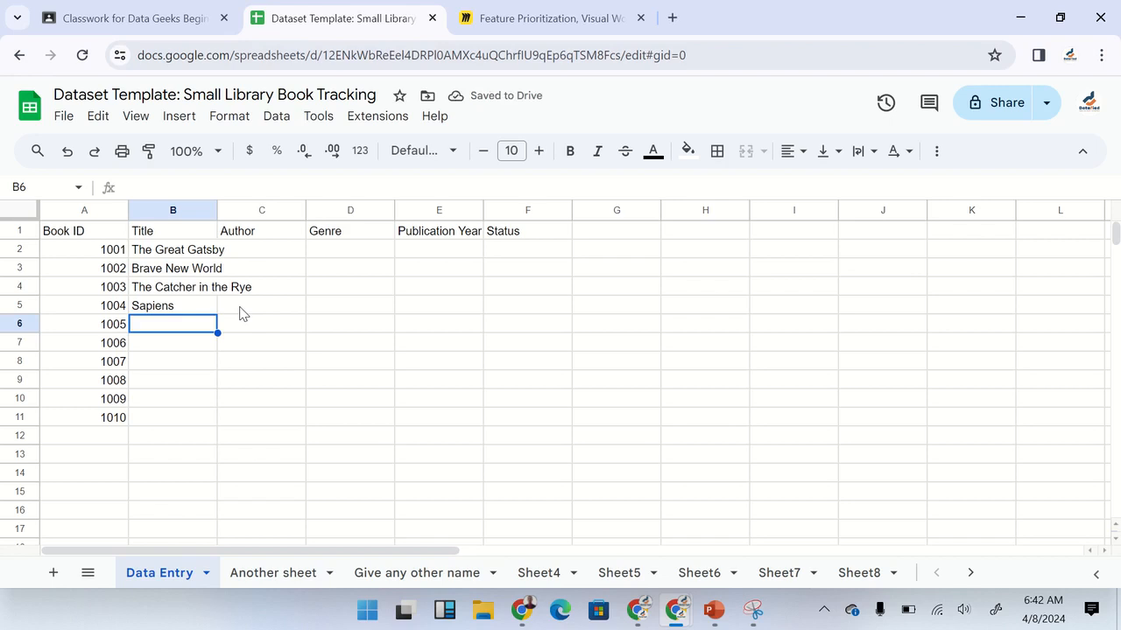
pyautogui.write('1984')
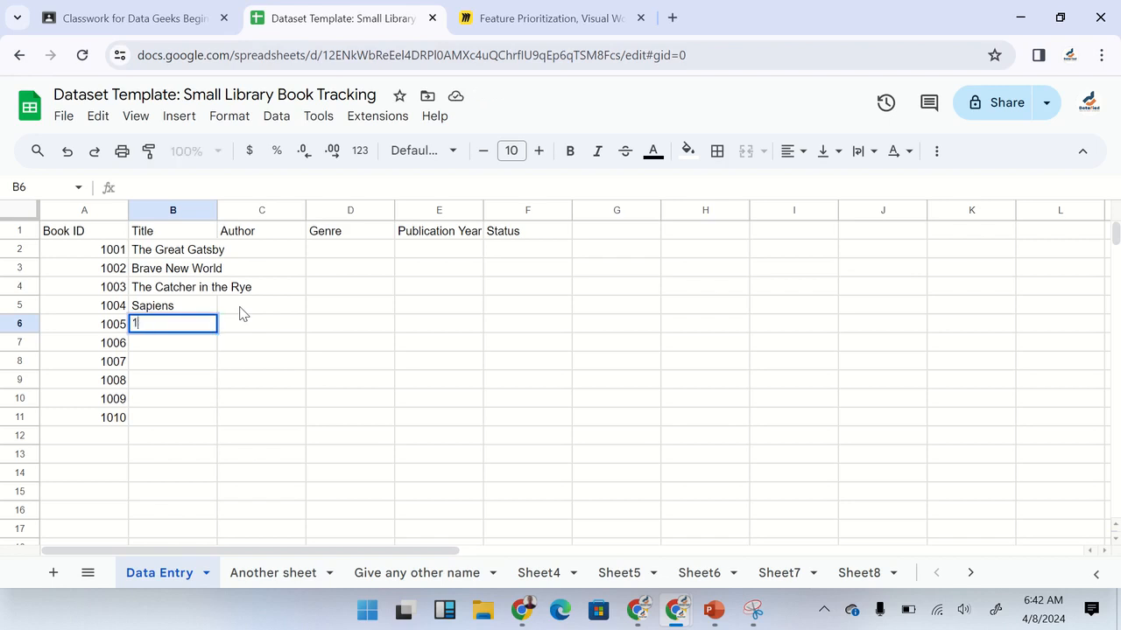
pyautogui.press('Return')
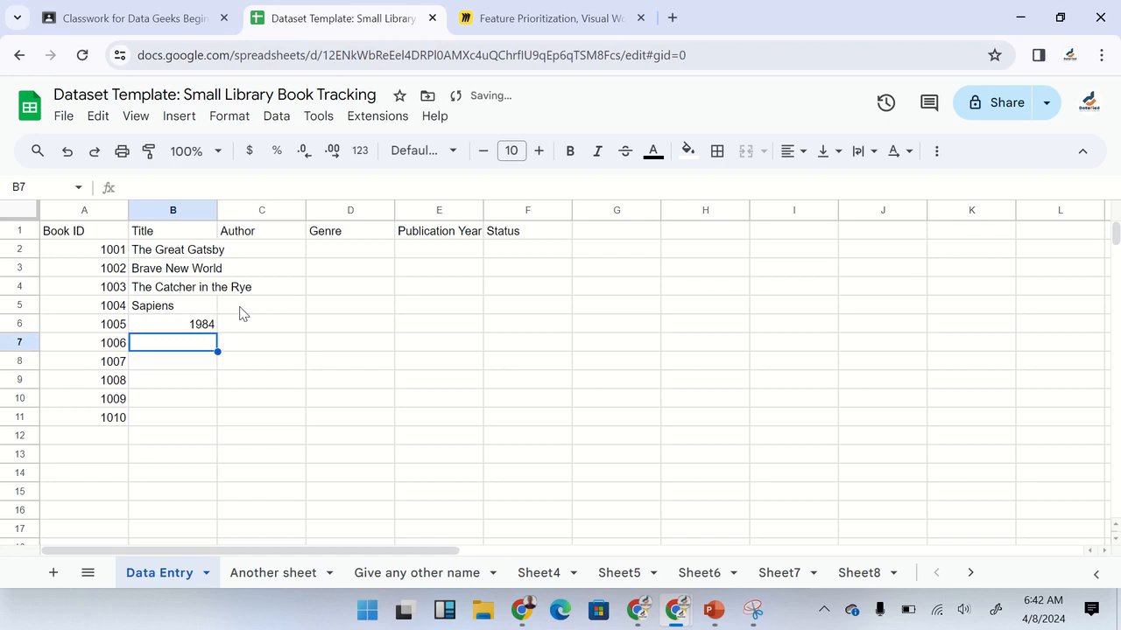
# Step: Enter "To Kill a Mockingbird" as the title for book 1006 in B7
pyautogui.write('To Kill ')
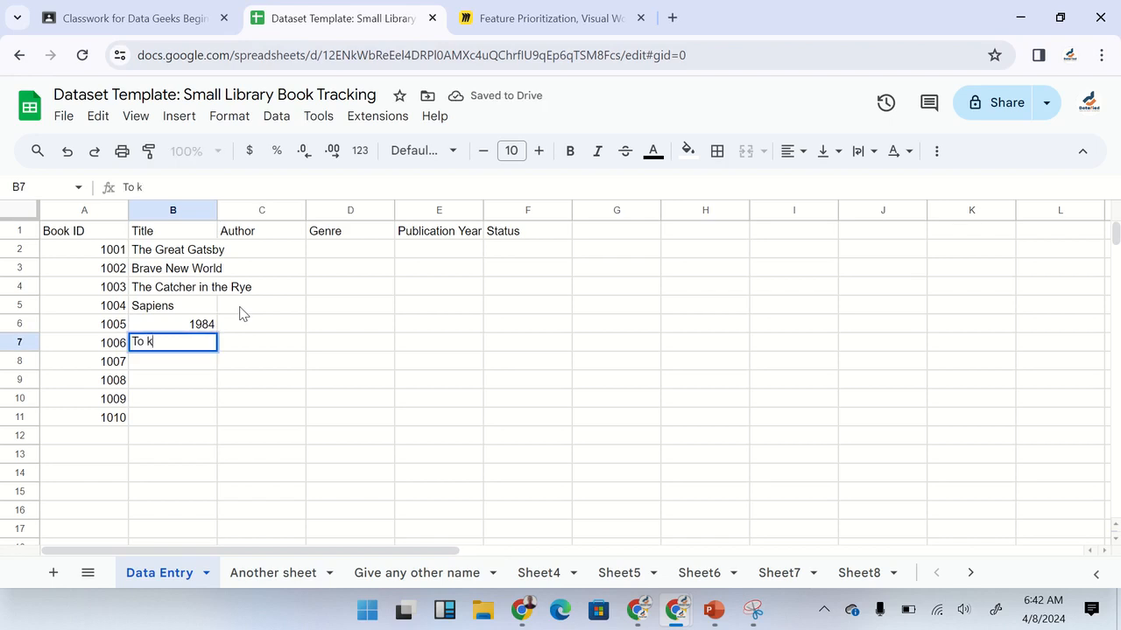
pyautogui.write('a ')
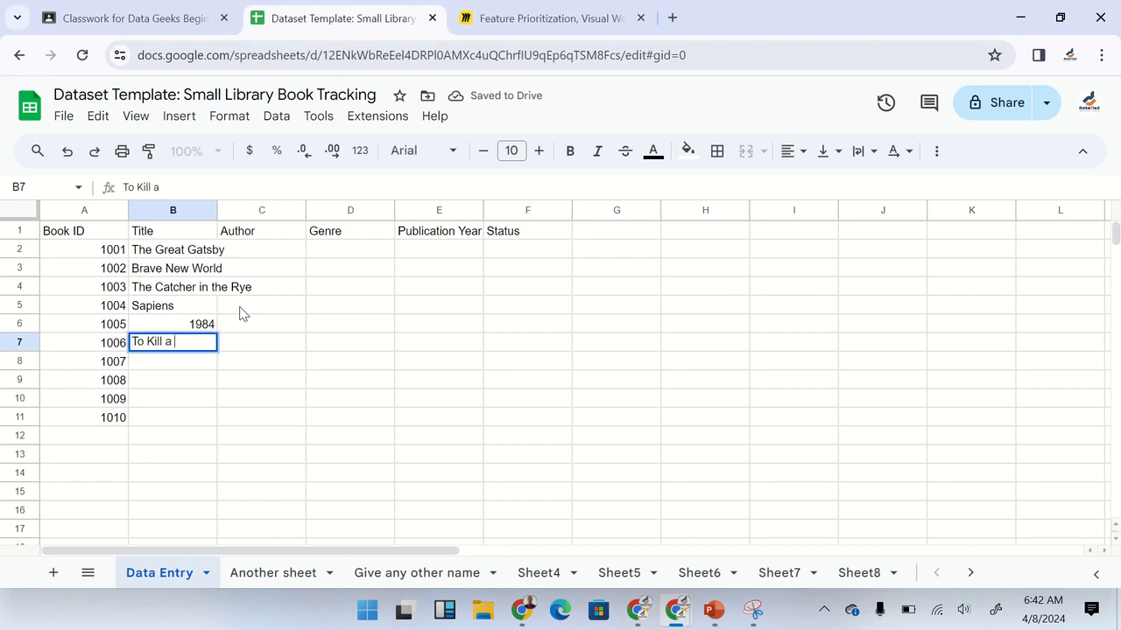
pyautogui.write('Mocking')
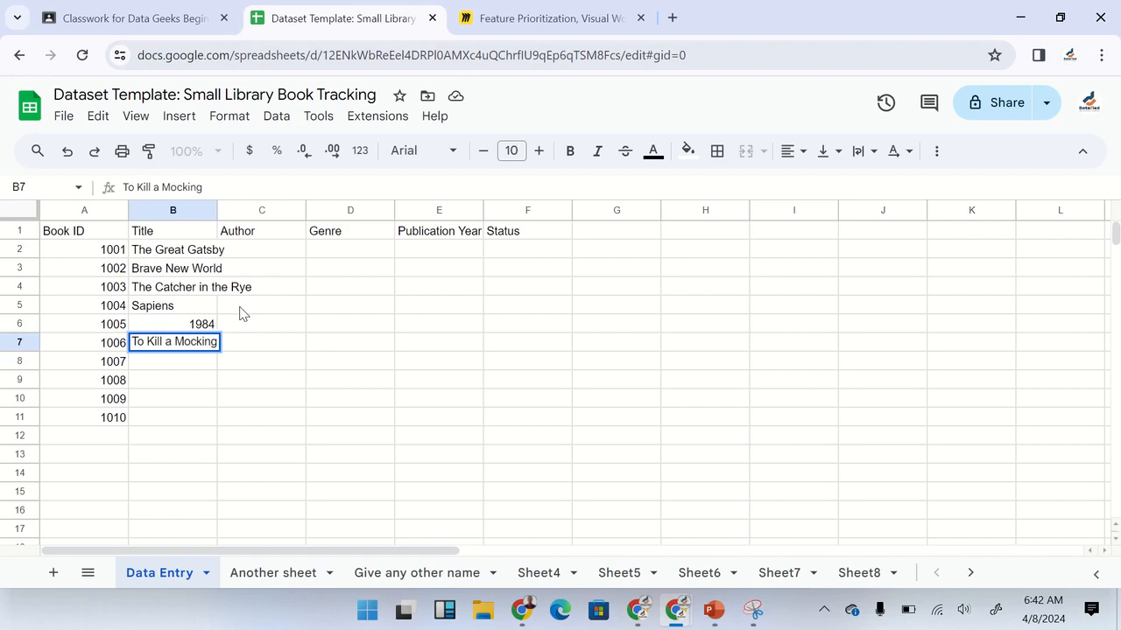
pyautogui.press('BackSpace')
pyautogui.write('gbi')
pyautogui.press('BackSpace')
pyautogui.press('BackSpace')
pyautogui.write('brid')
pyautogui.press('BackSpace')
pyautogui.press('BackSpace')
pyautogui.press('BackSpace')
pyautogui.write('ird')
pyautogui.press('Return')
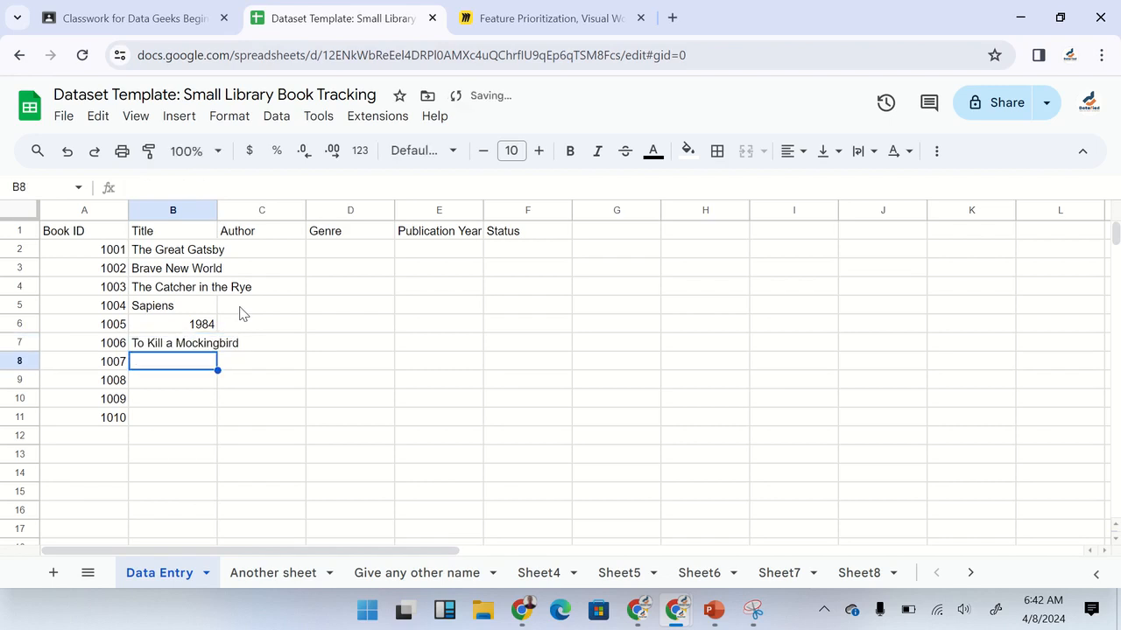
# Step: Enter the titles "The Hobbit" in B8 and "Becoming" in B9
pyautogui.write('B')
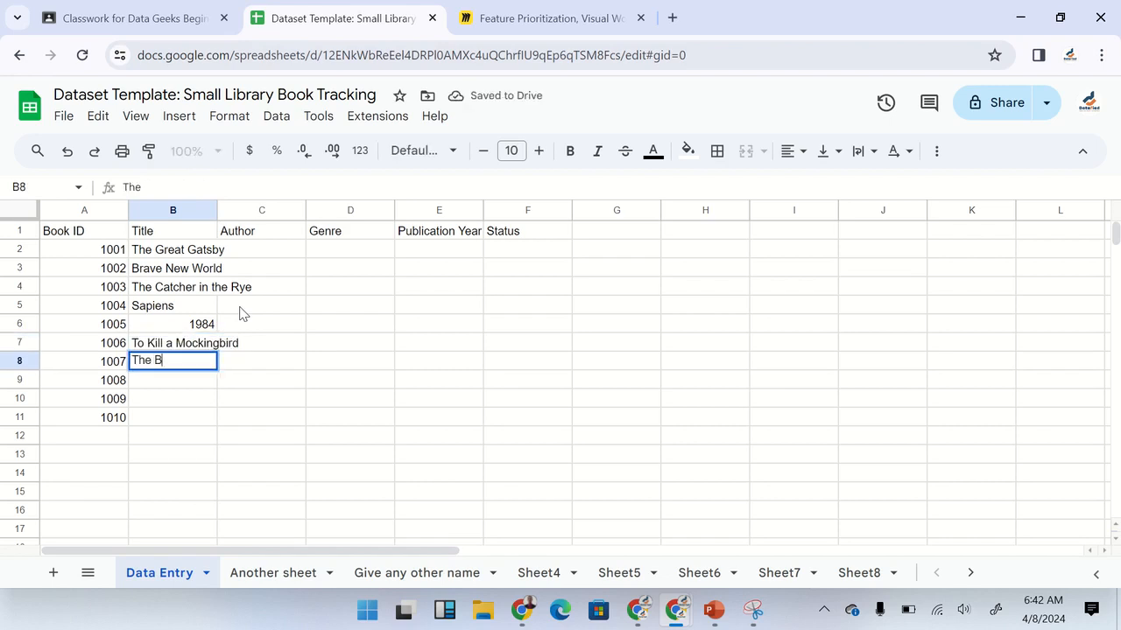
pyautogui.press('BackSpace')
pyautogui.write('Hobbit')
pyautogui.press('Return')
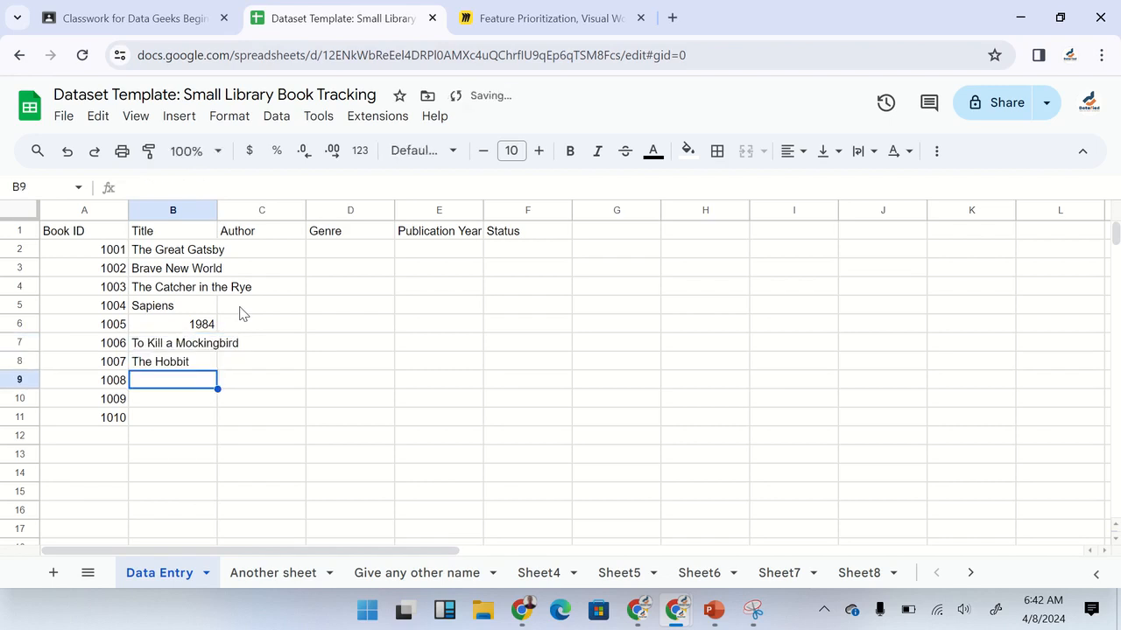
pyautogui.write('Becoming')
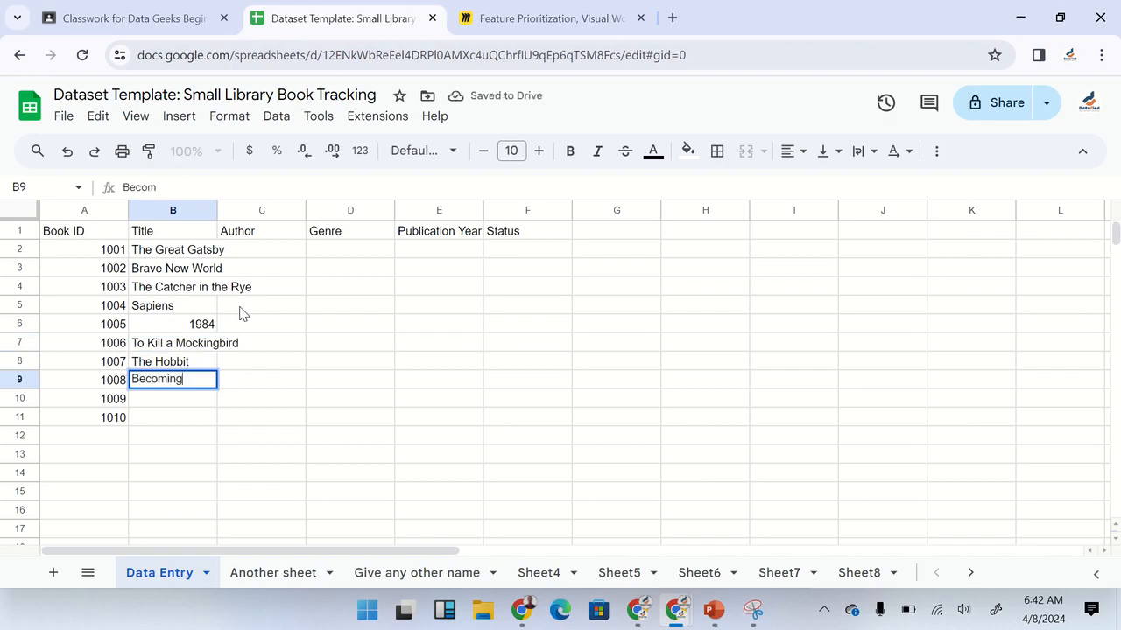
pyautogui.press('Return')
# Step: Enter the titles "The Silent Patient" in B10 and "Educated" in B11
pyautogui.write('The ')
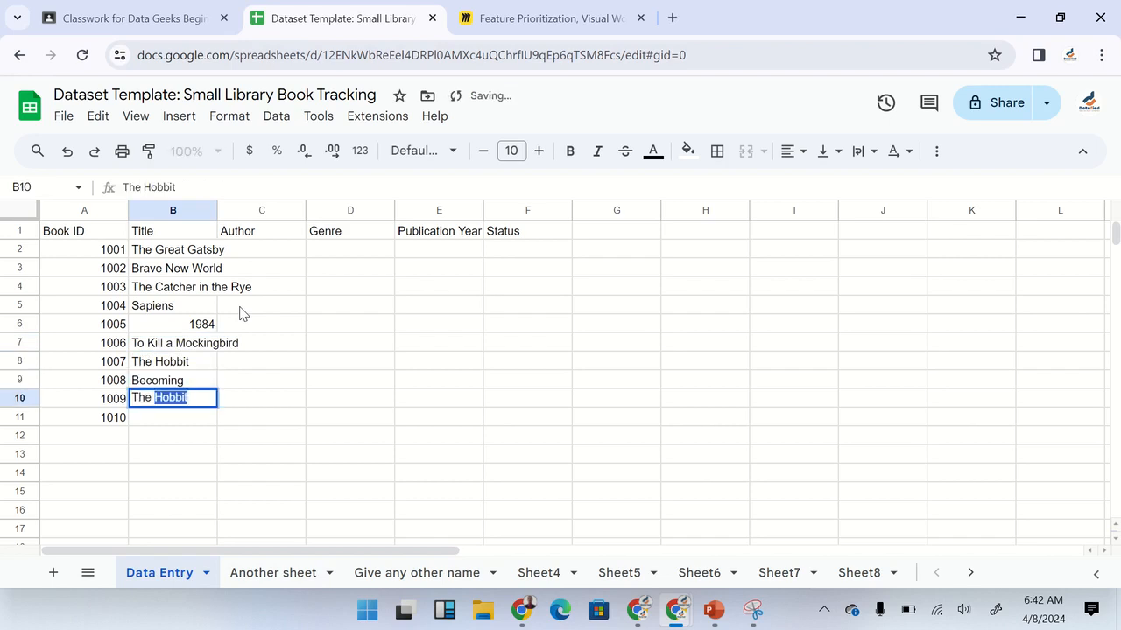
pyautogui.write('Silent Pa')
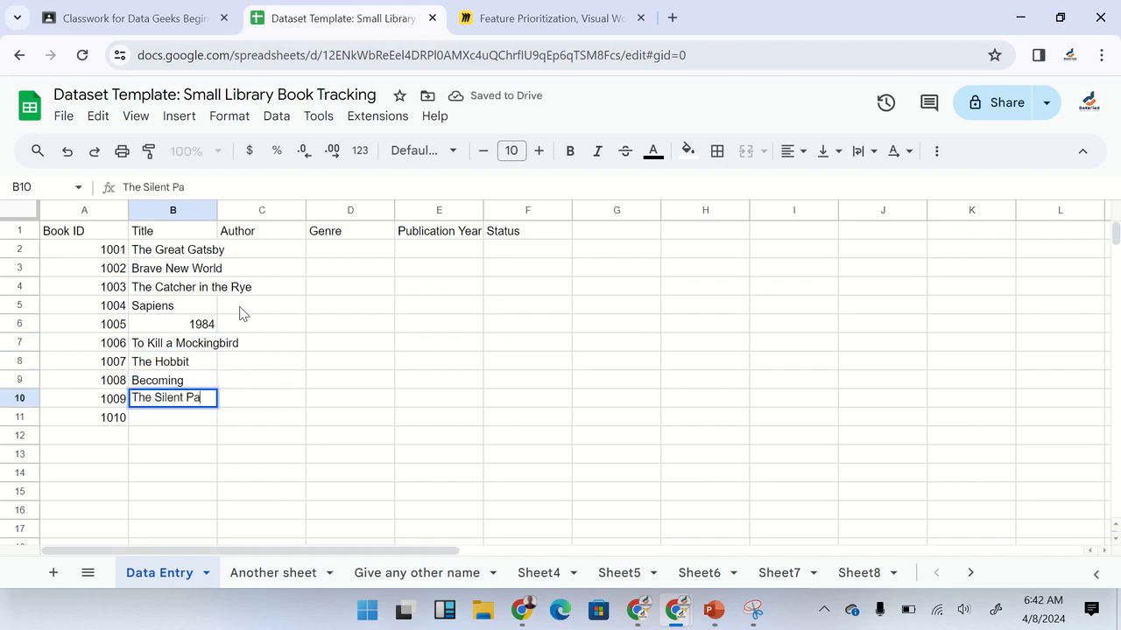
pyautogui.write('tient')
pyautogui.press('Return')
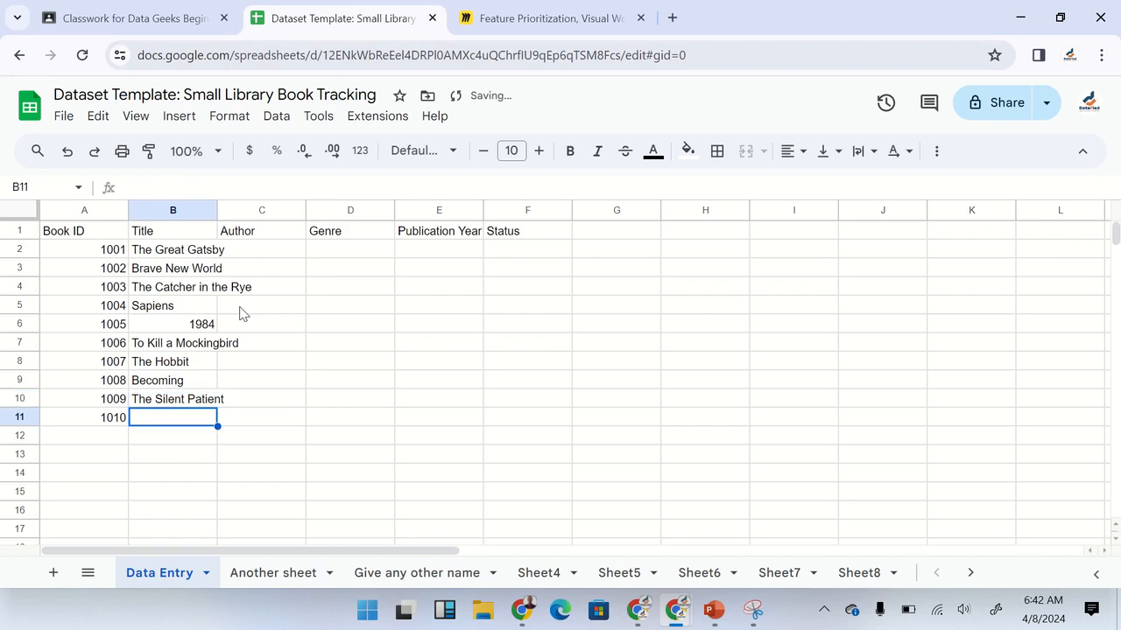
pyautogui.write('Educated')
pyautogui.press('Return')
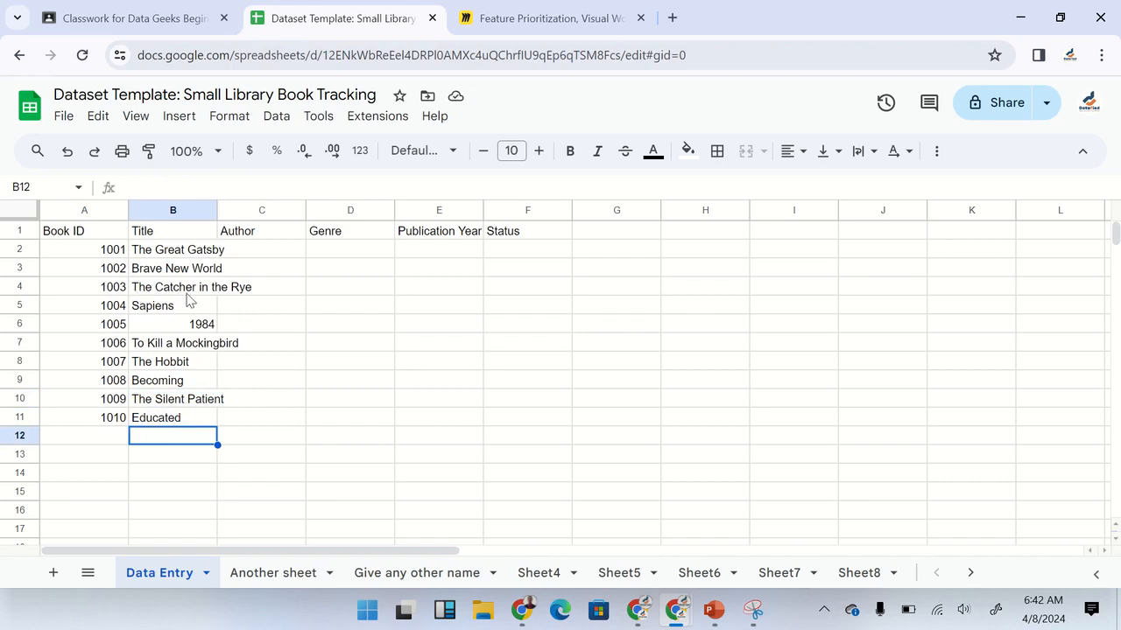
# Step: Fit column A's width to the Book ID data and widen column B to hold the longest title
pyautogui.doubleClick(127, 211)
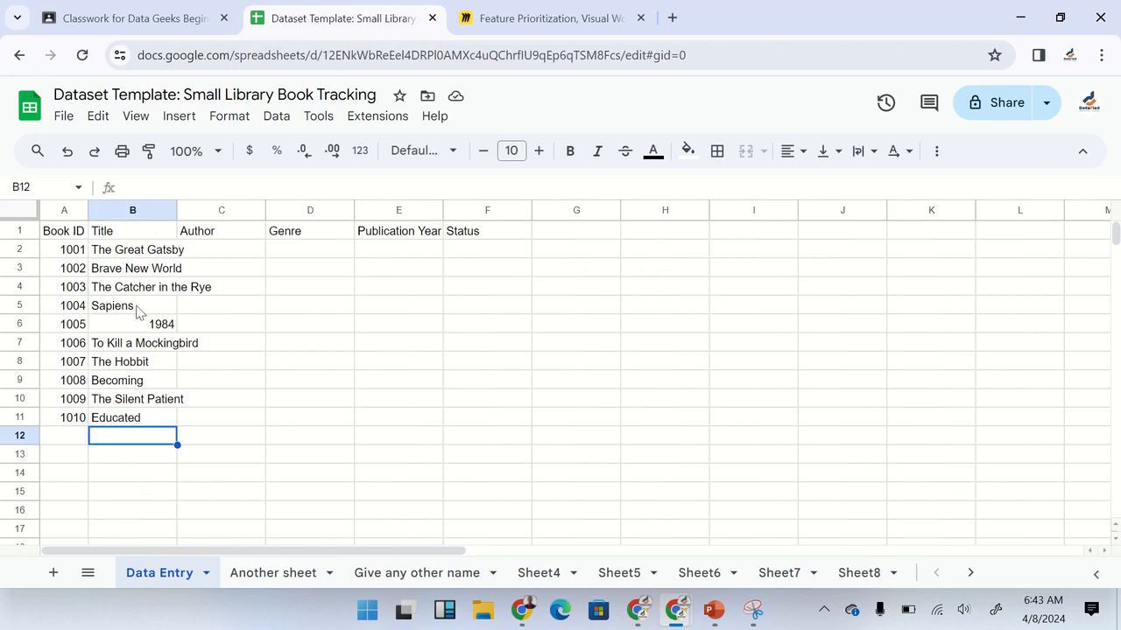
pyautogui.moveTo(177, 211)
pyautogui.mouseDown()
pyautogui.moveTo(471, 211)
pyautogui.moveTo(127, 220)
pyautogui.moveTo(127, 211)
pyautogui.moveTo(182, 229)
pyautogui.mouseUp()
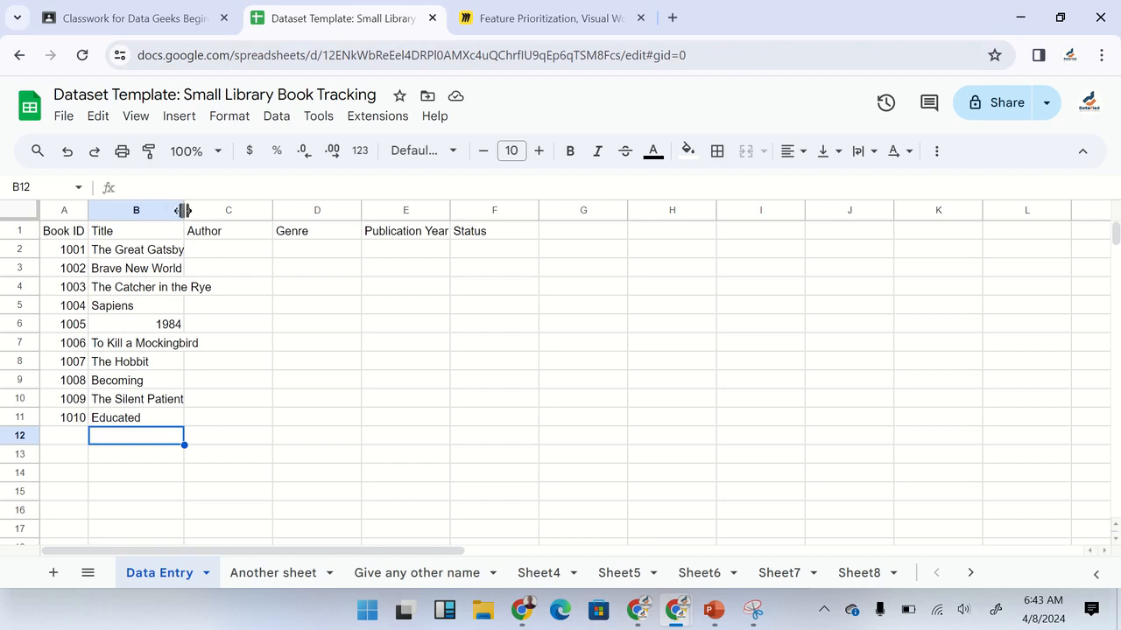
pyautogui.moveTo(184, 210); pyautogui.dragTo(215, 211)
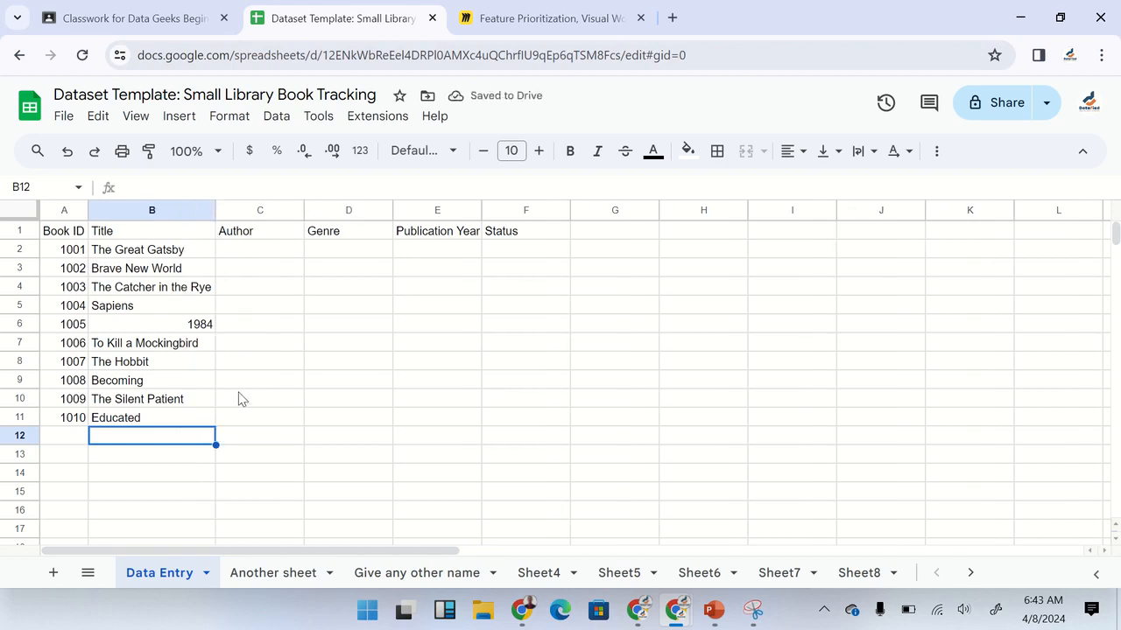
# Step: Left-align all the book titles in B2:B11, including the numeric title 1984
pyautogui.moveTo(143, 253); pyautogui.dragTo(143, 304)
pyautogui.moveTo(133, 347); pyautogui.dragTo(144, 419)
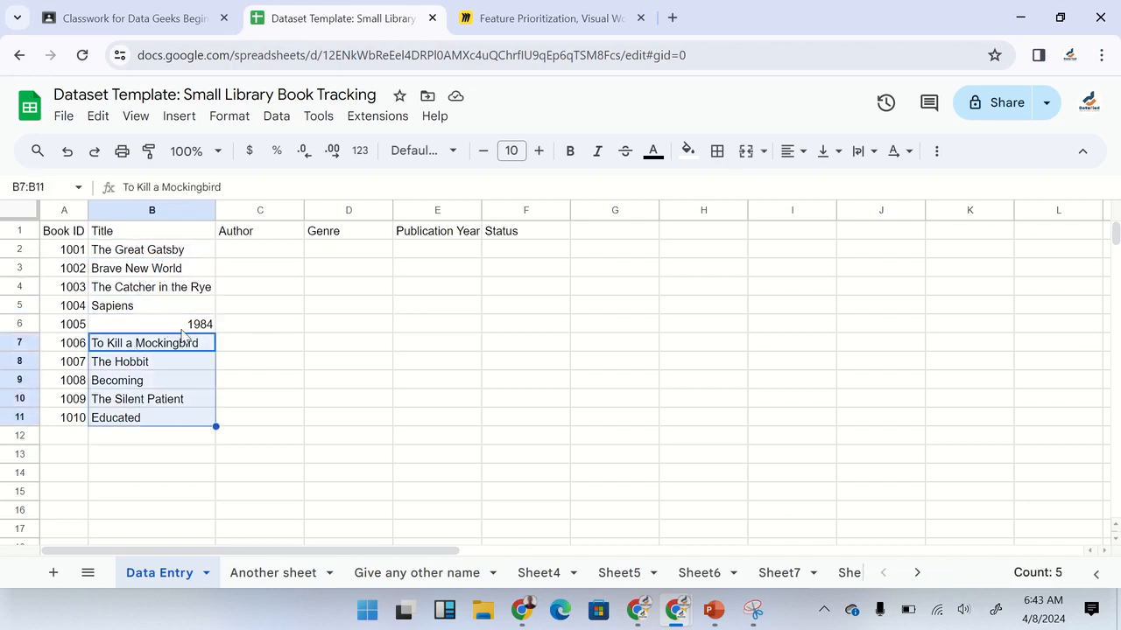
pyautogui.click(174, 329)
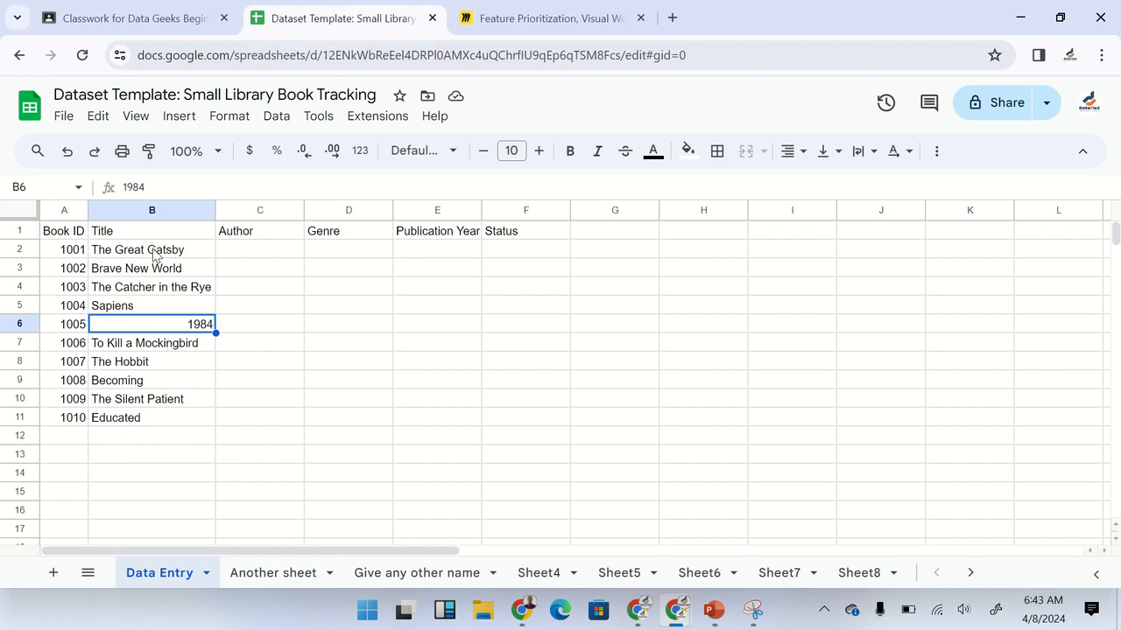
pyautogui.moveTo(155, 254); pyautogui.dragTo(161, 418)
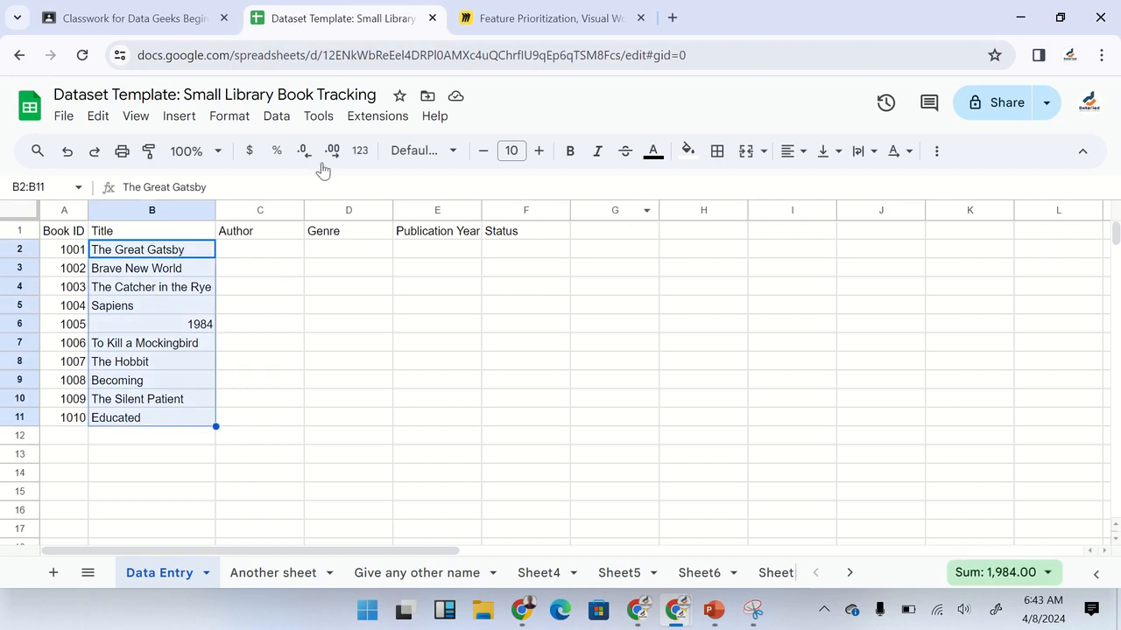
pyautogui.click(804, 157)
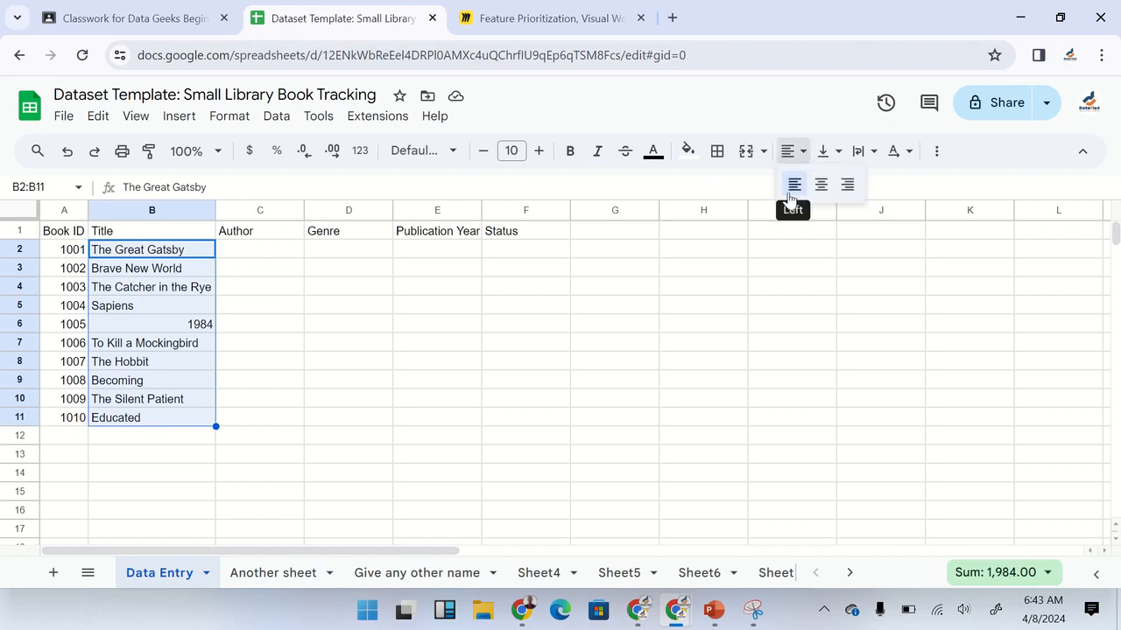
pyautogui.click(793, 185)
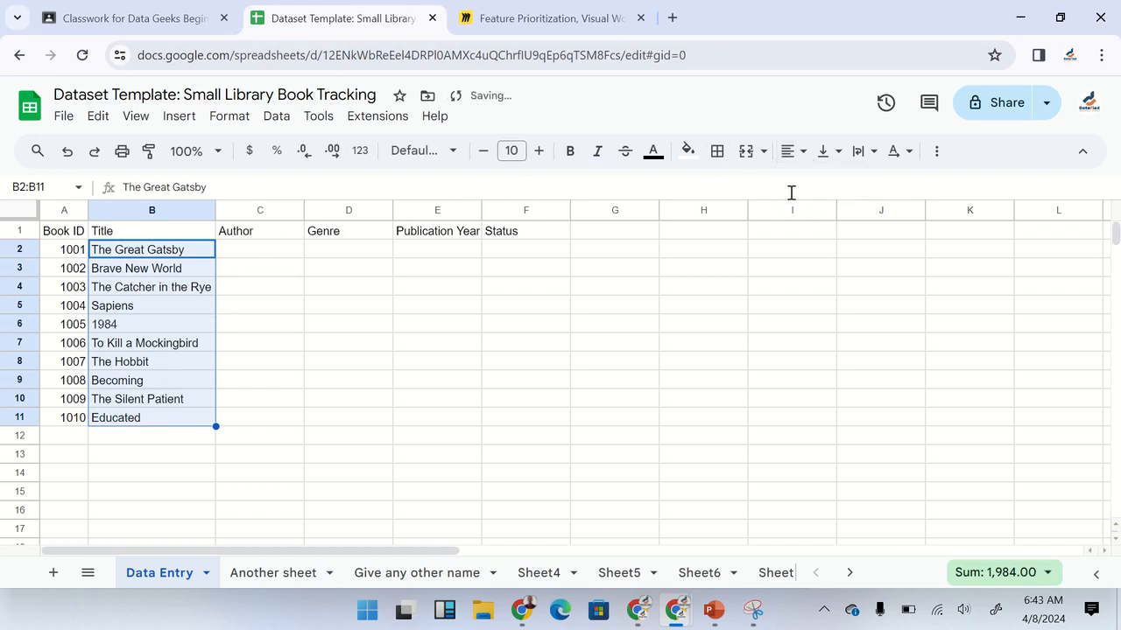
pyautogui.click(146, 326)
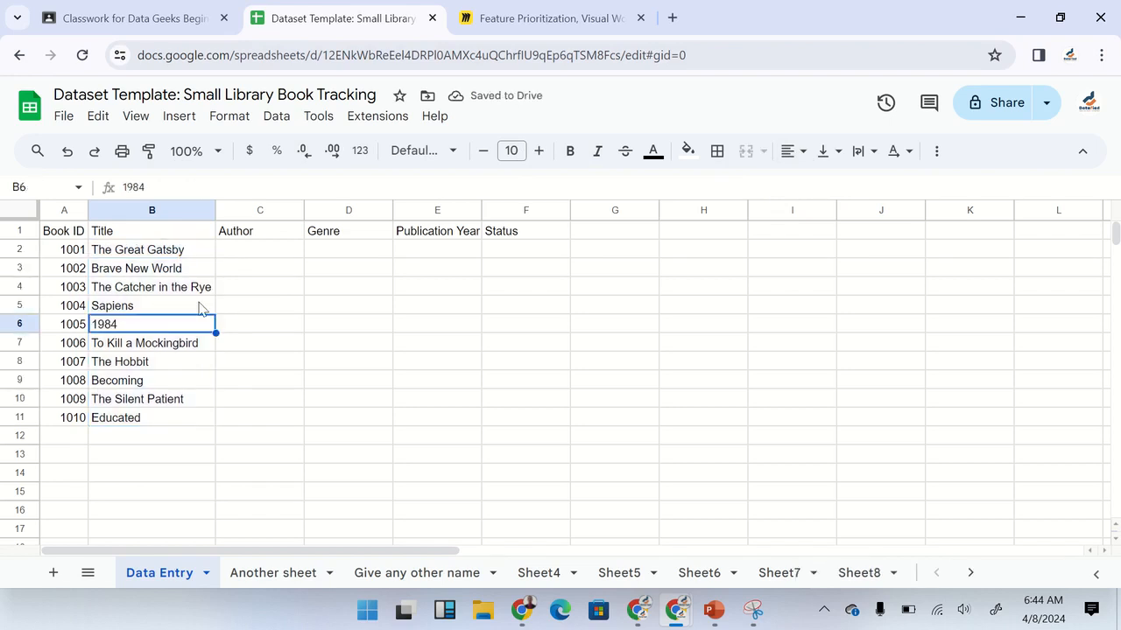
# Step: Enter the authors "J.D. Salinger" in C2 and "Yuval Noah Harari" in C3
pyautogui.click(263, 254)
pyautogui.write('J')
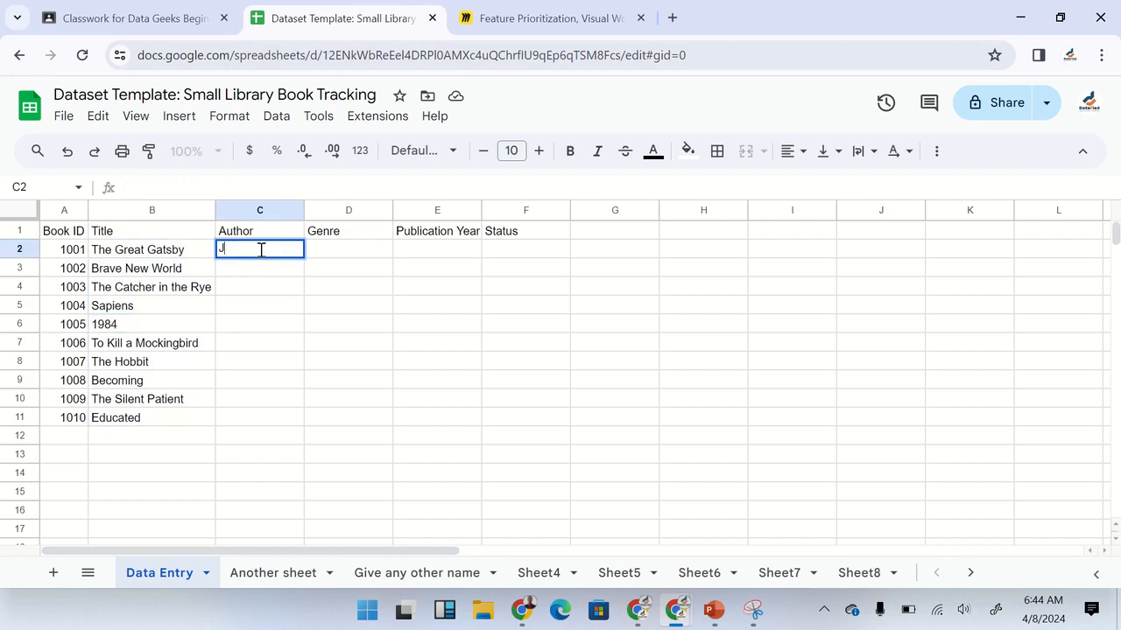
pyautogui.write('.D. Salinger')
pyautogui.press('Return')
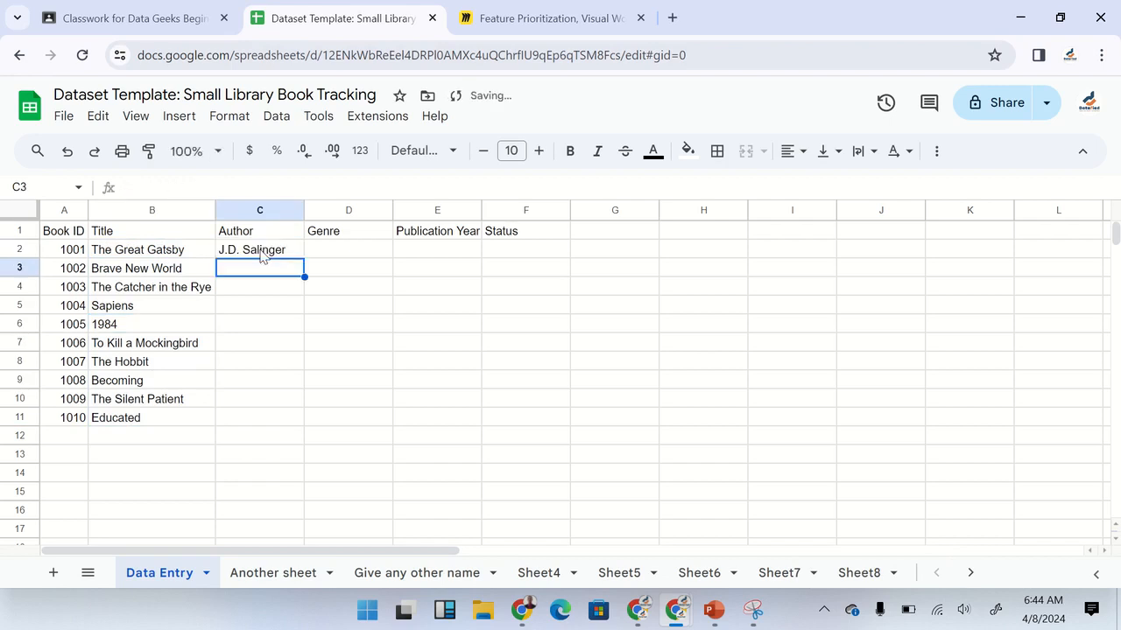
pyautogui.write('Yu')
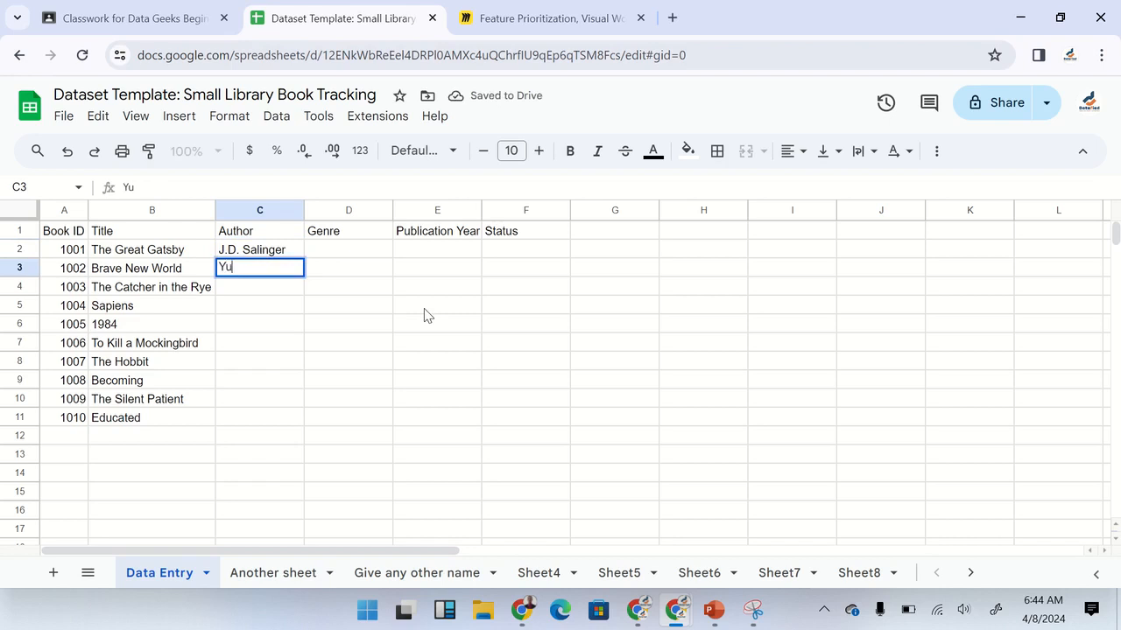
pyautogui.write('val Noah Harair')
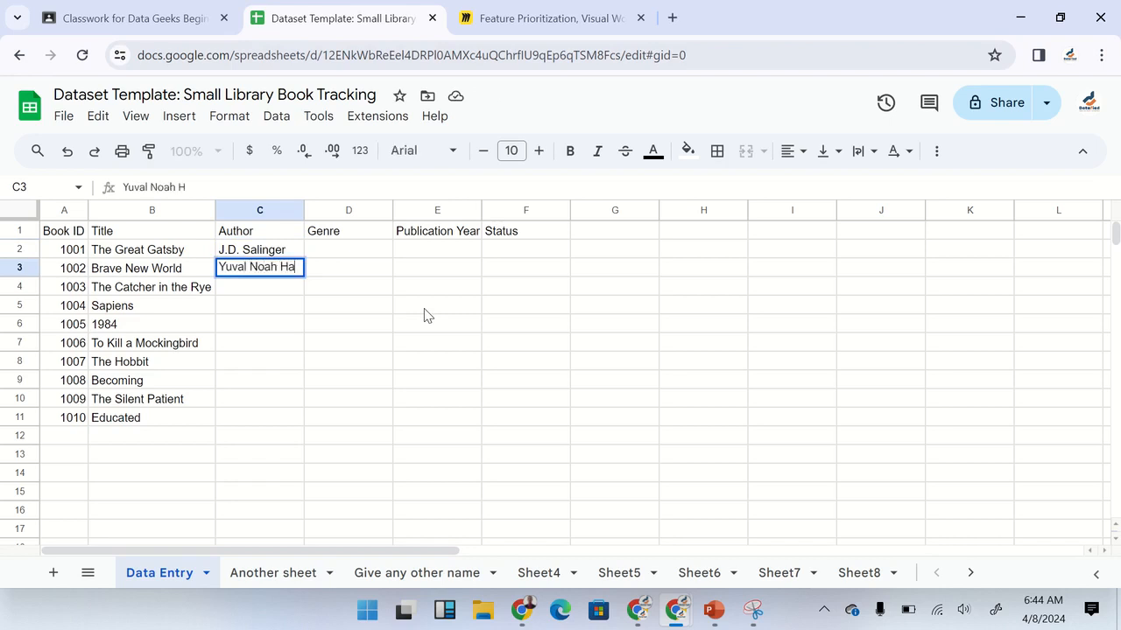
pyautogui.press('BackSpace')
pyautogui.press('BackSpace')
pyautogui.write('ri')
pyautogui.press('Return')
# Step: Enter the authors "George Orwell" in C4 and "Harper Lee" in C5
pyautogui.write('George ')
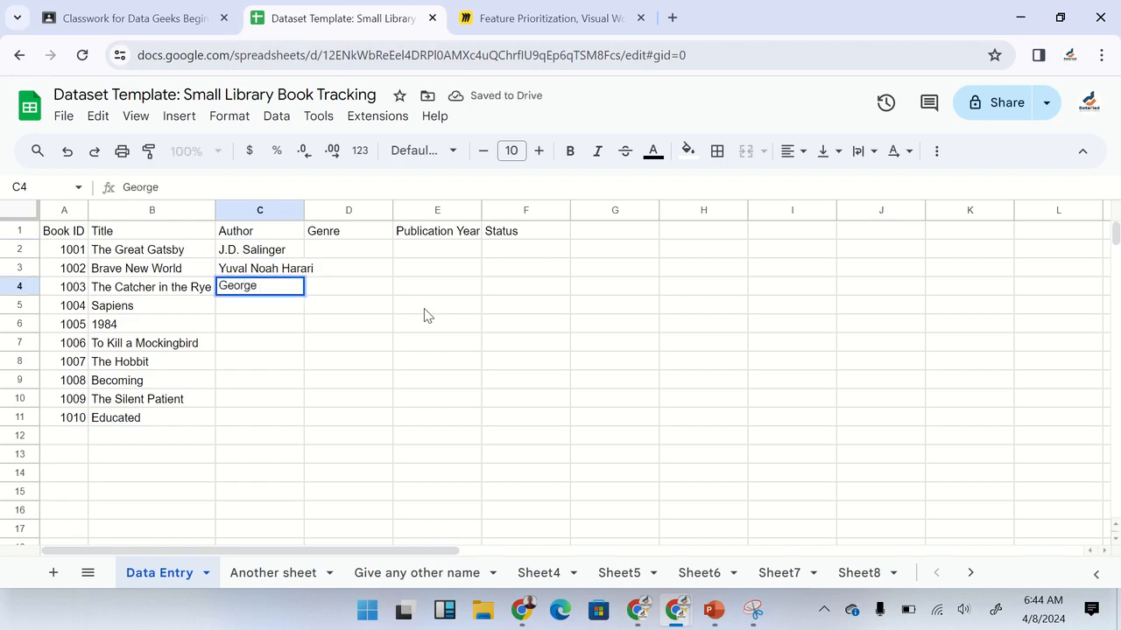
pyautogui.write('Orwell')
pyautogui.press('Return')
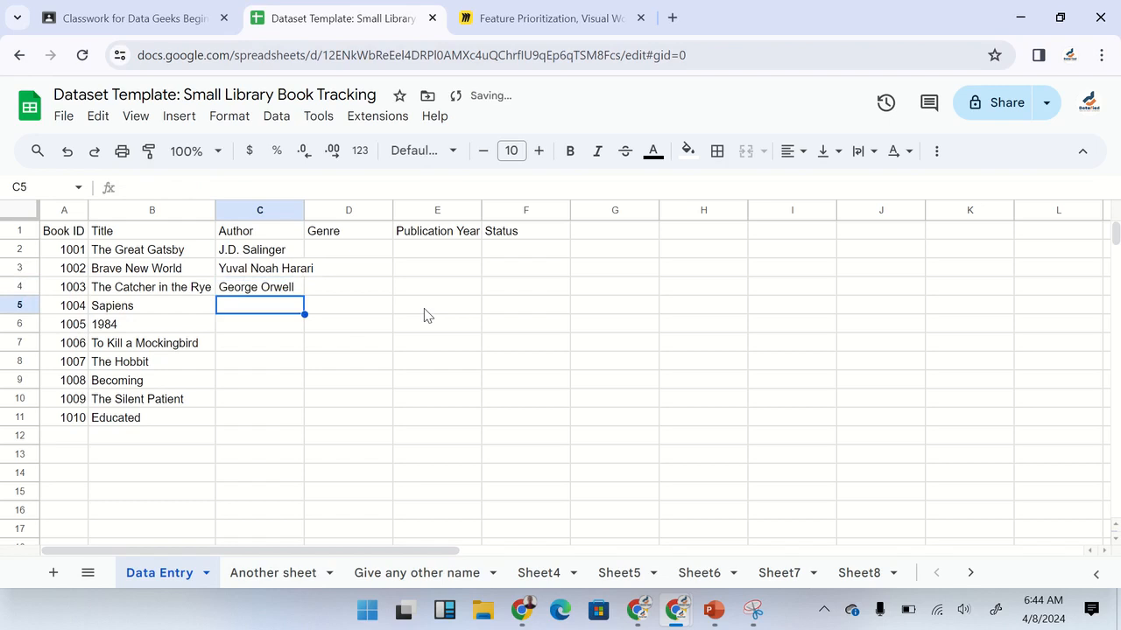
pyautogui.write('Harper Lee')
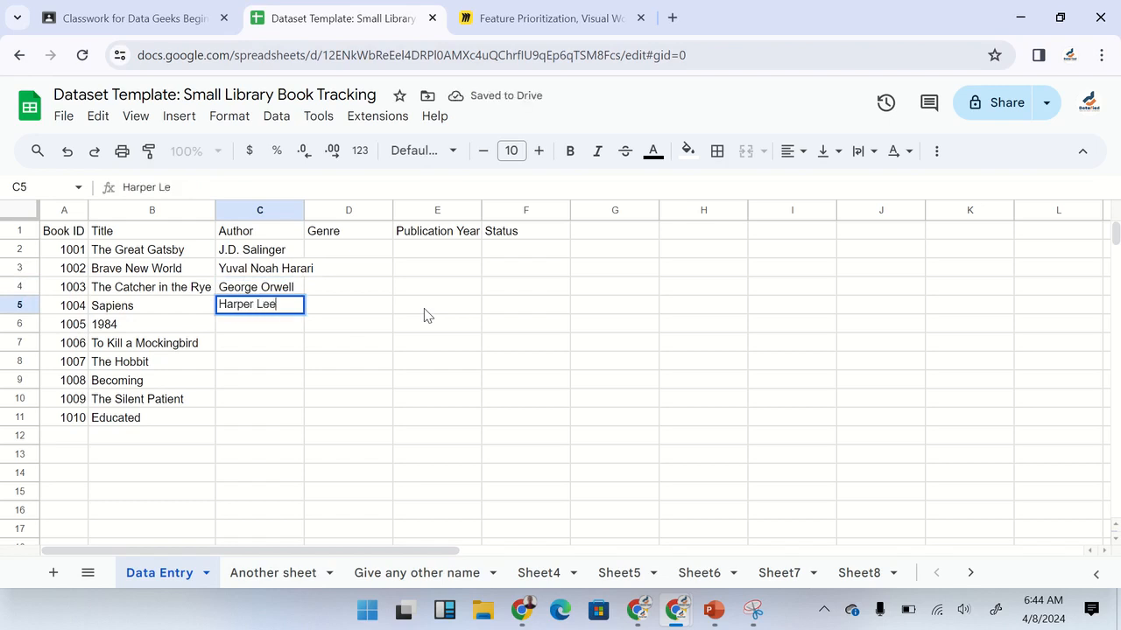
pyautogui.press('Return')
# Step: Enter the authors "J.R.R Tolkein" in C6 and "Michelle Obama" in C7
pyautogui.write('J.R.')
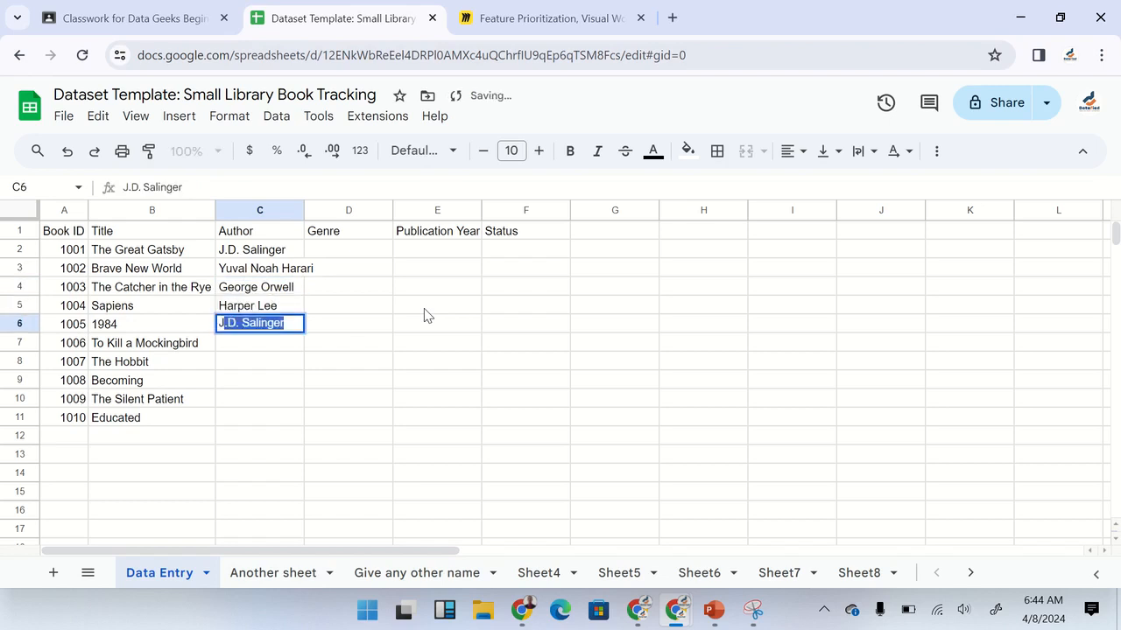
pyautogui.write('R')
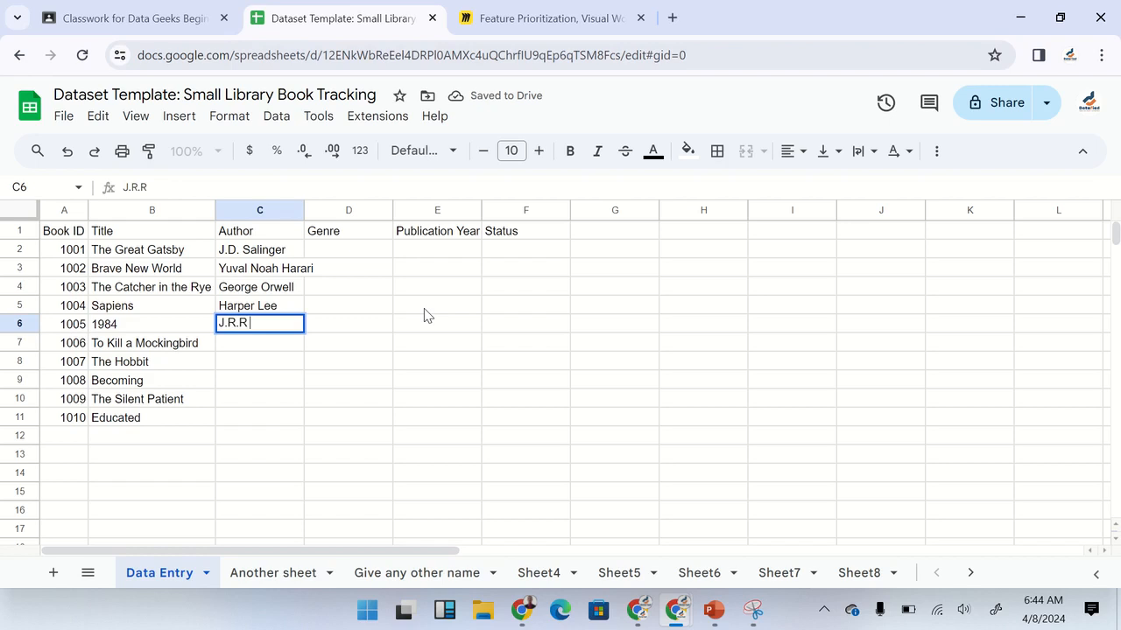
pyautogui.write(' Tolkein')
pyautogui.press('Return')
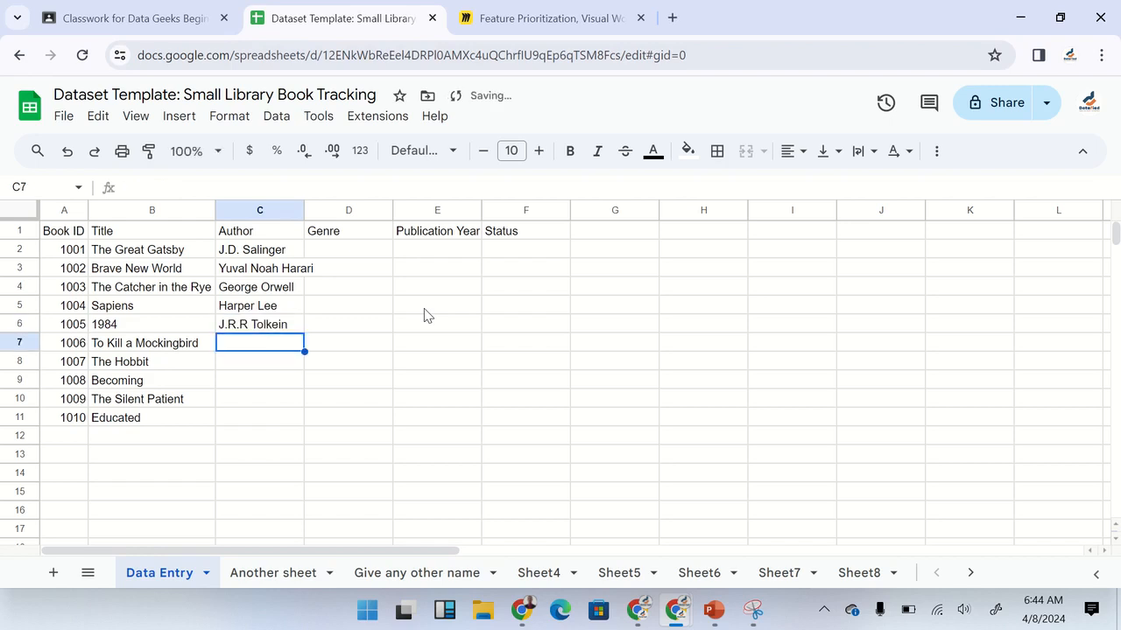
pyautogui.write('Michaell')
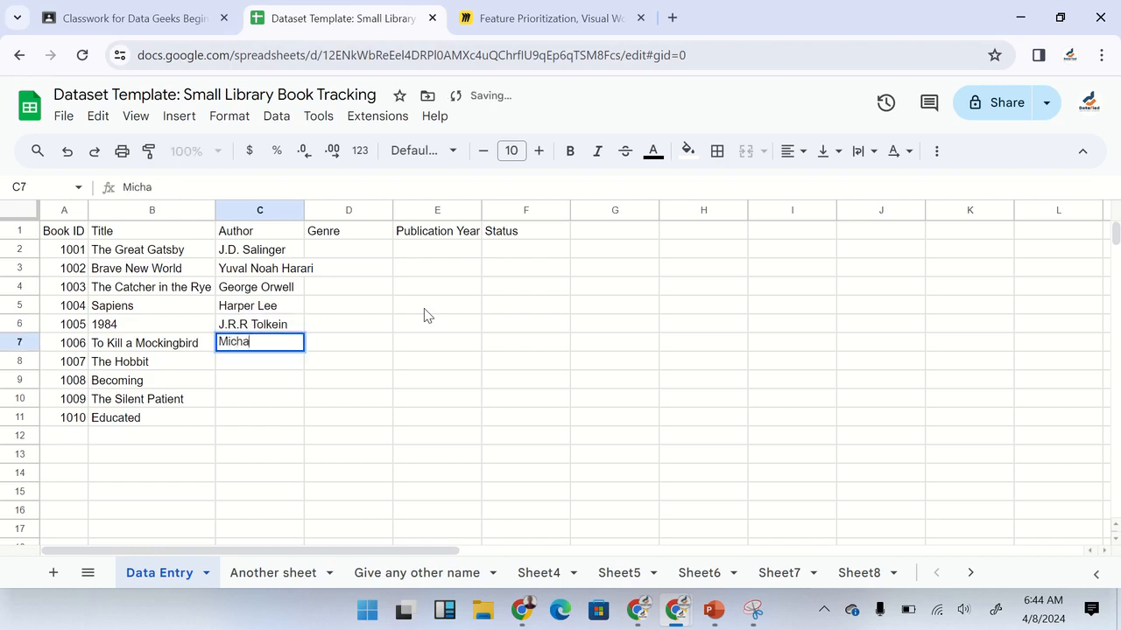
pyautogui.press('BackSpace')
pyautogui.press('BackSpace')
pyautogui.press('BackSpace')
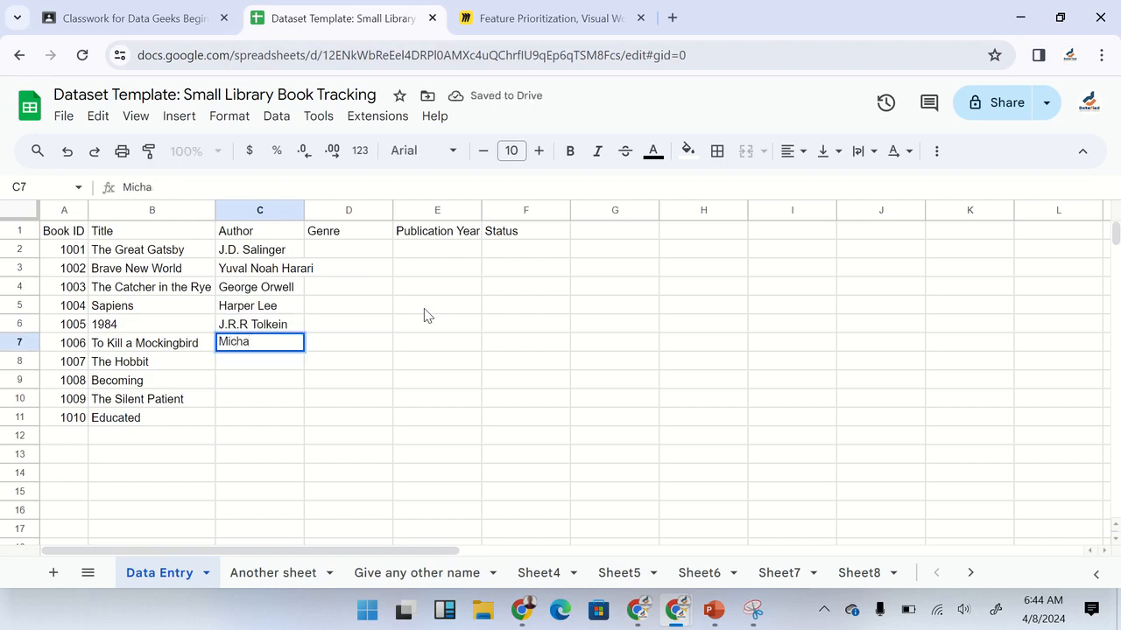
pyautogui.write('lle Obab')
pyautogui.press('BackSpace')
pyautogui.write('ma')
pyautogui.press('Return')
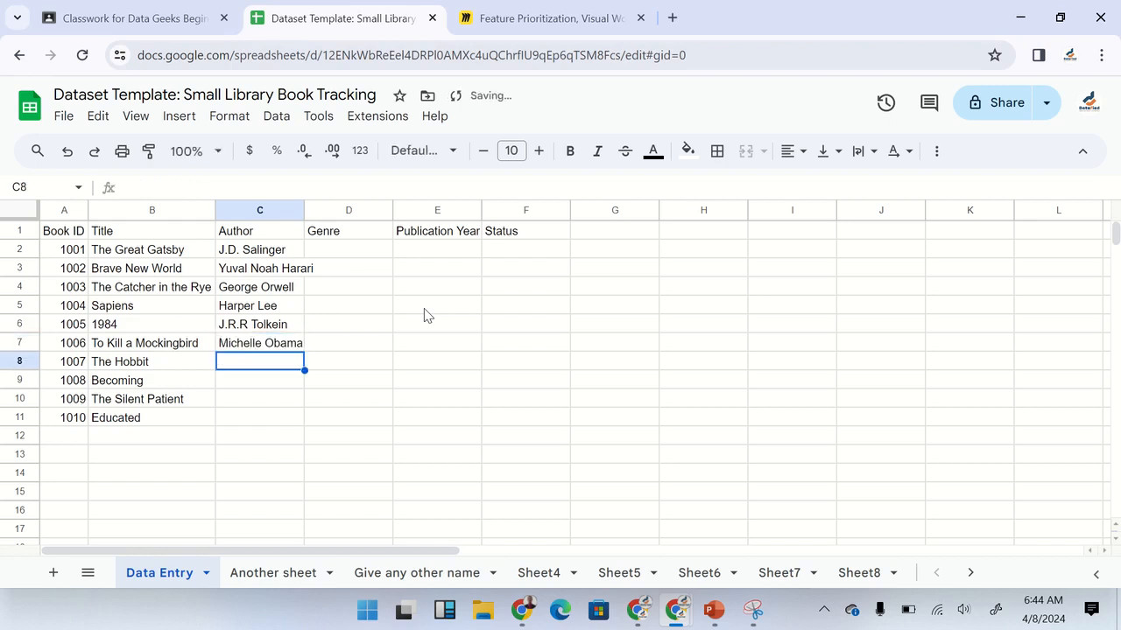
# Step: Enter the author "Alex Michaelides" in C8 for the book The Hobbit
pyautogui.write('Alex')
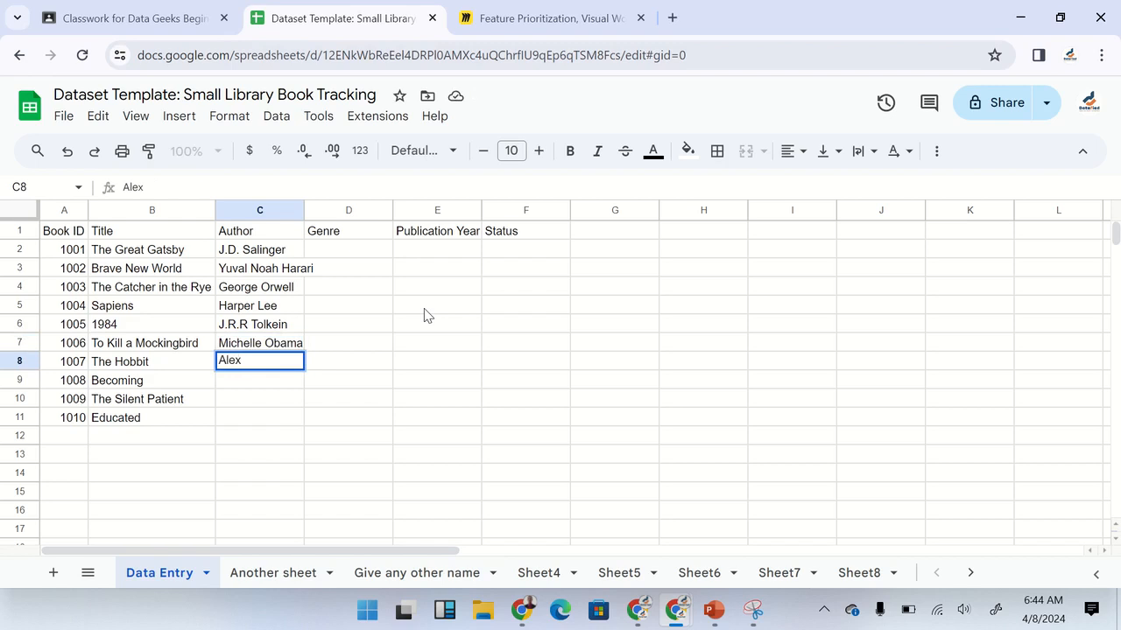
pyautogui.press('BackSpace')
pyautogui.press('BackSpace')
pyautogui.press('BackSpace')
pyautogui.press('BackSpace')
pyautogui.write('Mi')
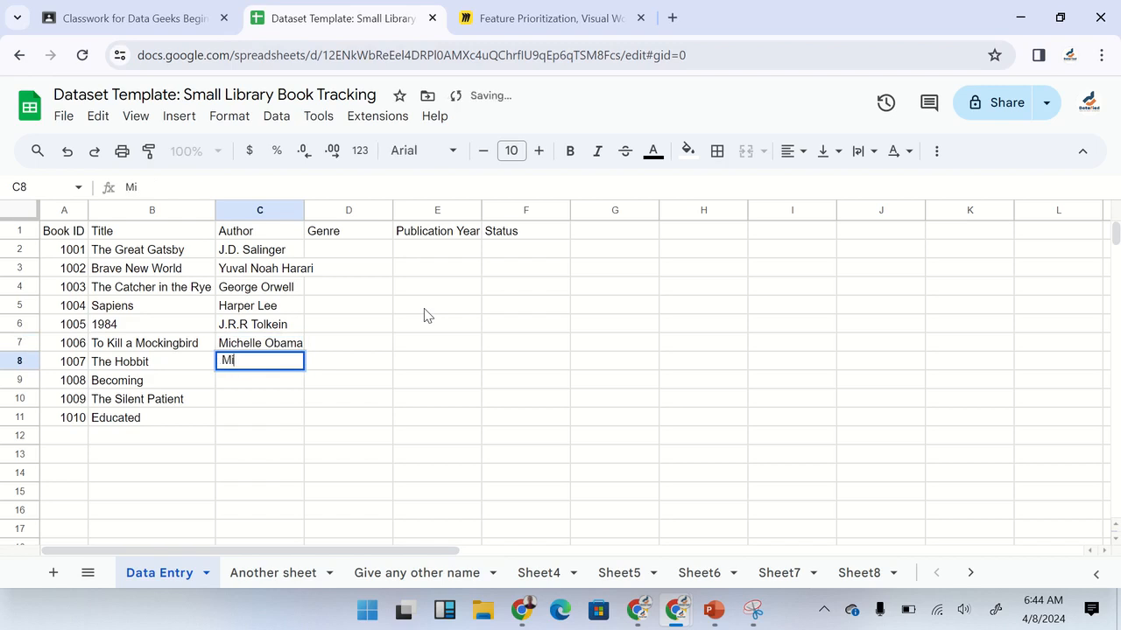
pyautogui.press('BackSpace')
pyautogui.press('BackSpace')
pyautogui.write('Alex ')
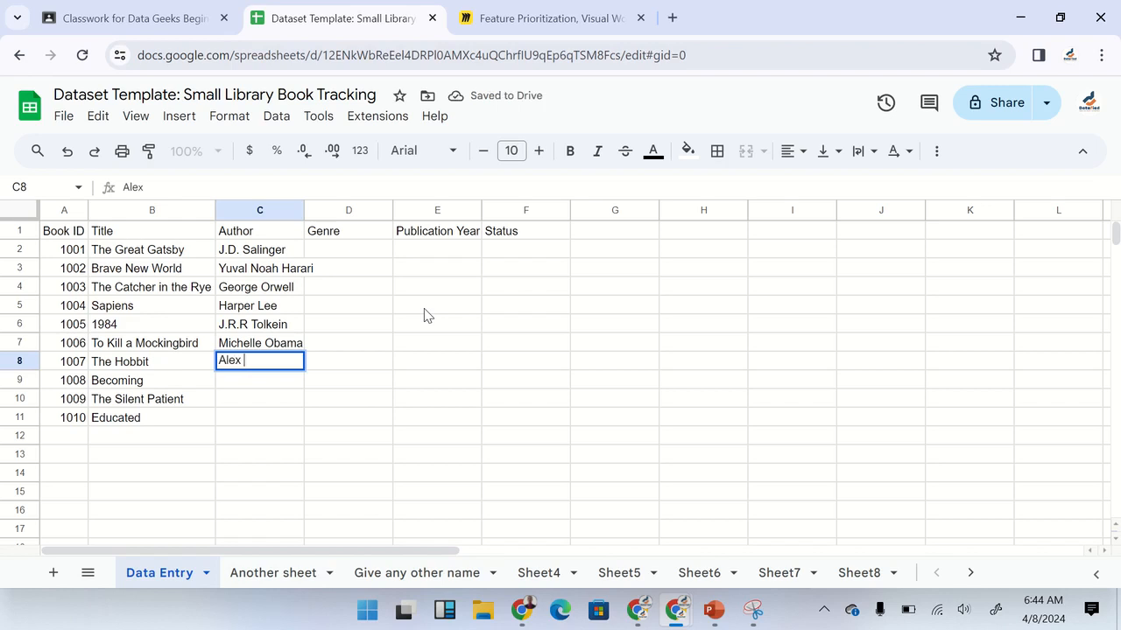
pyautogui.write('Michaelides')
pyautogui.press('Return')
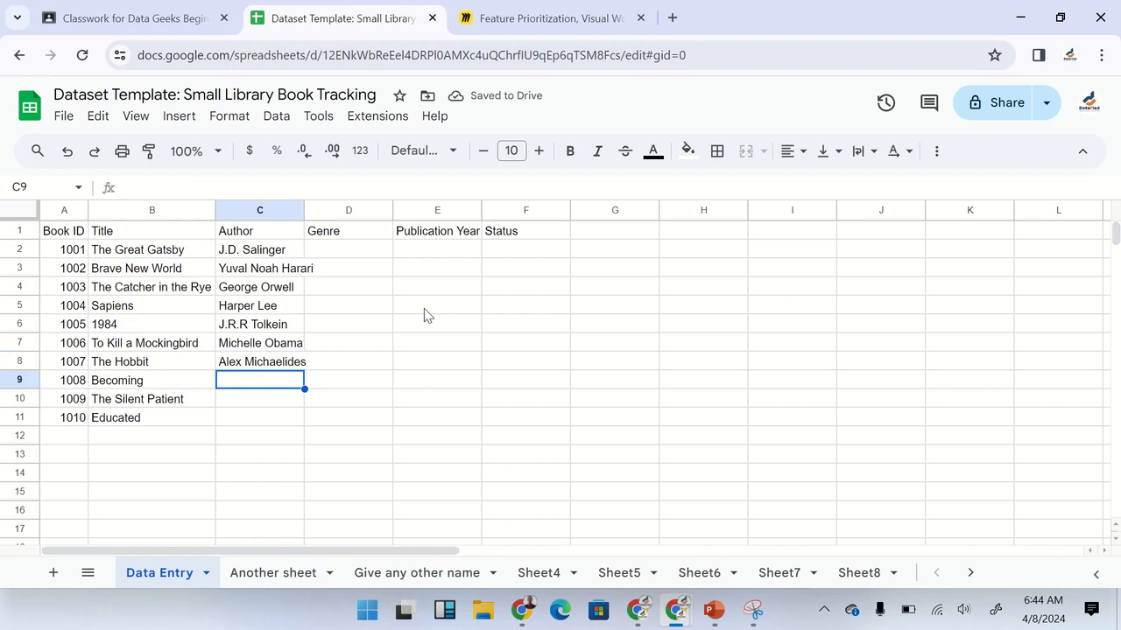
# Step: Enter the authors "Tara Westover" in C9 and "F. Scott" in C10
pyautogui.write('Tara')
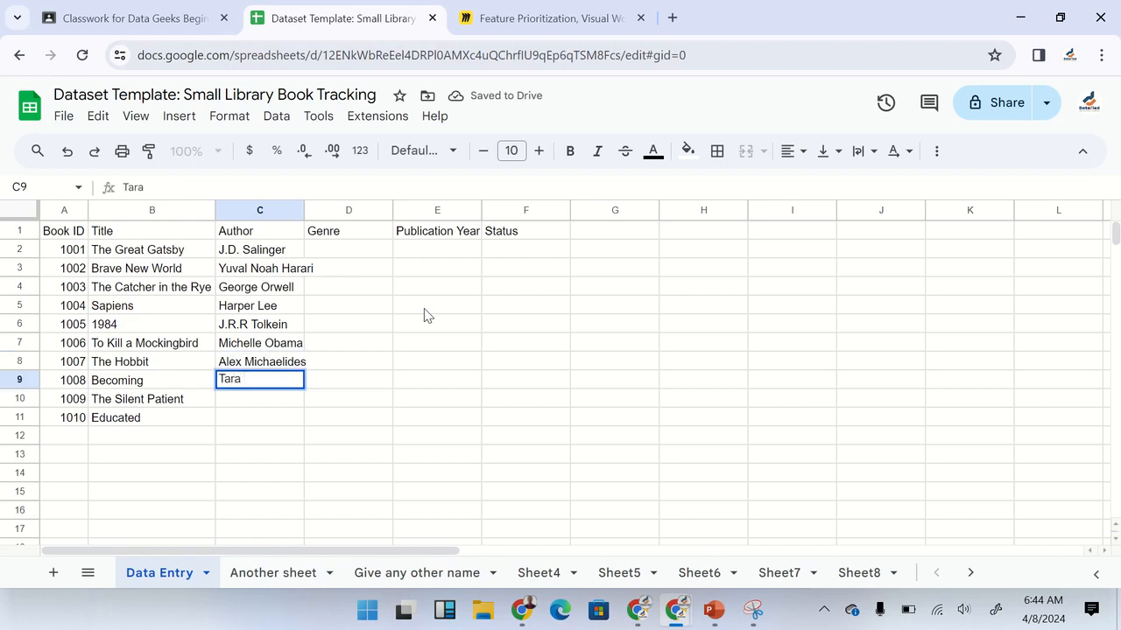
pyautogui.write(' Westove')
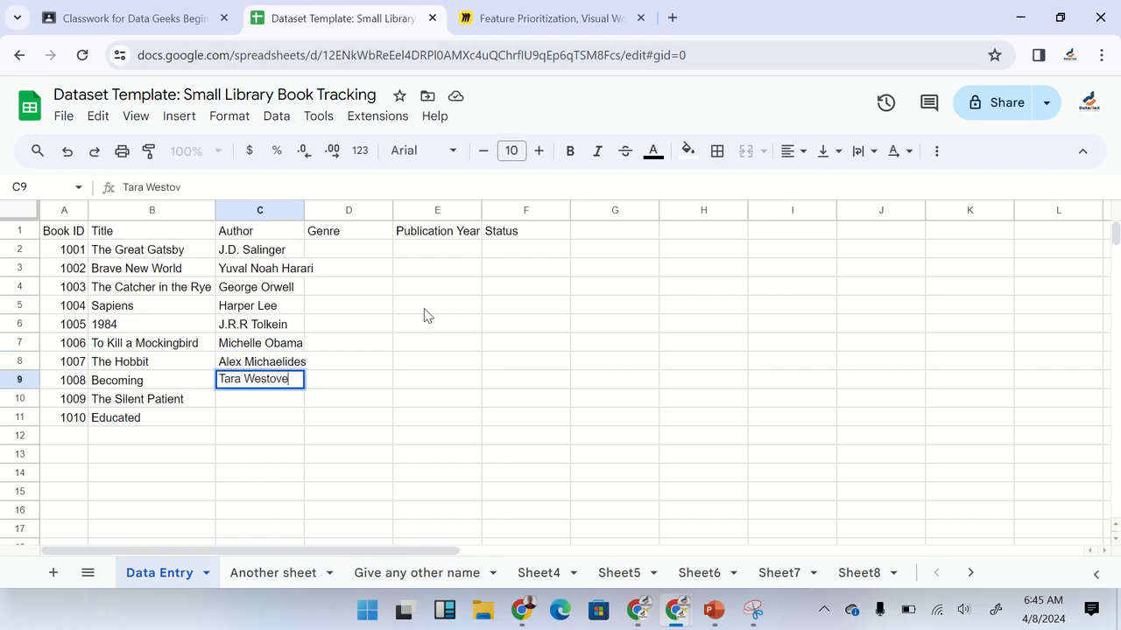
pyautogui.write('r')
pyautogui.press('Return')
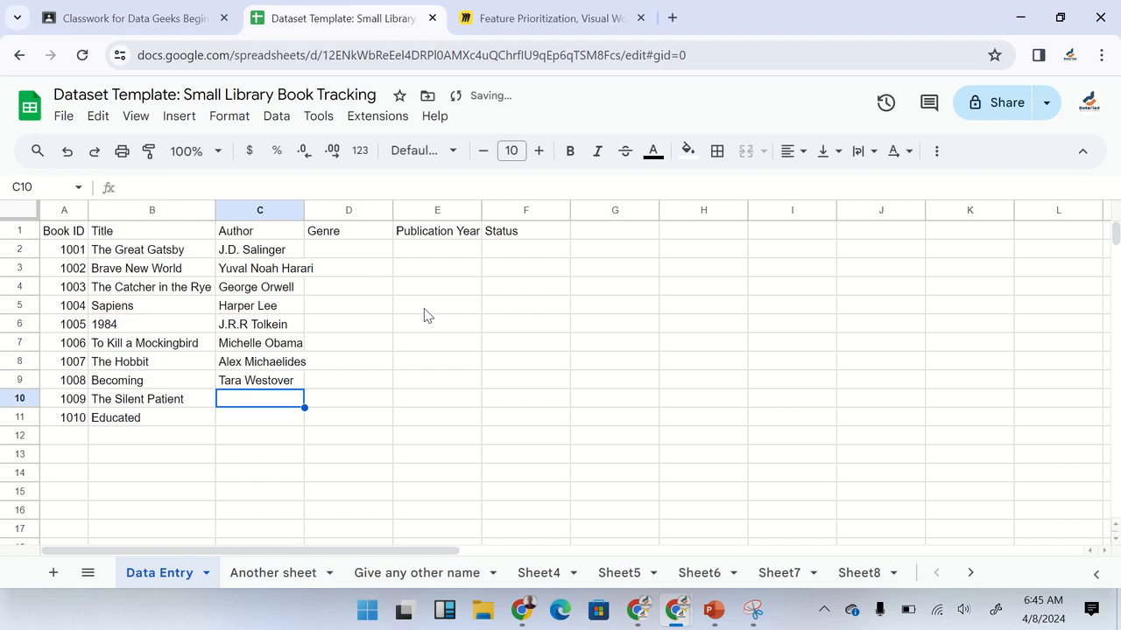
pyautogui.write('F')
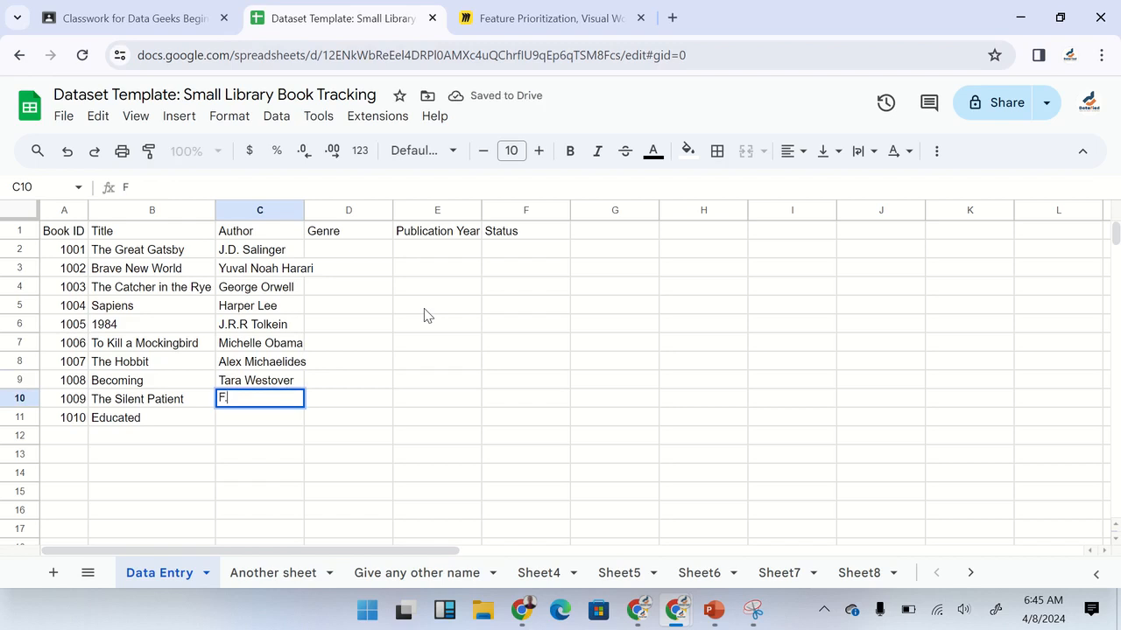
pyautogui.write('. Sco')
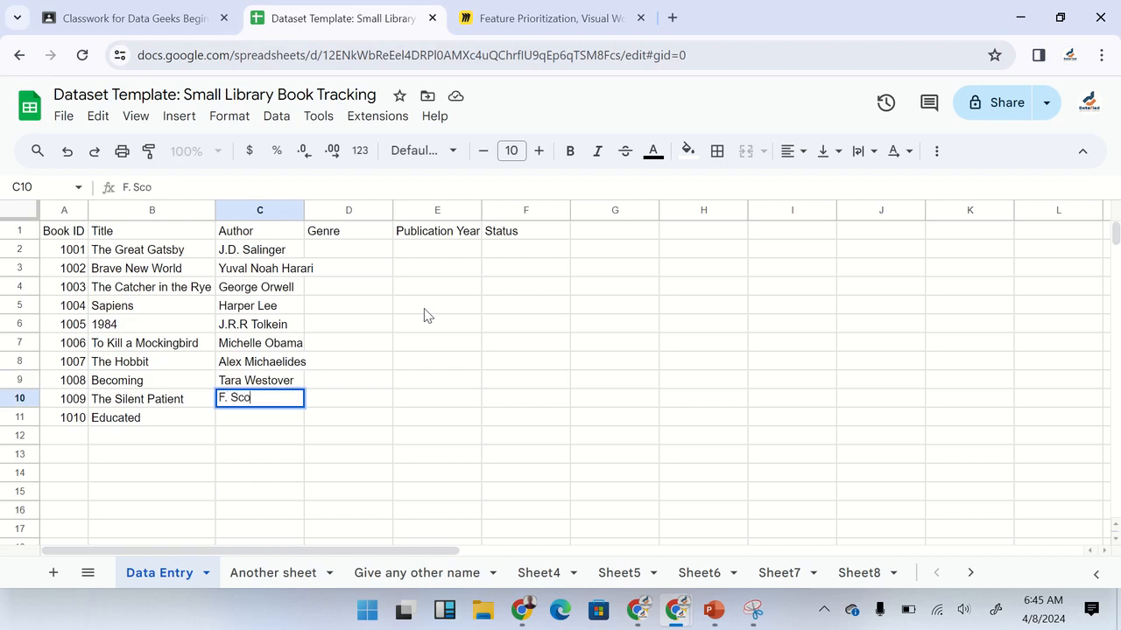
pyautogui.write('tt')
pyautogui.press('Return')
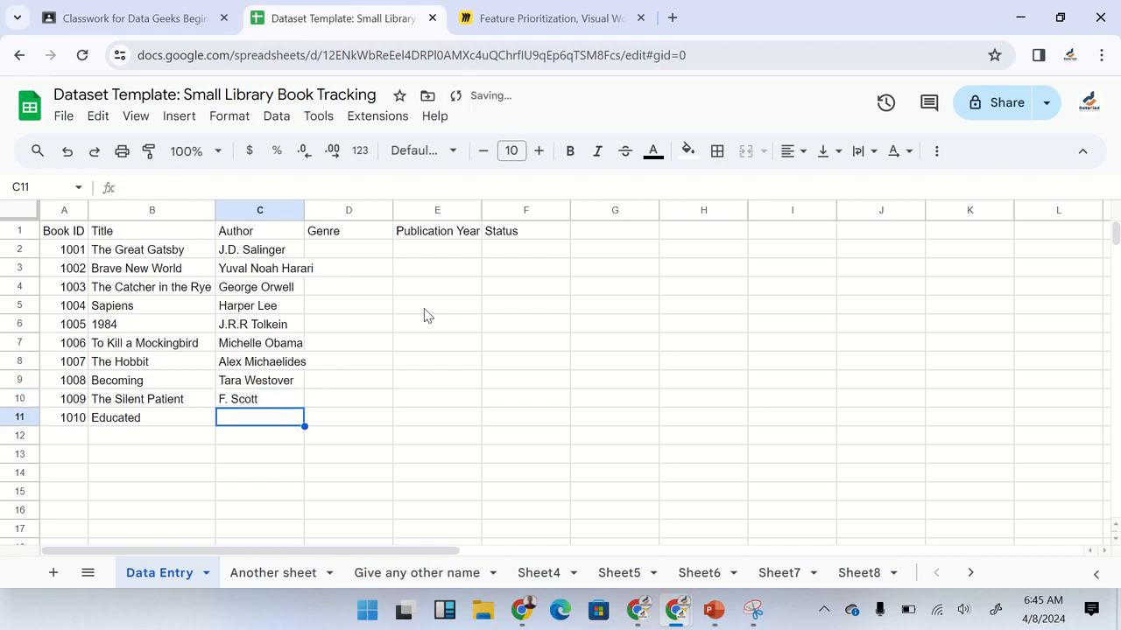
# Step: Enter the author "Aldous Huxley" in C11 and fit column C's width to the author names
pyautogui.write('Aldous')
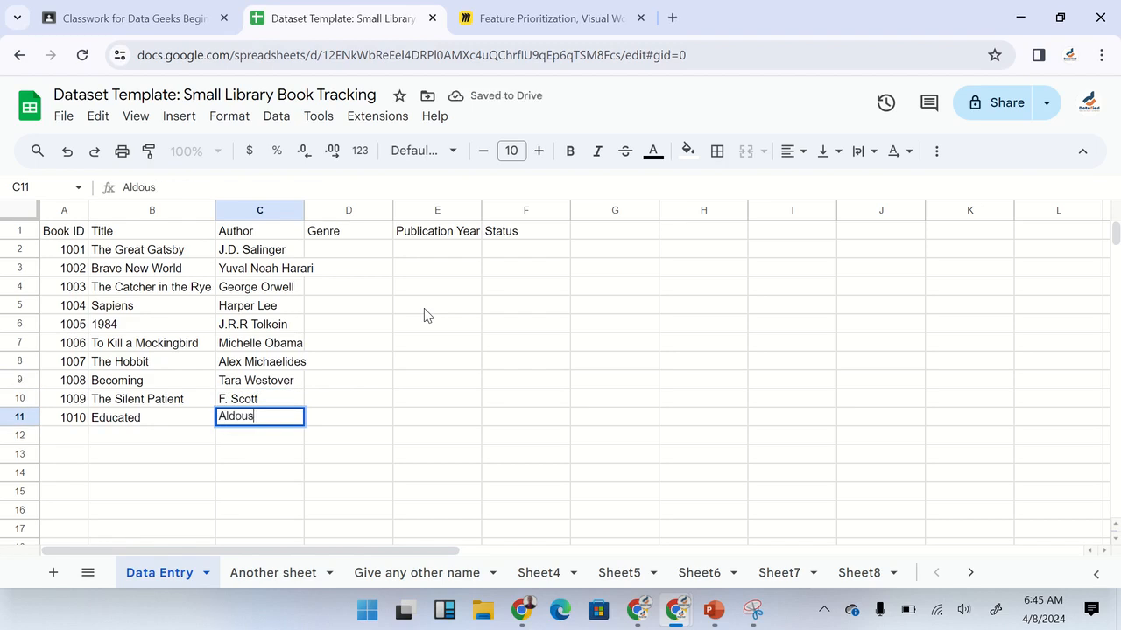
pyautogui.write(' Huxley')
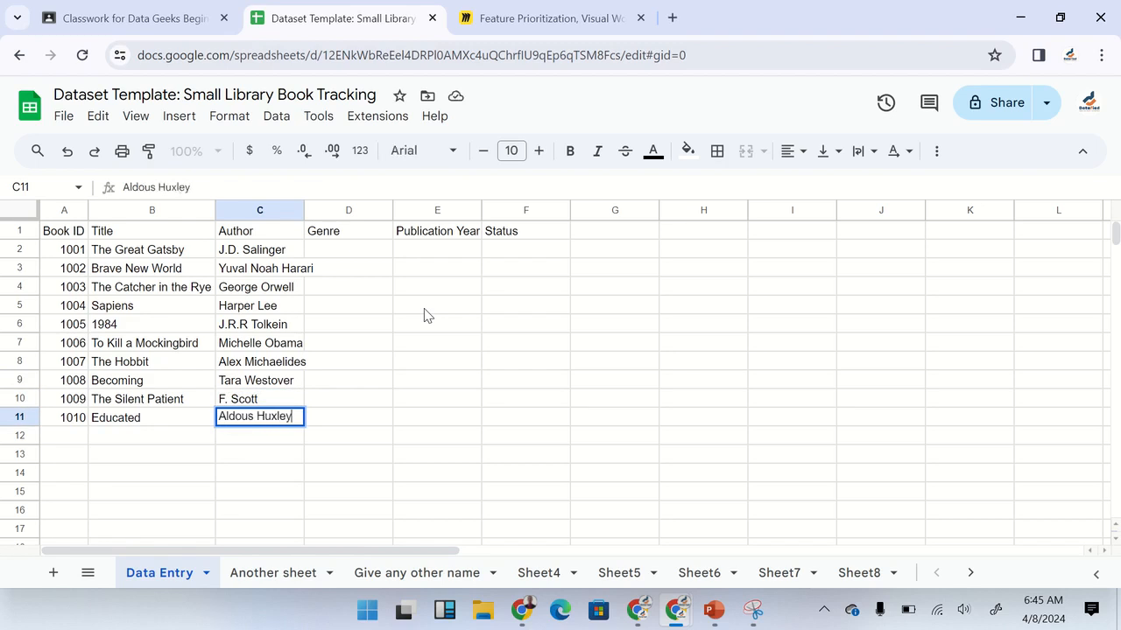
pyautogui.press('Return')
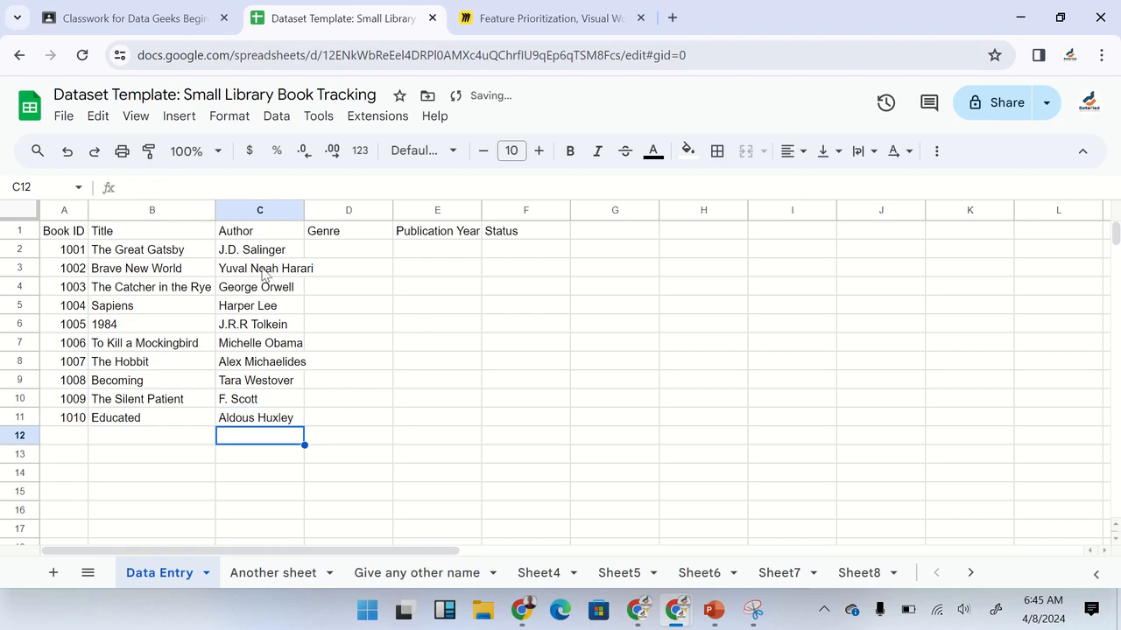
pyautogui.doubleClick(304, 210)
# Step: Enter the genres "Fiction" in D2 and "Science Fiction" in D3
pyautogui.click(378, 256)
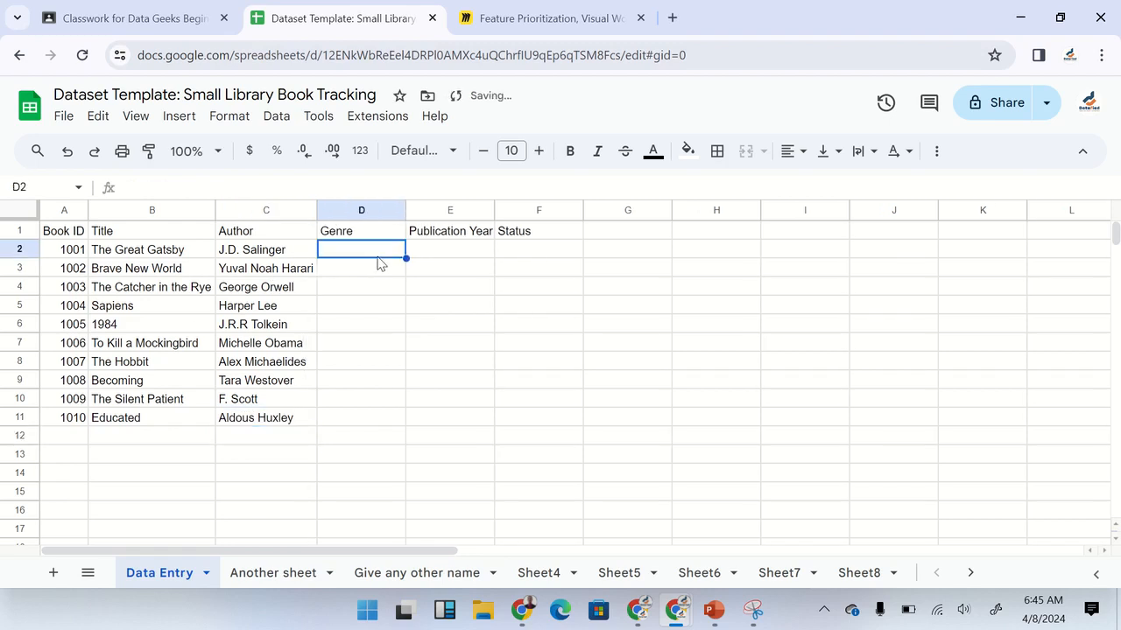
pyautogui.write('Fiction')
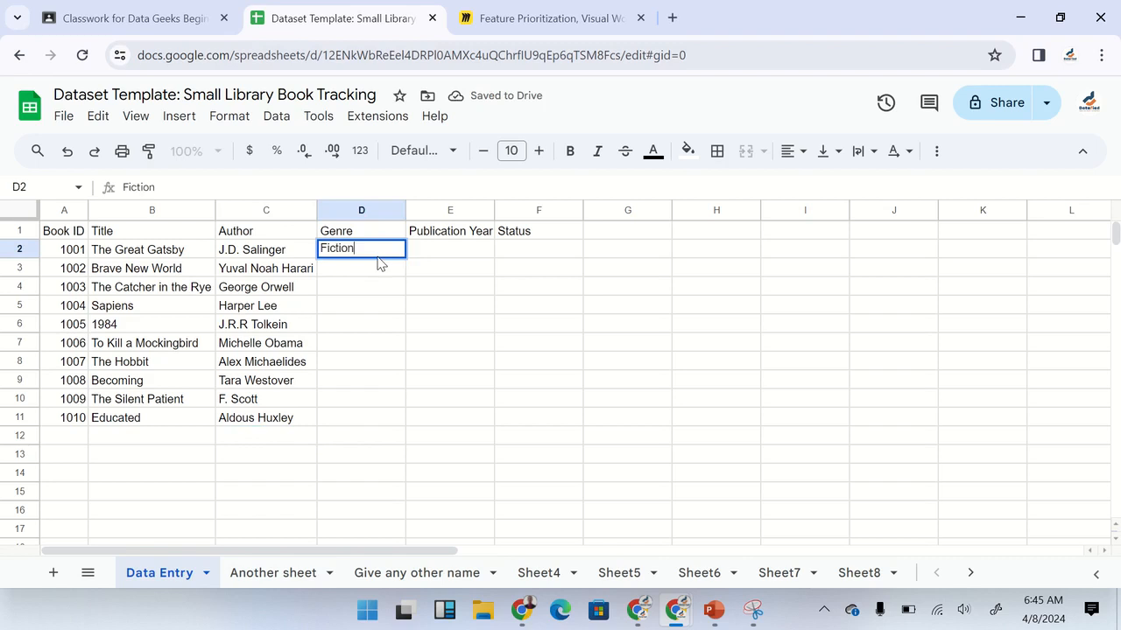
pyautogui.press('Return')
pyautogui.write('Sci')
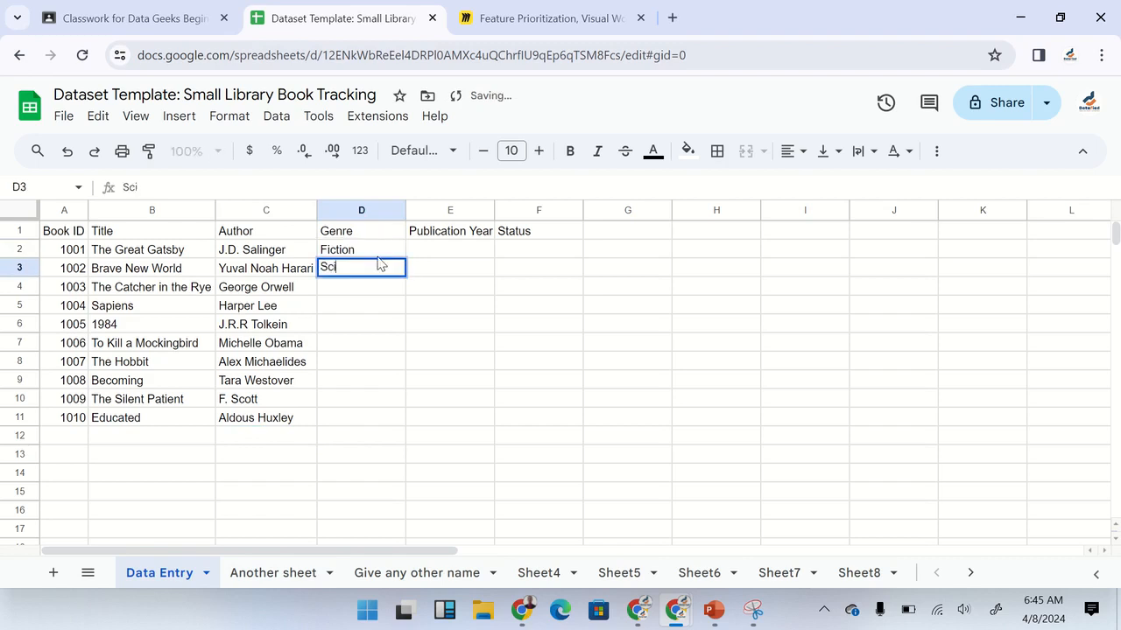
pyautogui.write('ence Fiction')
pyautogui.press('Return')
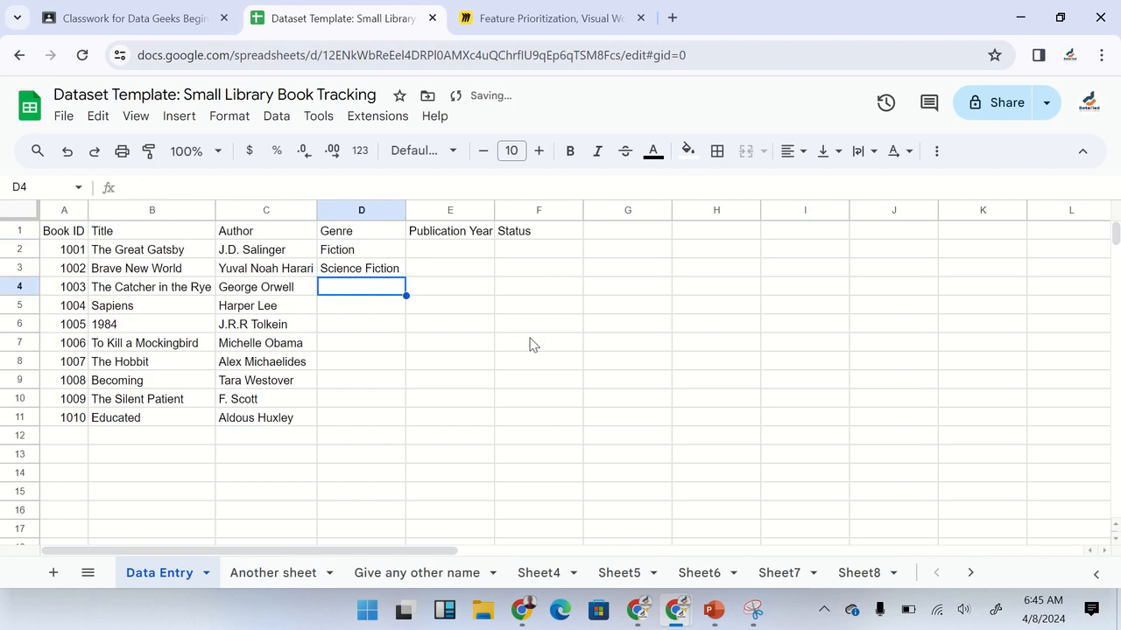
# Step: Enter the genres "Fiction" in D4, "Non-Fiction" in D5 and "Science Fiction" in D6
pyautogui.write('Fiction')
pyautogui.press('Return')
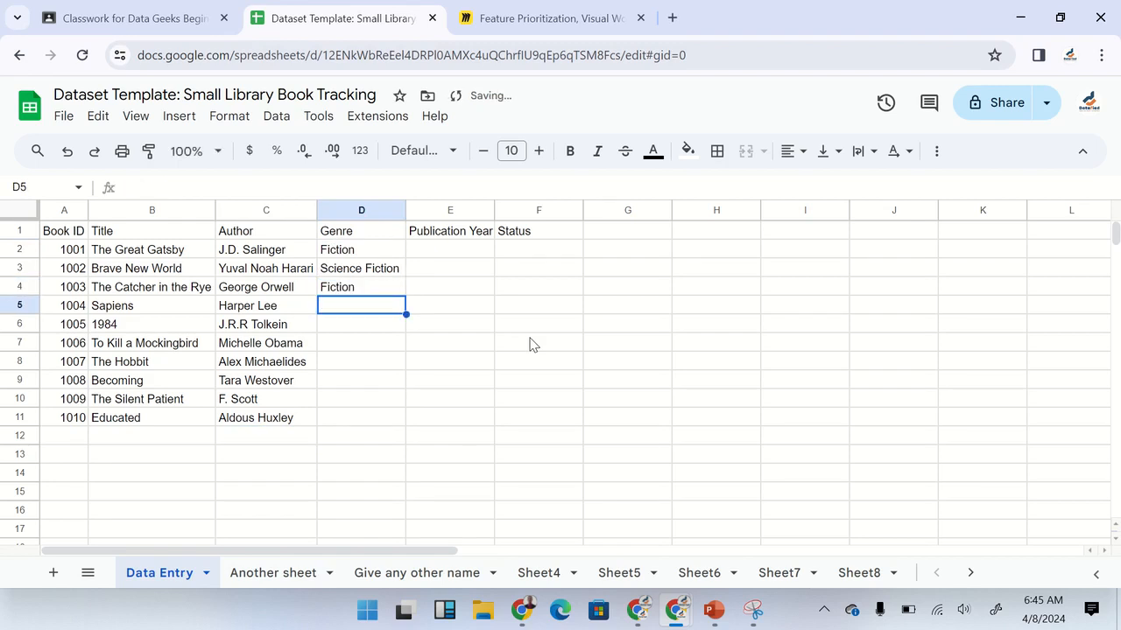
pyautogui.write('Non-F')
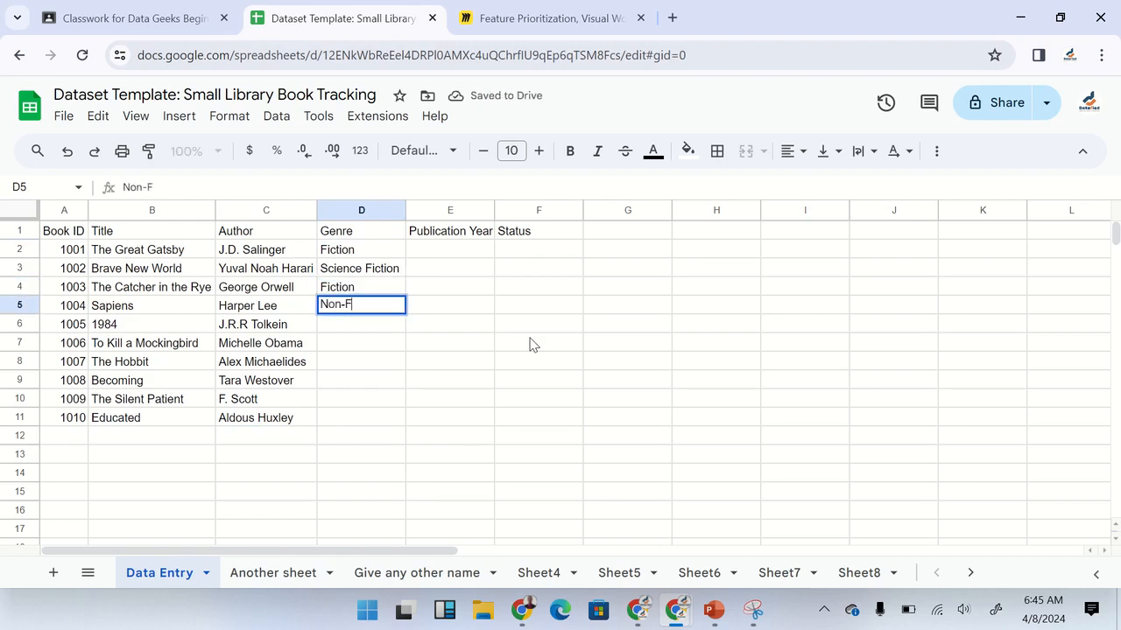
pyautogui.write('iction')
pyautogui.press('Return')
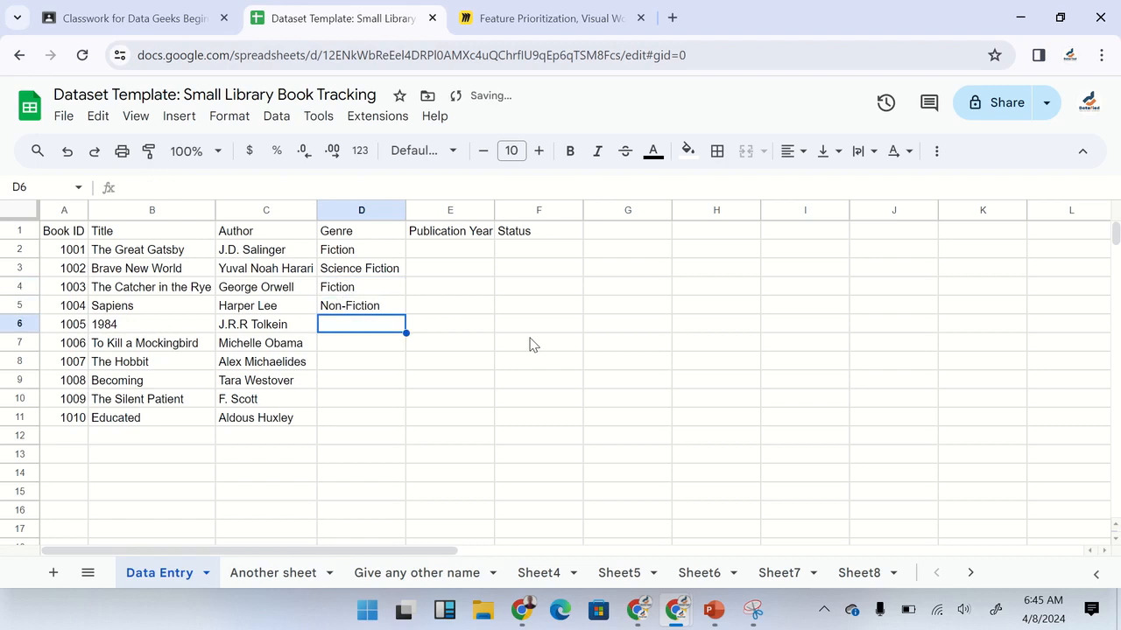
pyautogui.write('Sci')
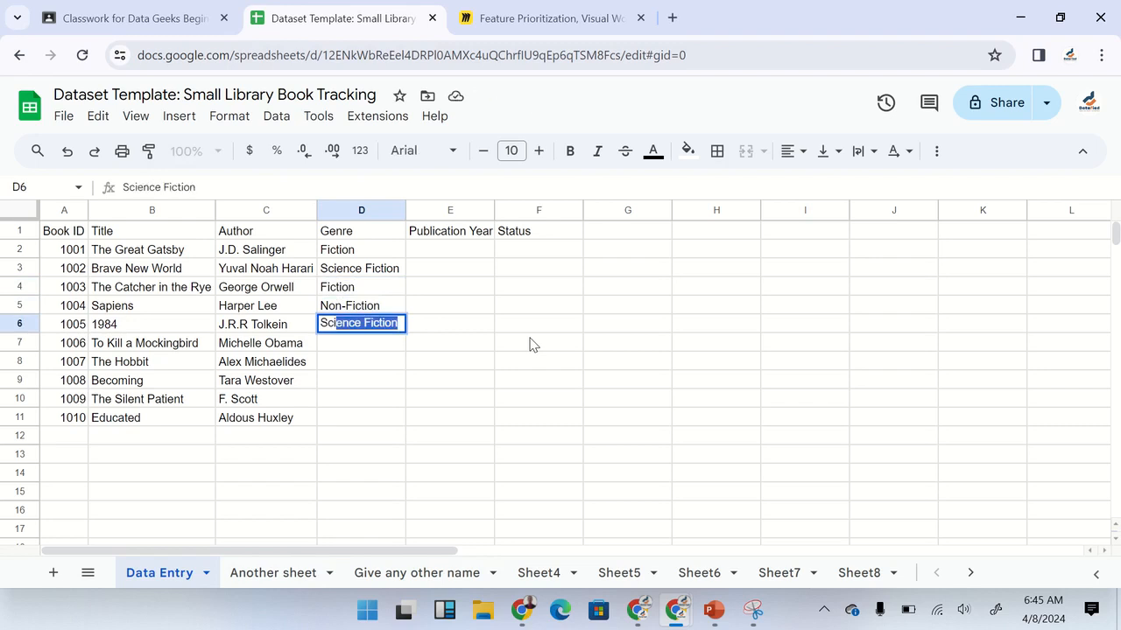
pyautogui.press('Return')
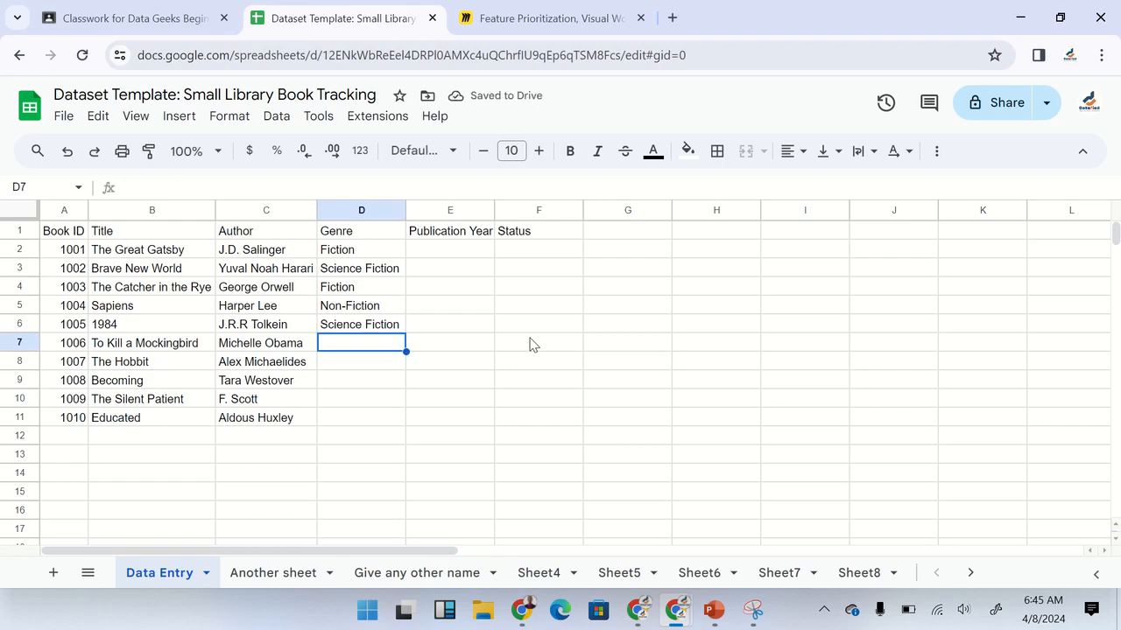
# Step: Enter the genres "Ficition" in D7 and "Fantasy" in D8
pyautogui.write('Ficition')
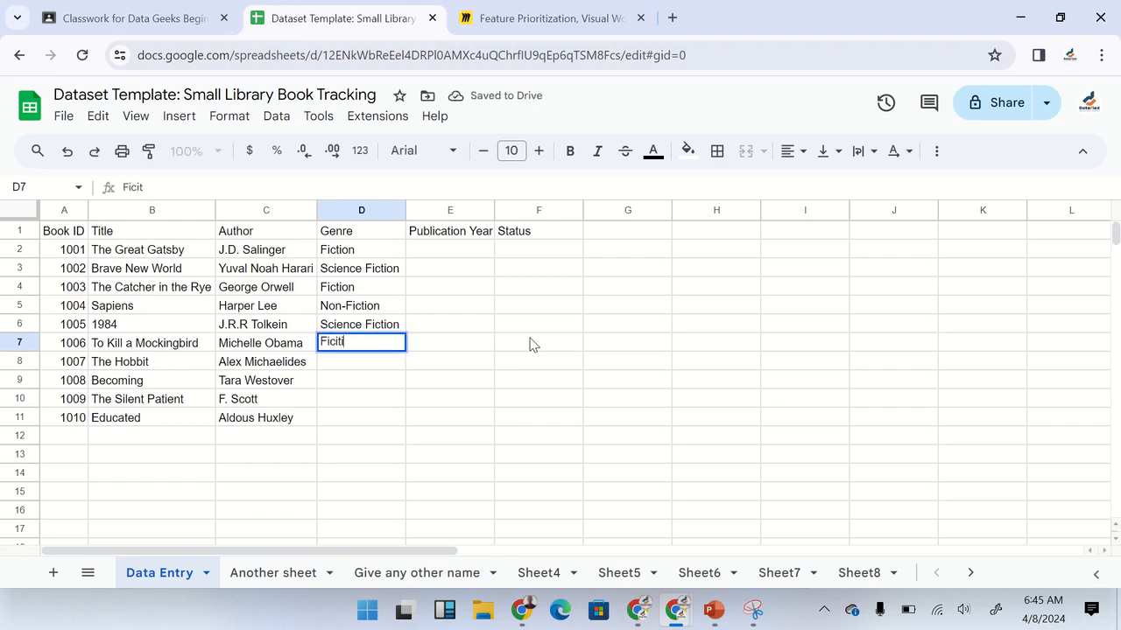
pyautogui.press('Return')
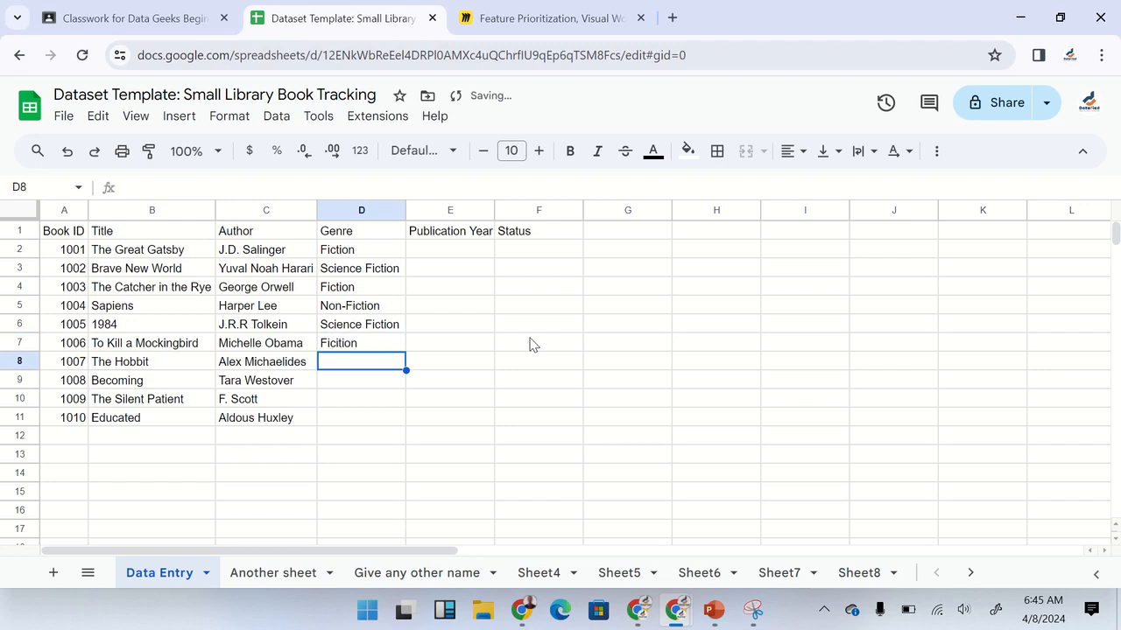
pyautogui.write('Gfan')
pyautogui.press('BackSpace')
pyautogui.press('BackSpace')
pyautogui.press('BackSpace')
pyautogui.press('BackSpace')
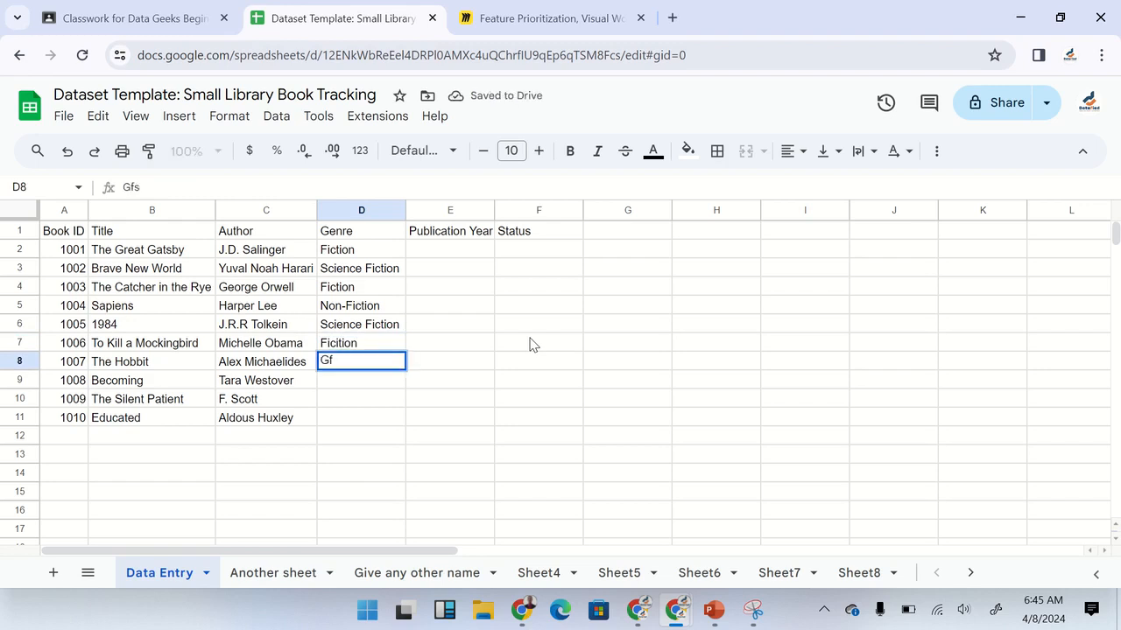
pyautogui.write('Fanta')
pyautogui.write('sy')
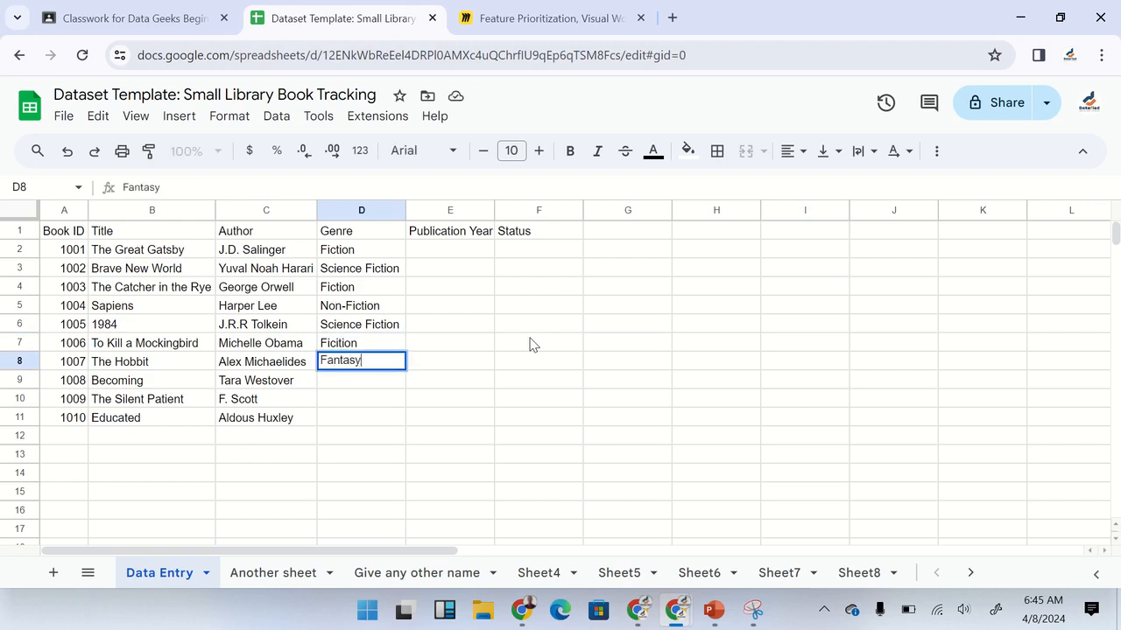
pyautogui.press('Return')
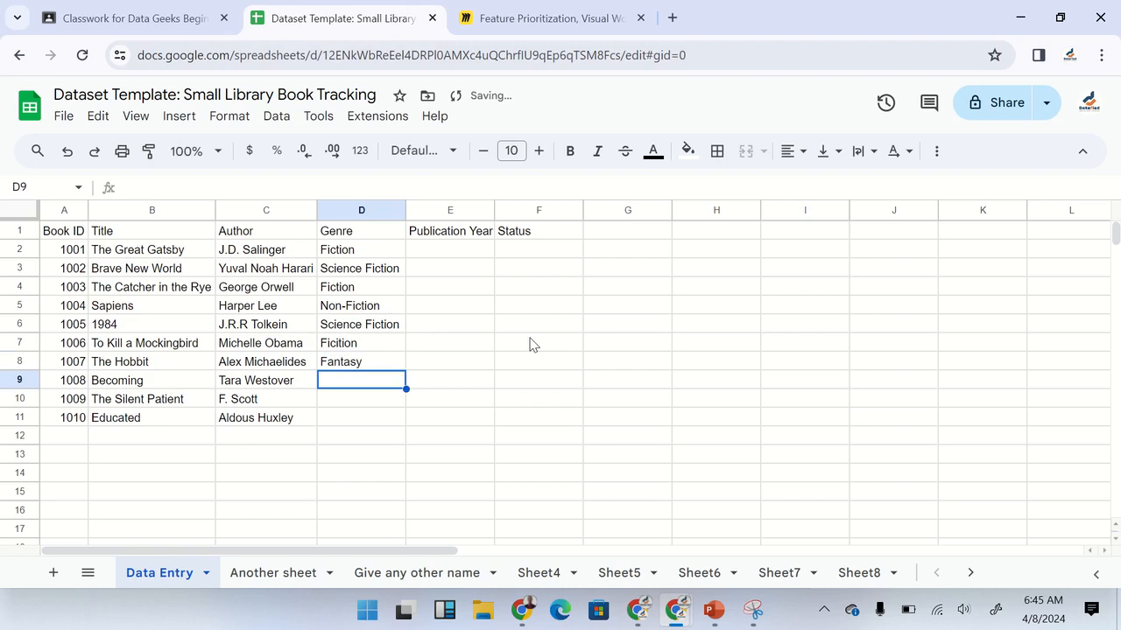
# Step: Enter the genres "Biography" in D9 and "Thriller" in D10
pyautogui.write('Biographty')
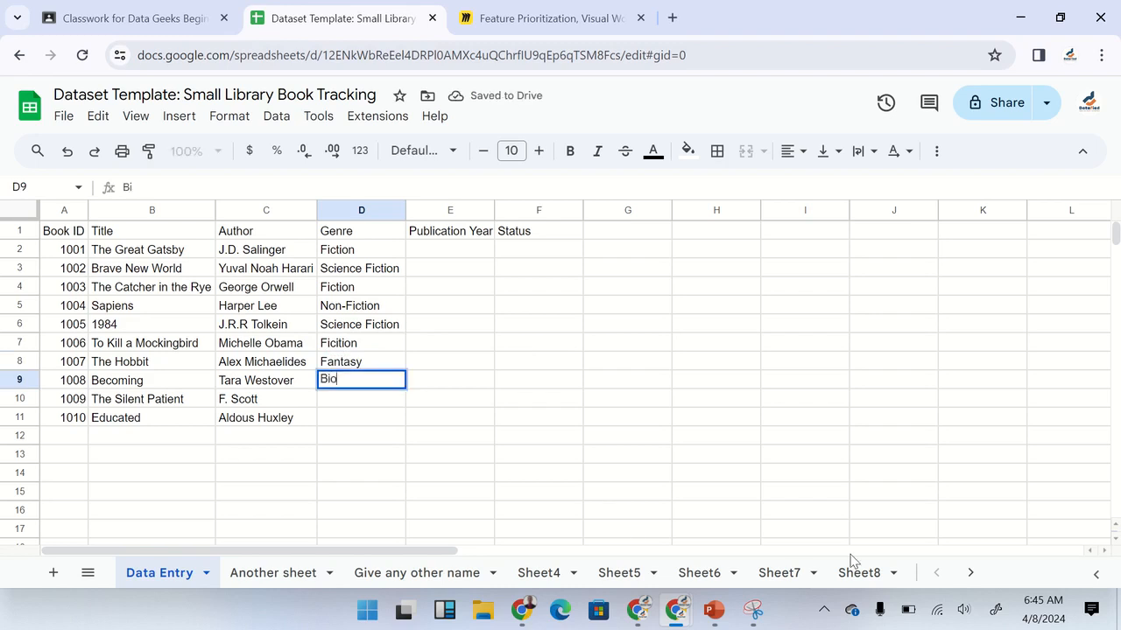
pyautogui.press('BackSpace')
pyautogui.press('BackSpace')
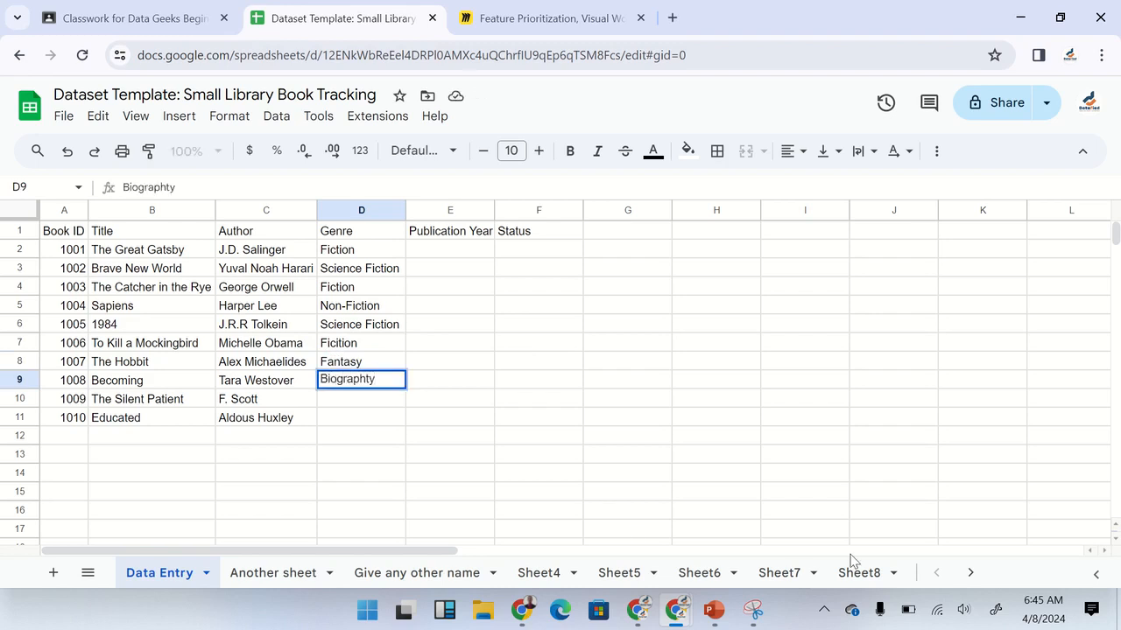
pyautogui.write('y')
pyautogui.press('Return')
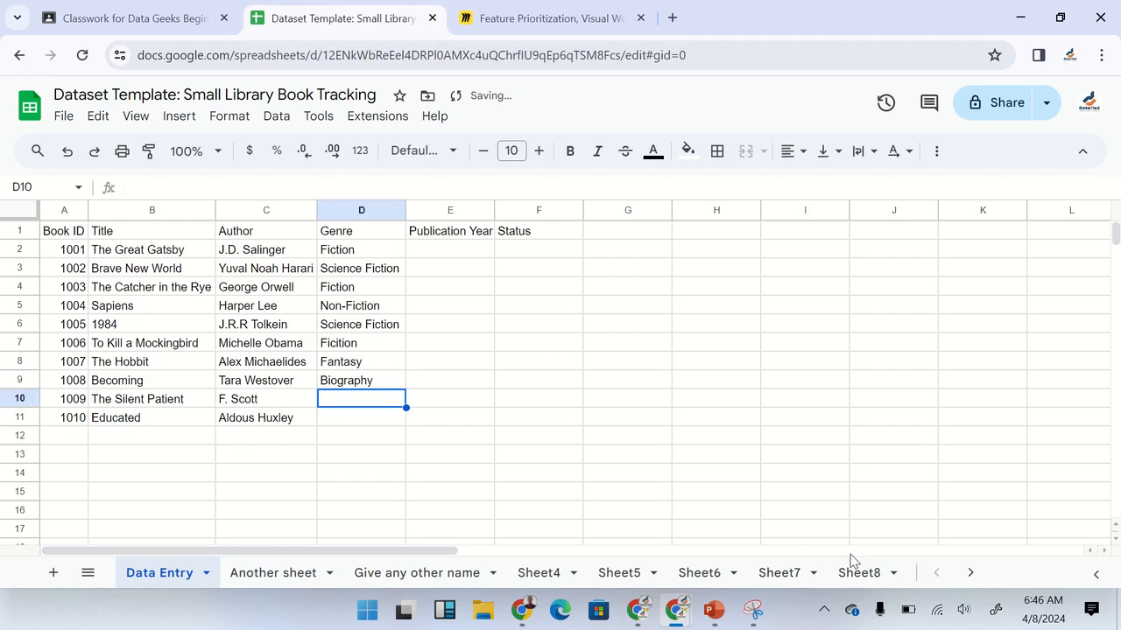
pyautogui.write('Thriller')
pyautogui.press('Return')
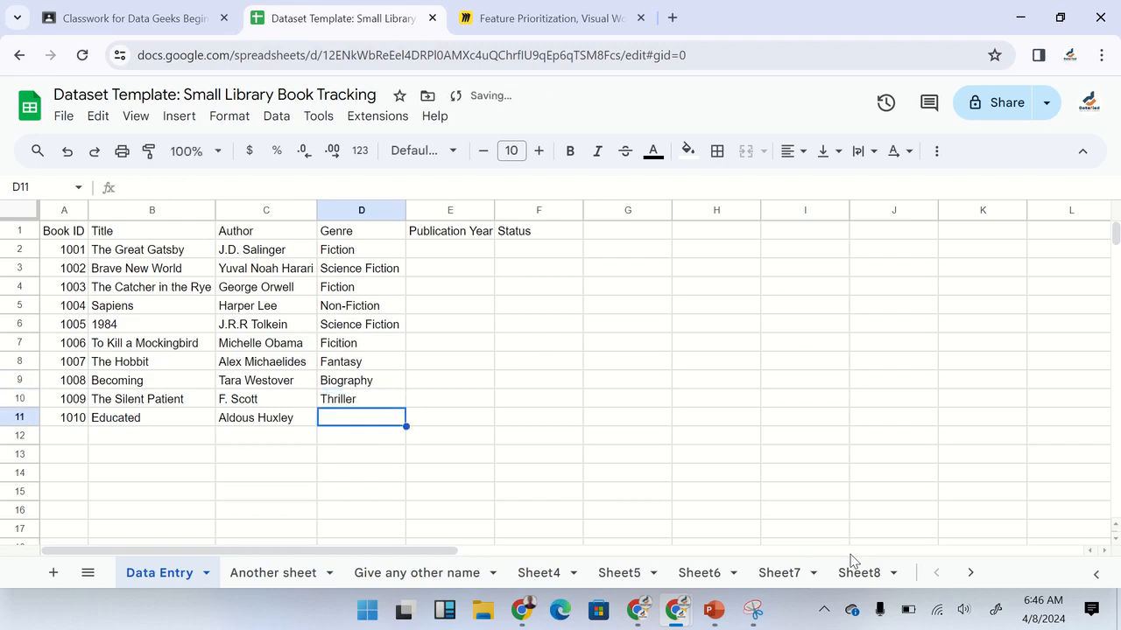
# Step: Enter the genre "Memoir" in D11 for the book "Educated"
pyautogui.write('Mem')
pyautogui.press('BackSpace')
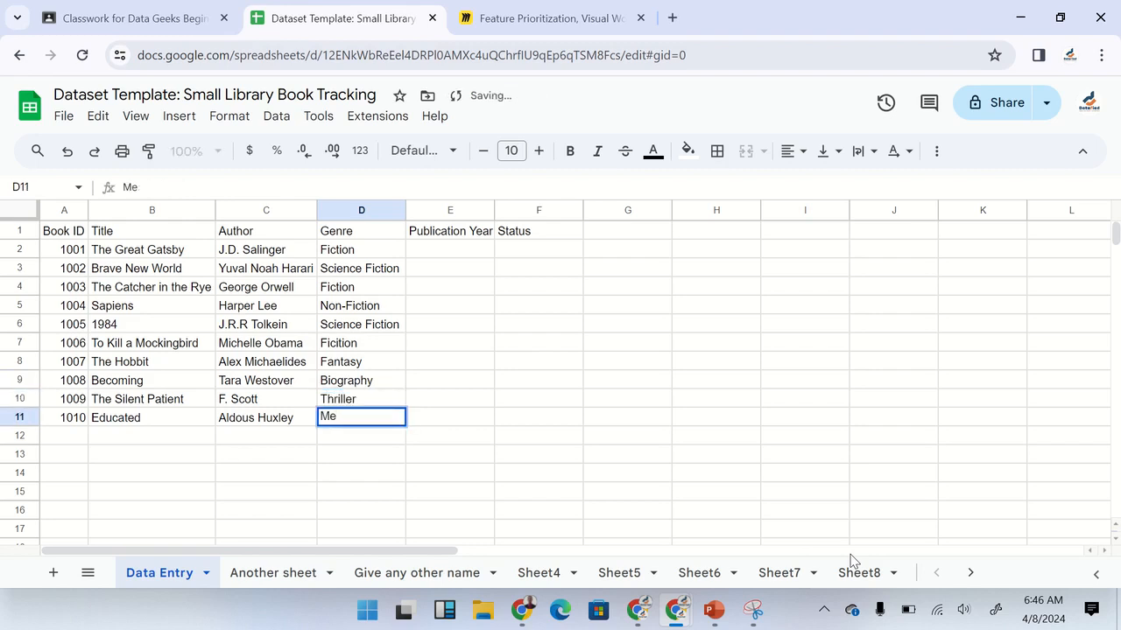
pyautogui.write('moir')
pyautogui.press('Up')
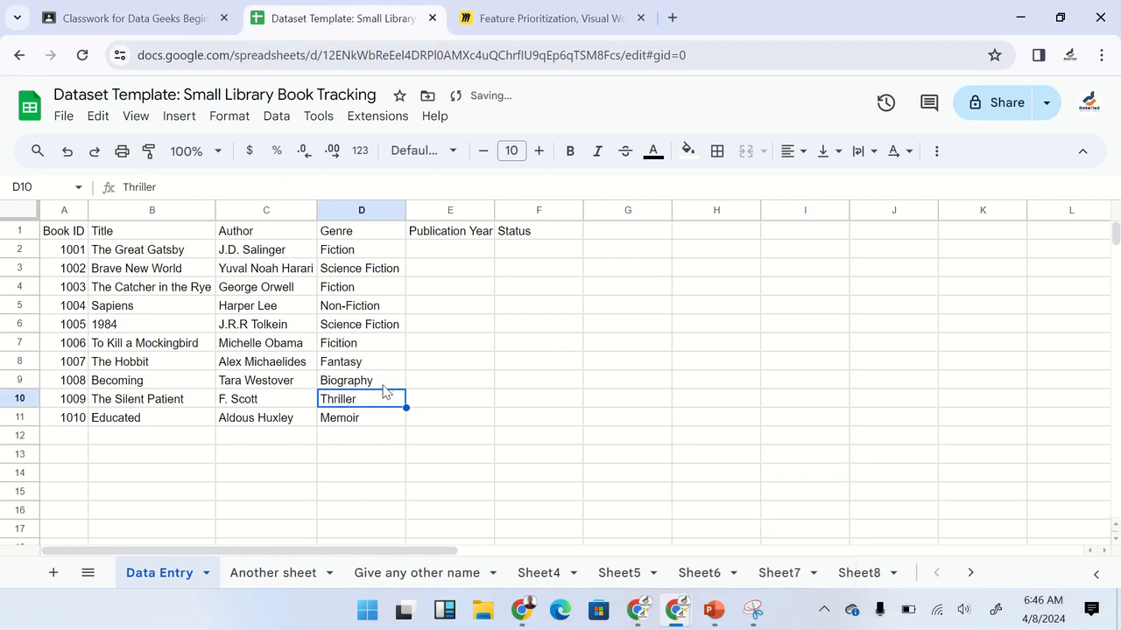
# Step: Enter the publication years 1925 in E2, 1932 in E3 and 1951 in E4
pyautogui.click(452, 254)
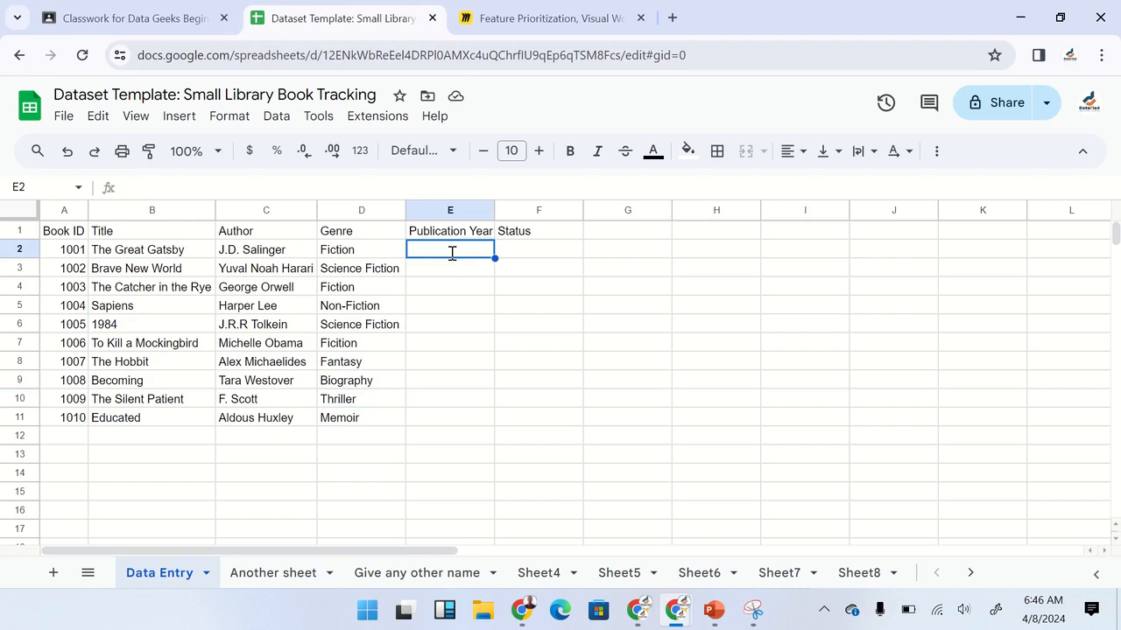
pyautogui.write('1925')
pyautogui.press('Return')
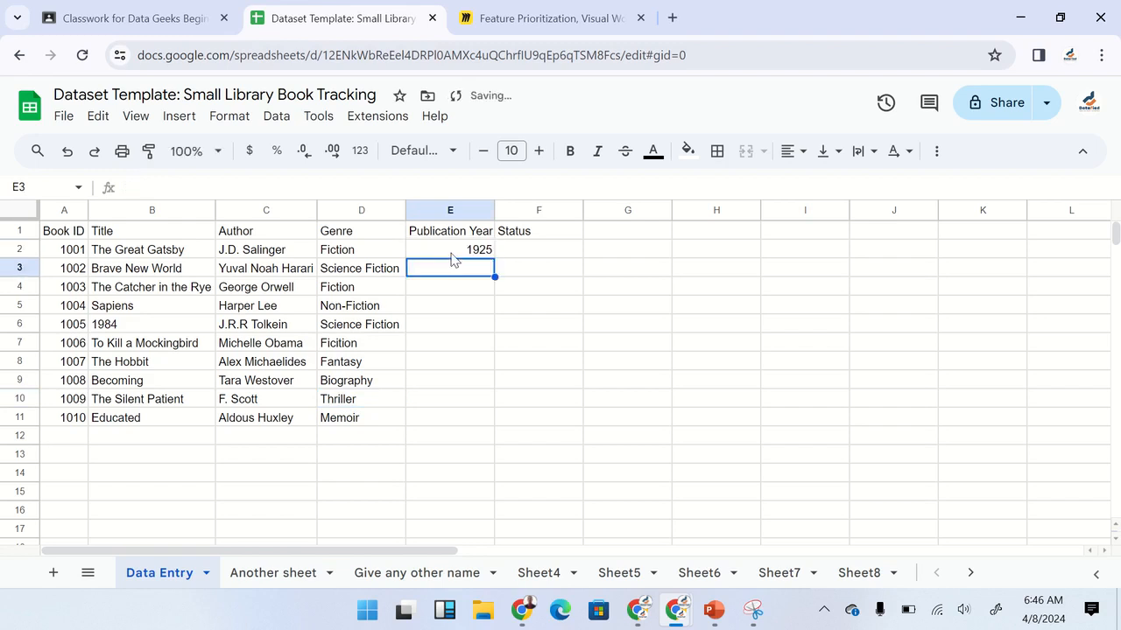
pyautogui.write('1932')
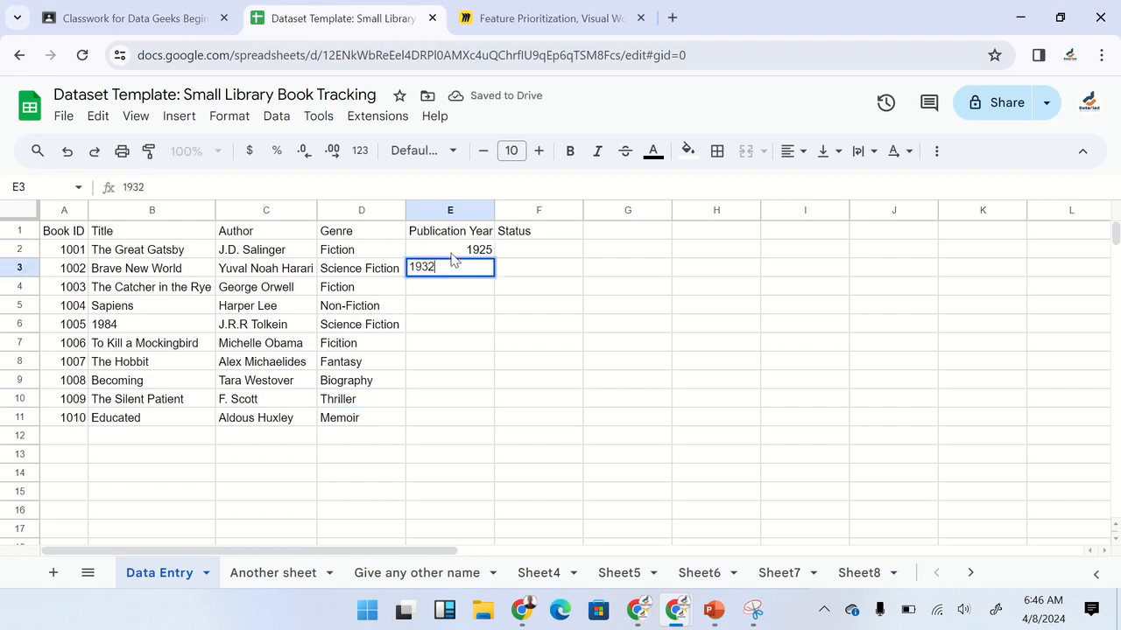
pyautogui.press('Return')
pyautogui.write('1951')
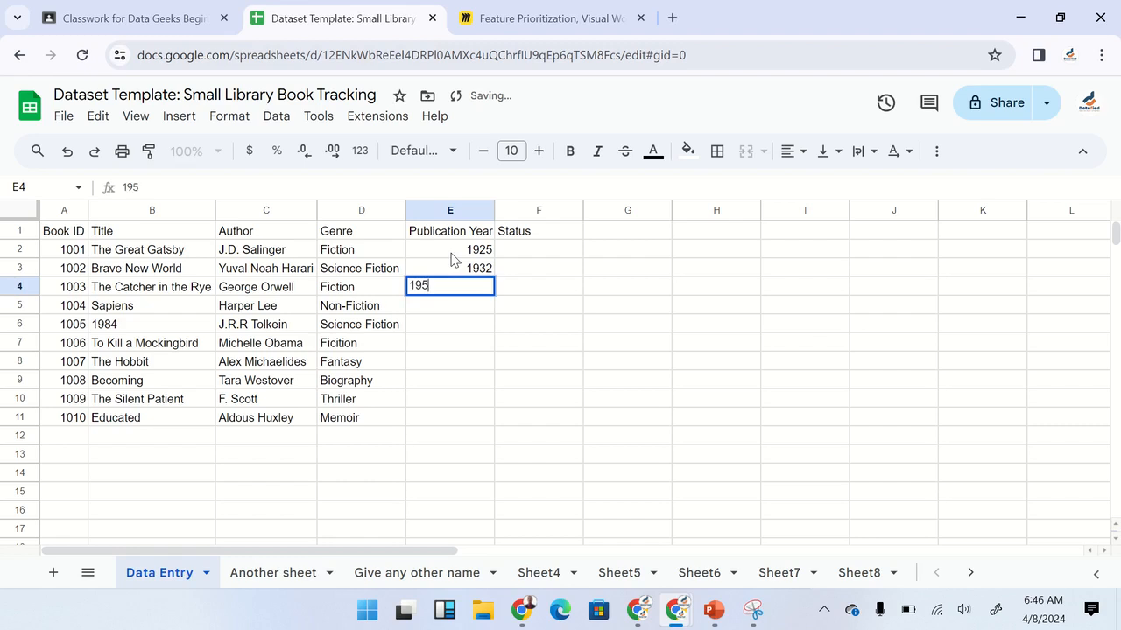
pyautogui.press('Return')
# Step: Enter the publication years 2011 in E5, 1949 in E6 and 1960 in E7
pyautogui.write('2011')
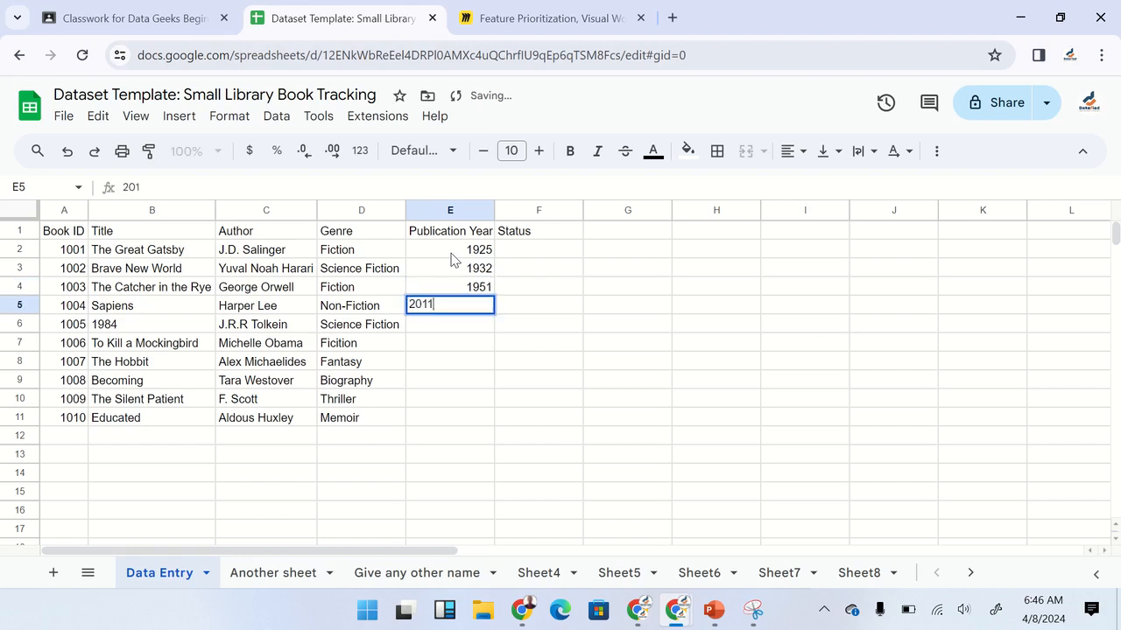
pyautogui.press('Return')
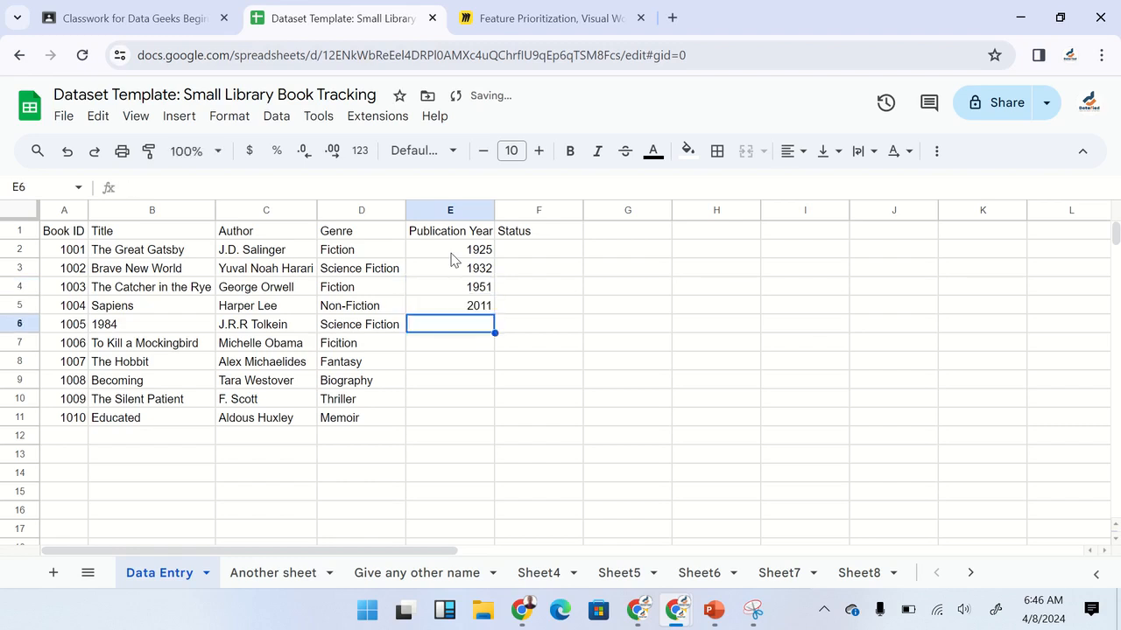
pyautogui.write('1949')
pyautogui.press('Return')
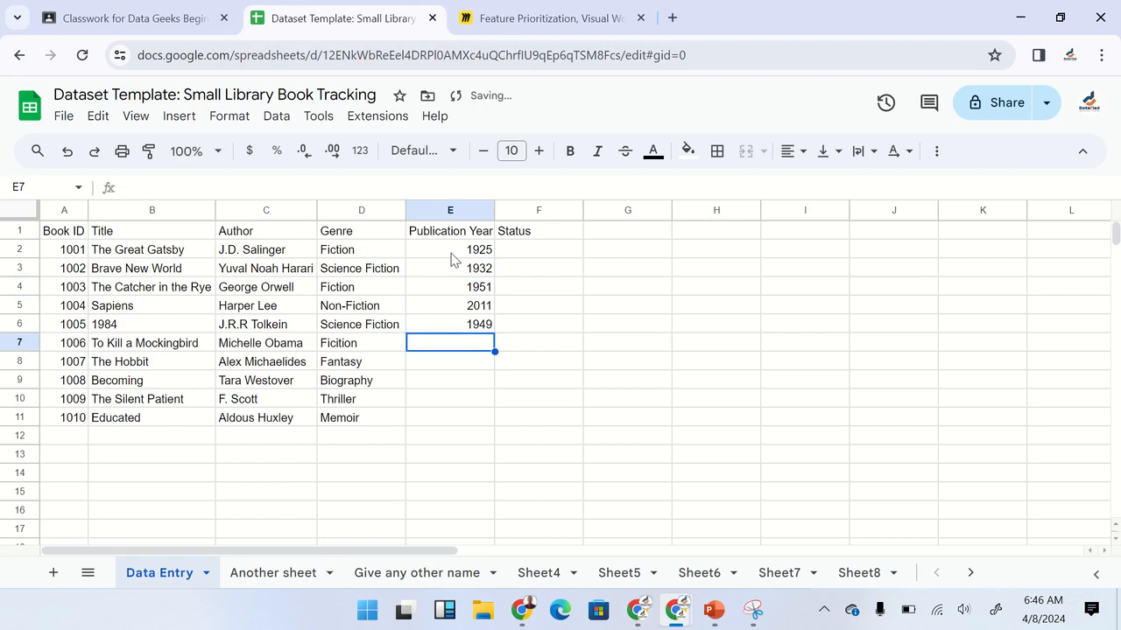
pyautogui.write('1960')
pyautogui.press('Return')
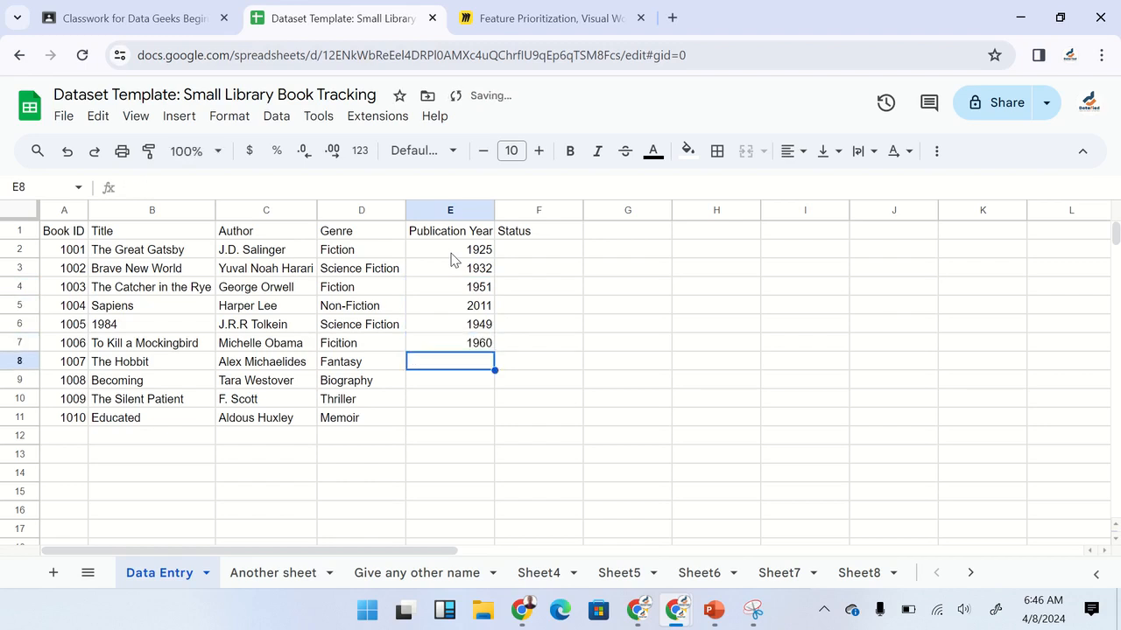
# Step: Enter the publication years 1937 in E8, 2918 in E9, 2019 in E10 and 2018 in E11
pyautogui.write('1937')
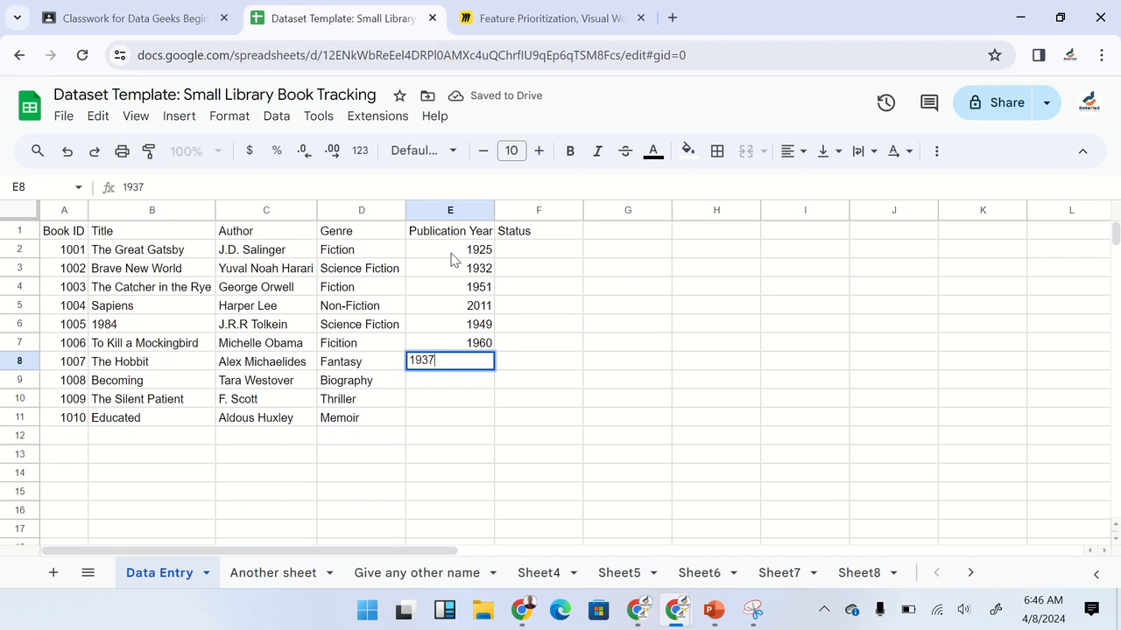
pyautogui.press('Return')
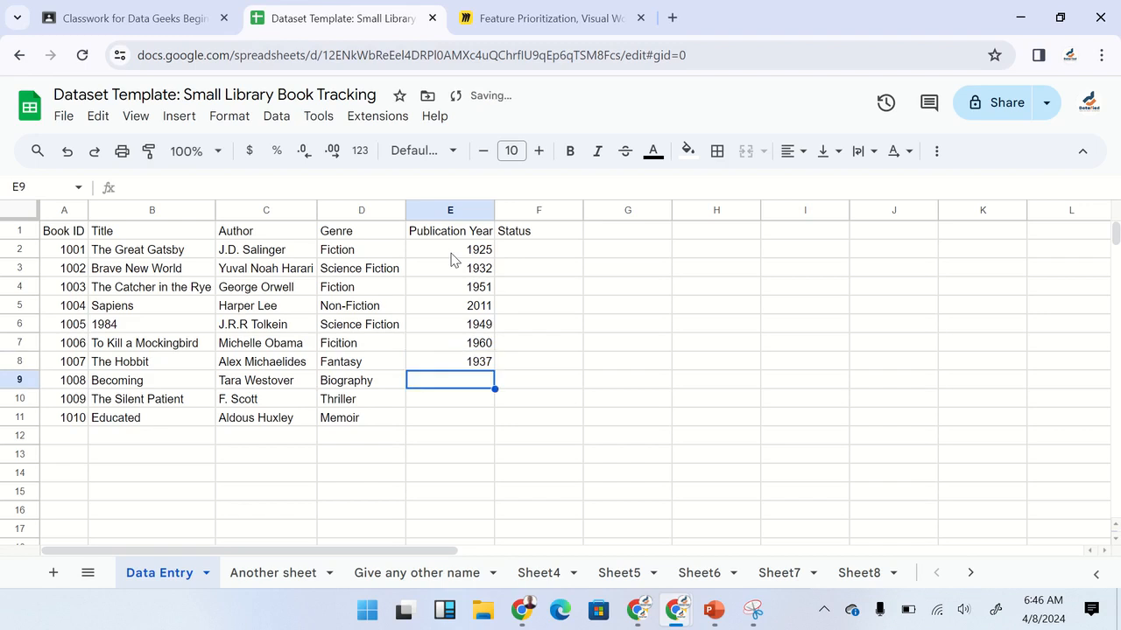
pyautogui.write('2918')
pyautogui.press('Return')
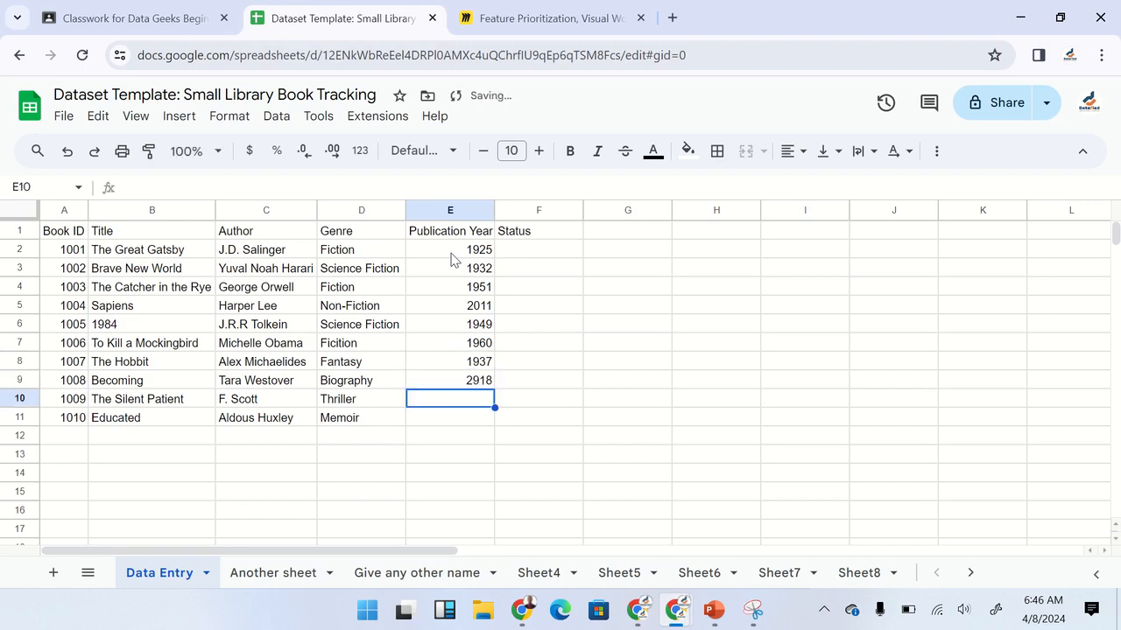
pyautogui.write('2019')
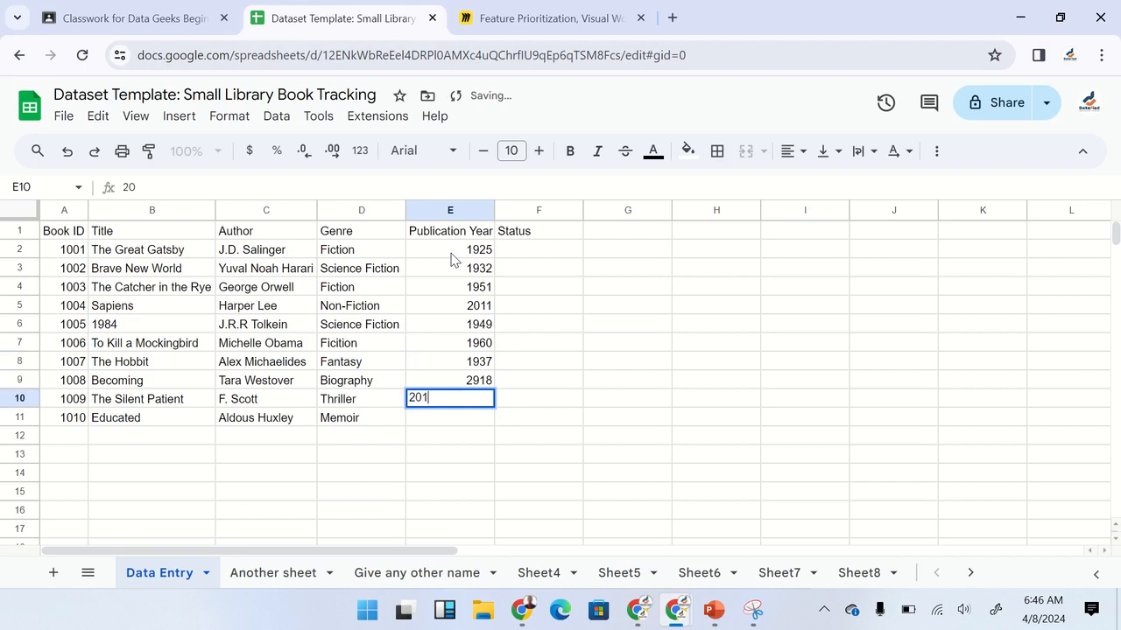
pyautogui.press('Return')
pyautogui.write('2018')
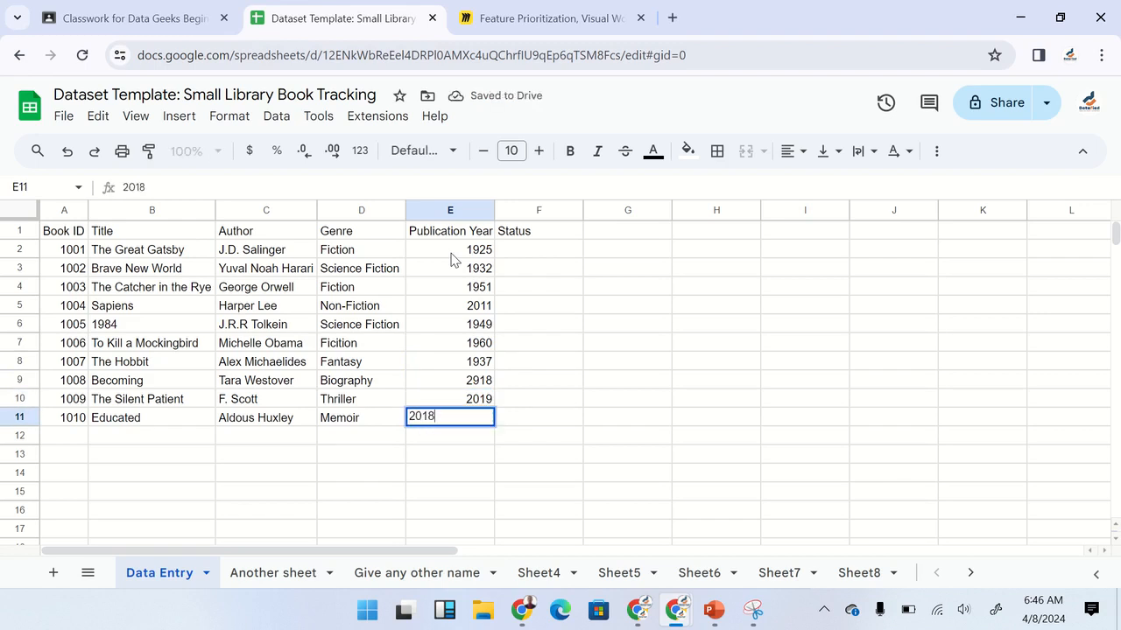
pyautogui.press('Return')
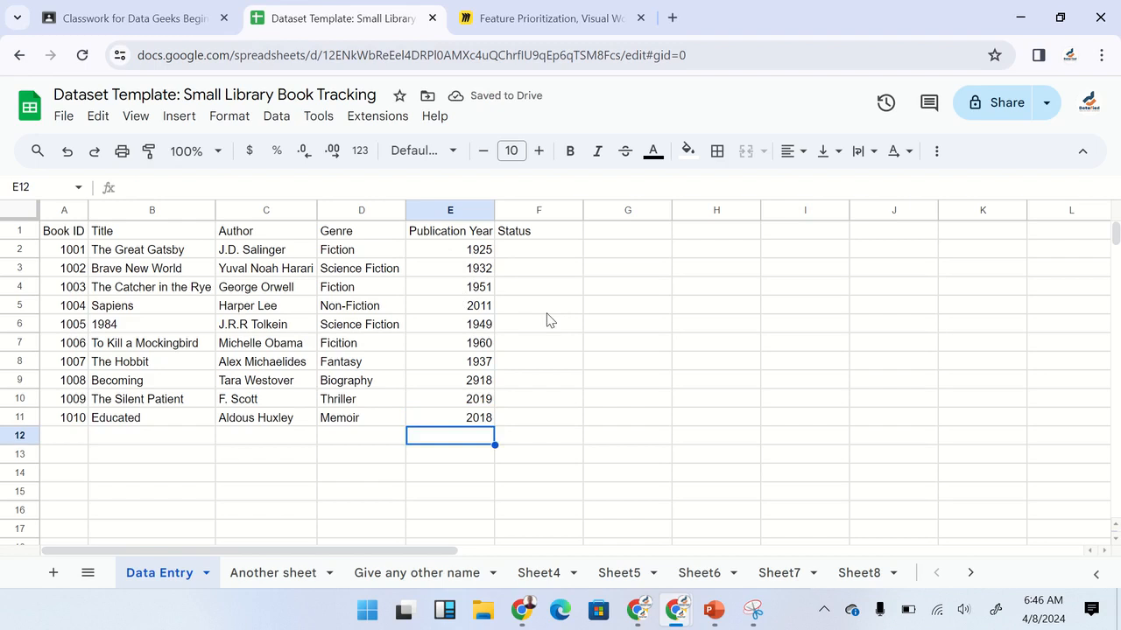
# Step: Enter the statuses "Available" in F2 and "Checked Out" in F3
pyautogui.click(549, 252)
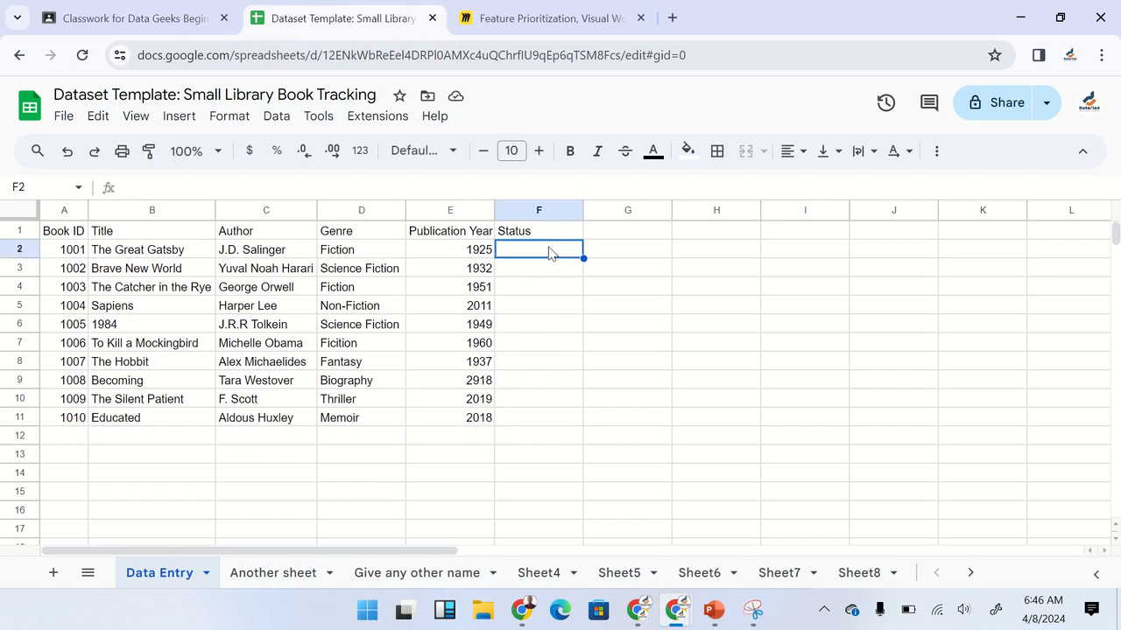
pyautogui.write('Availba')
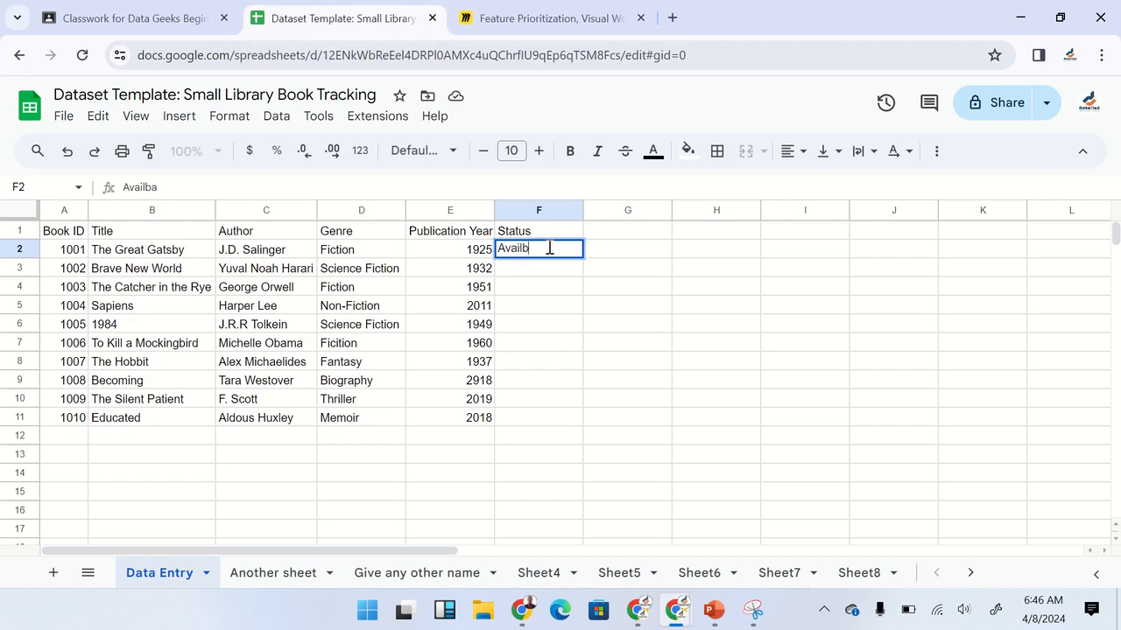
pyautogui.press('BackSpace')
pyautogui.write('able')
pyautogui.press('Return')
pyautogui.write('Check')
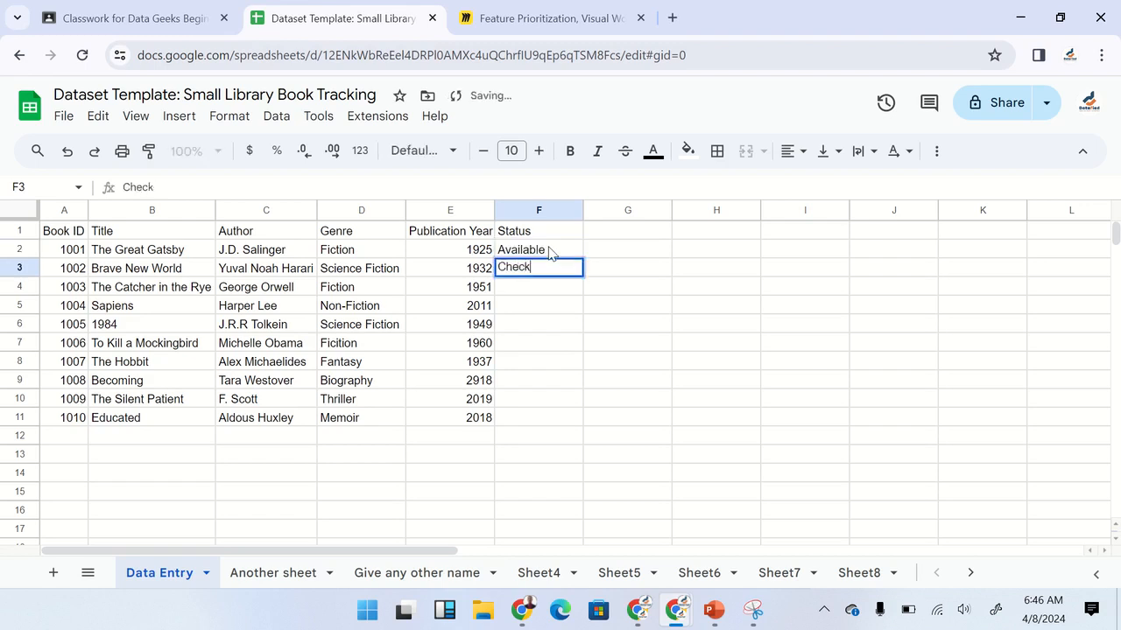
pyautogui.write('ed Out')
pyautogui.press('Return')
# Step: Enter the statuses "Available" in F4 and F5 and "Checked Out" in F6
pyautogui.write('Ava')
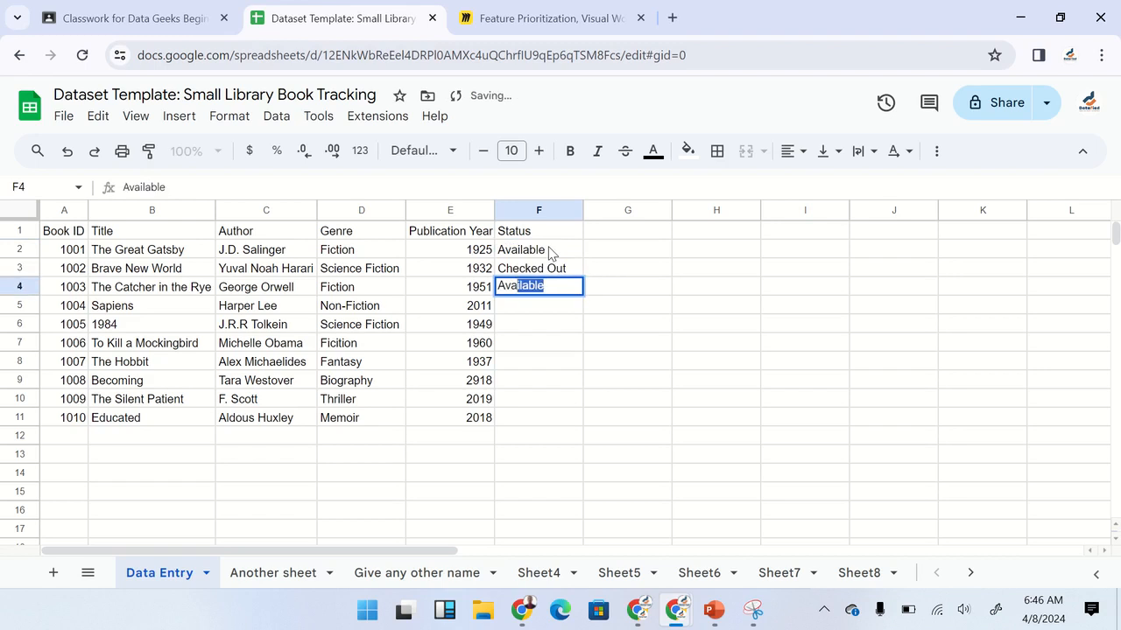
pyautogui.press('Return')
pyautogui.write('Available')
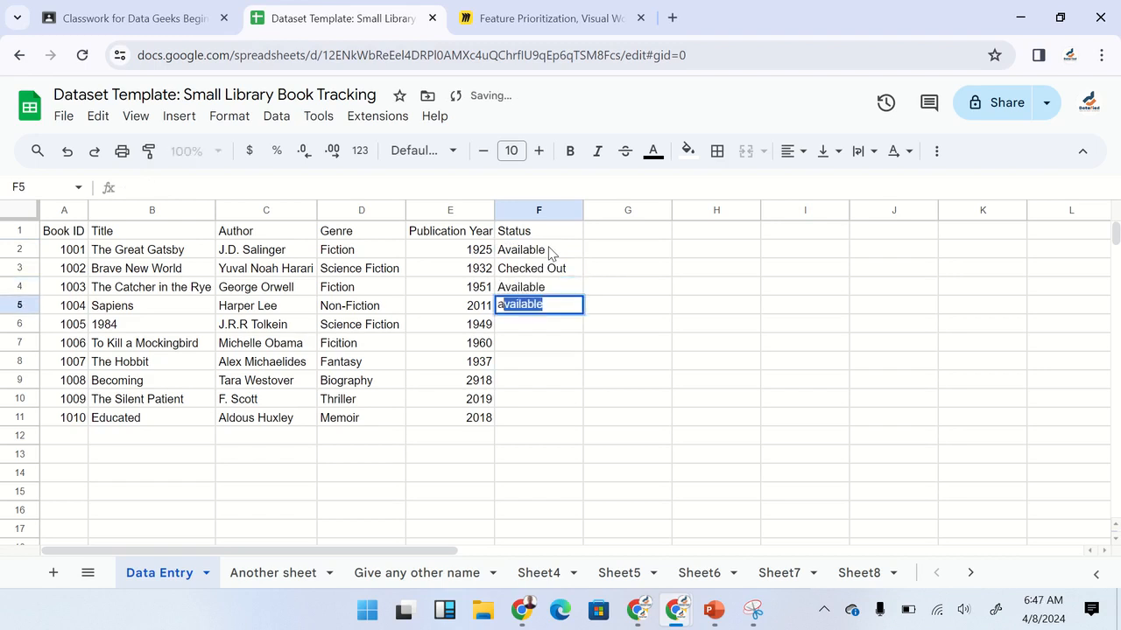
pyautogui.press('Return')
pyautogui.write('Che')
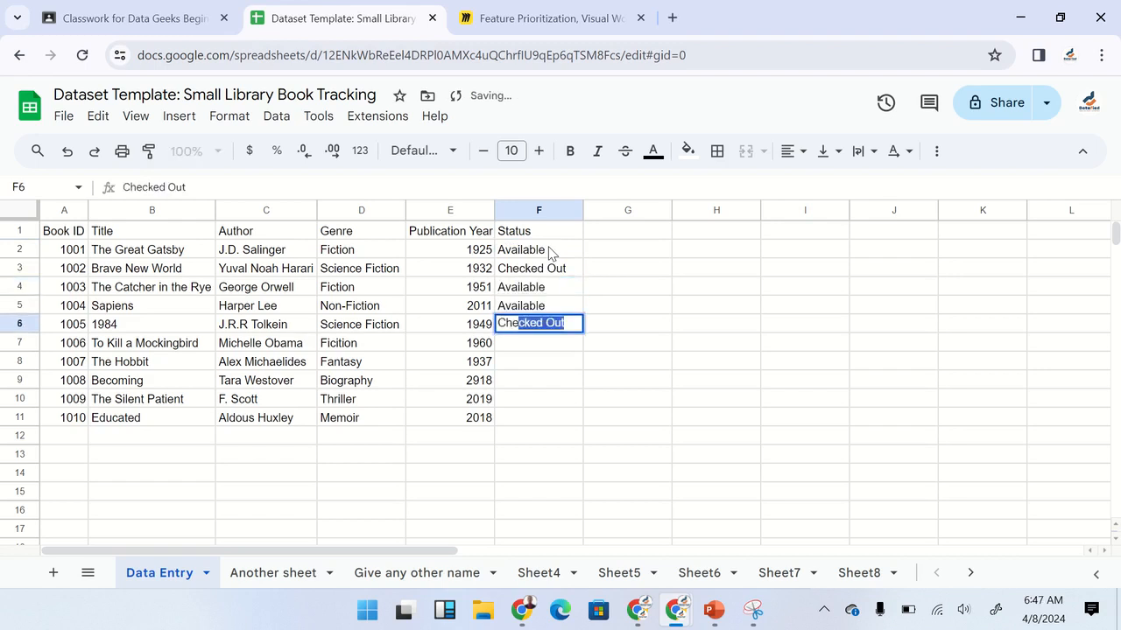
pyautogui.press('Return')
# Step: Enter the statuses "Available" in F7 and "Checked Out" in F8
pyautogui.write('Ava')
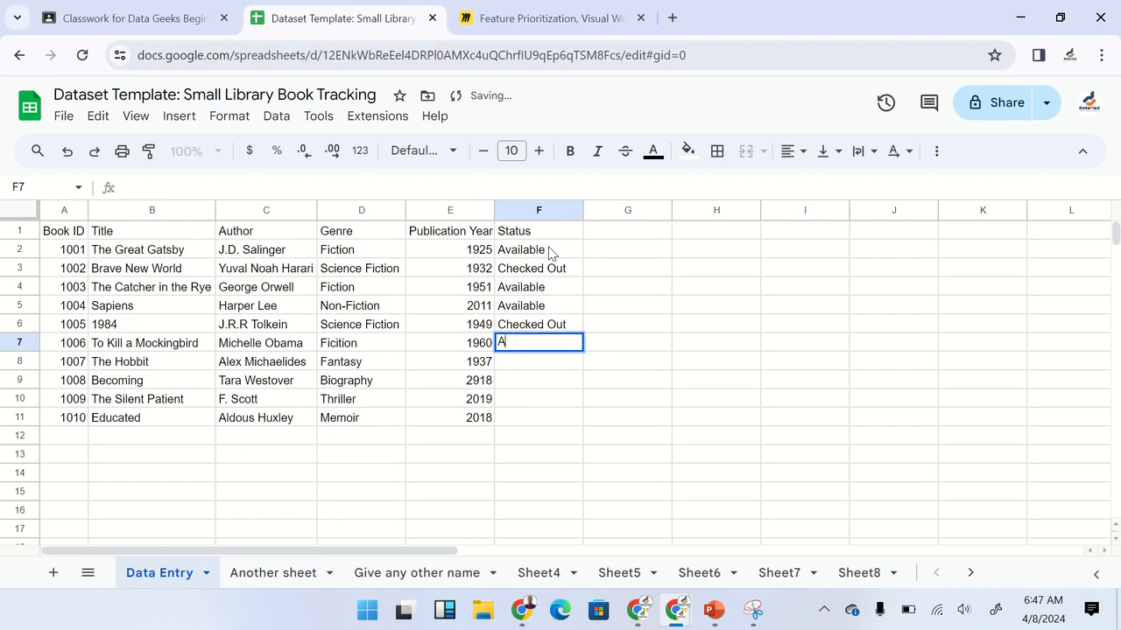
pyautogui.press('Return')
pyautogui.write('Che')
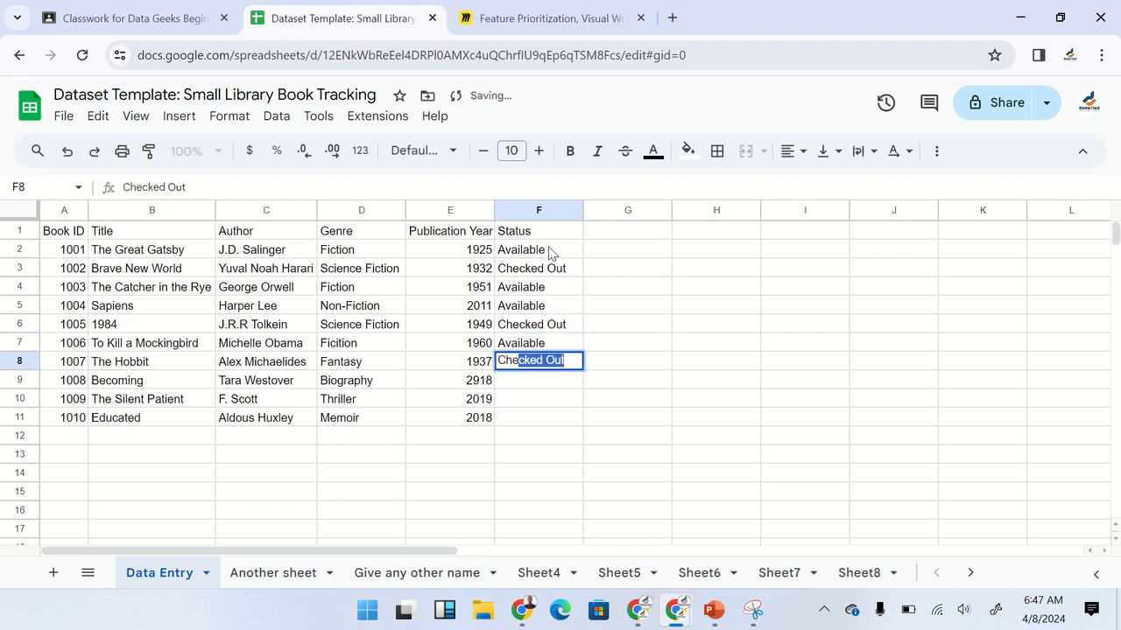
pyautogui.press('Return')
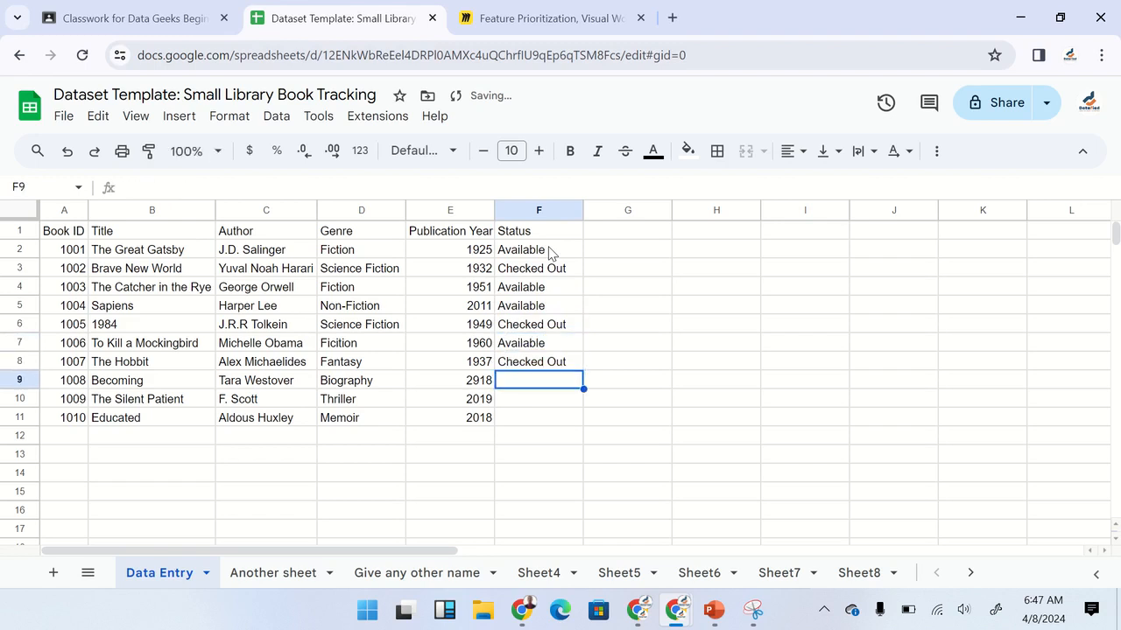
# Step: Enter the statuses "Available" in F9 and F10 and "Checked Out" in F11
pyautogui.write('A')
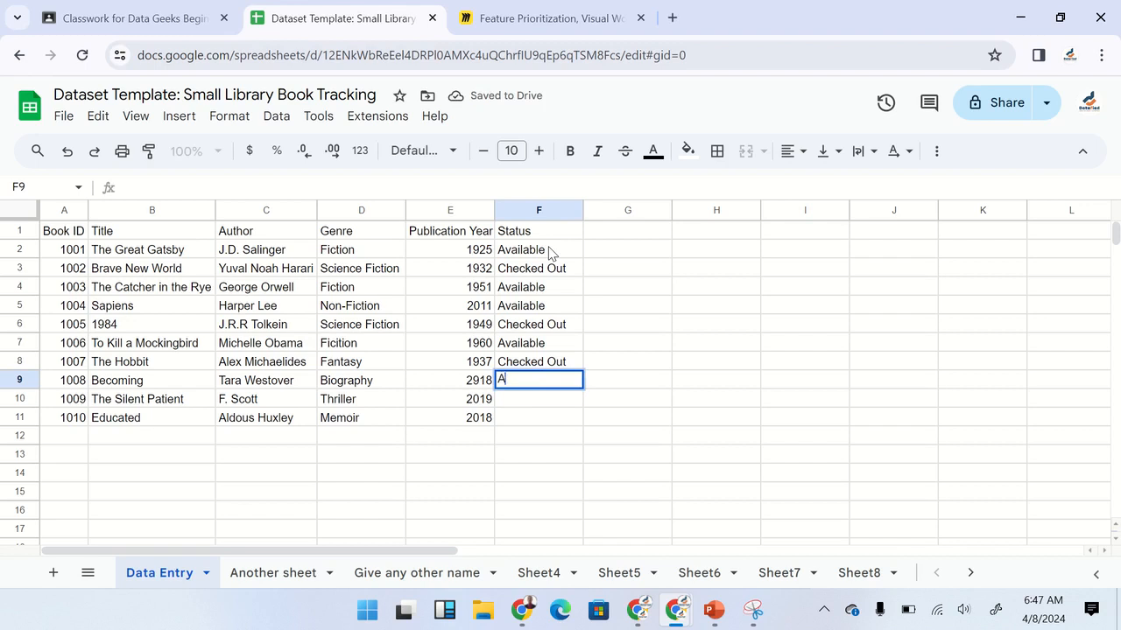
pyautogui.press('Return')
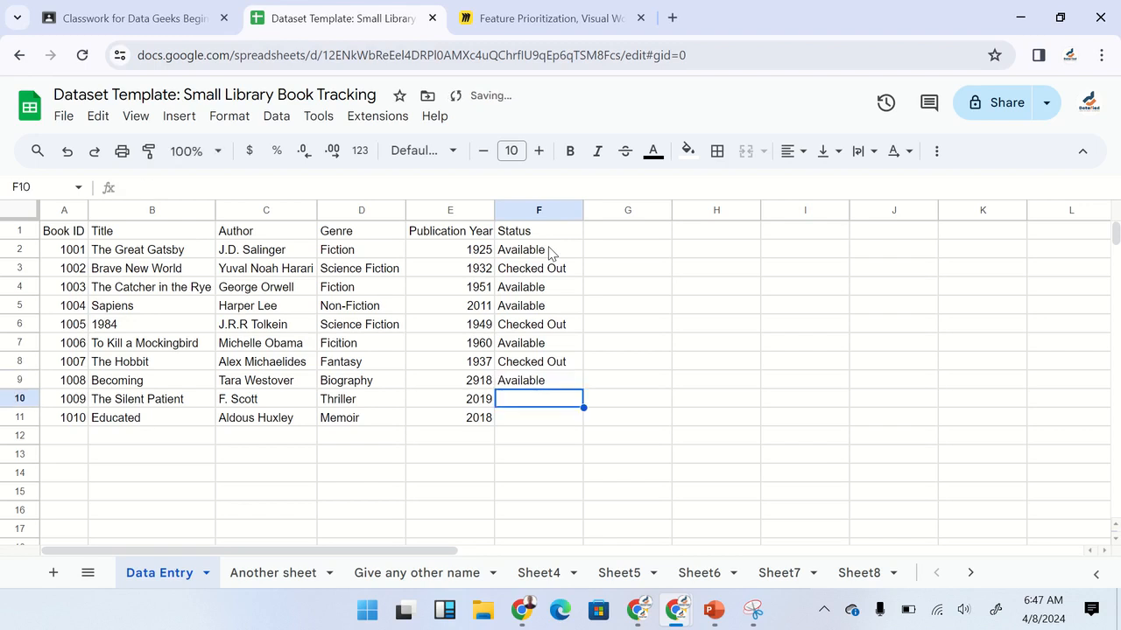
pyautogui.write('Available')
pyautogui.press('Return')
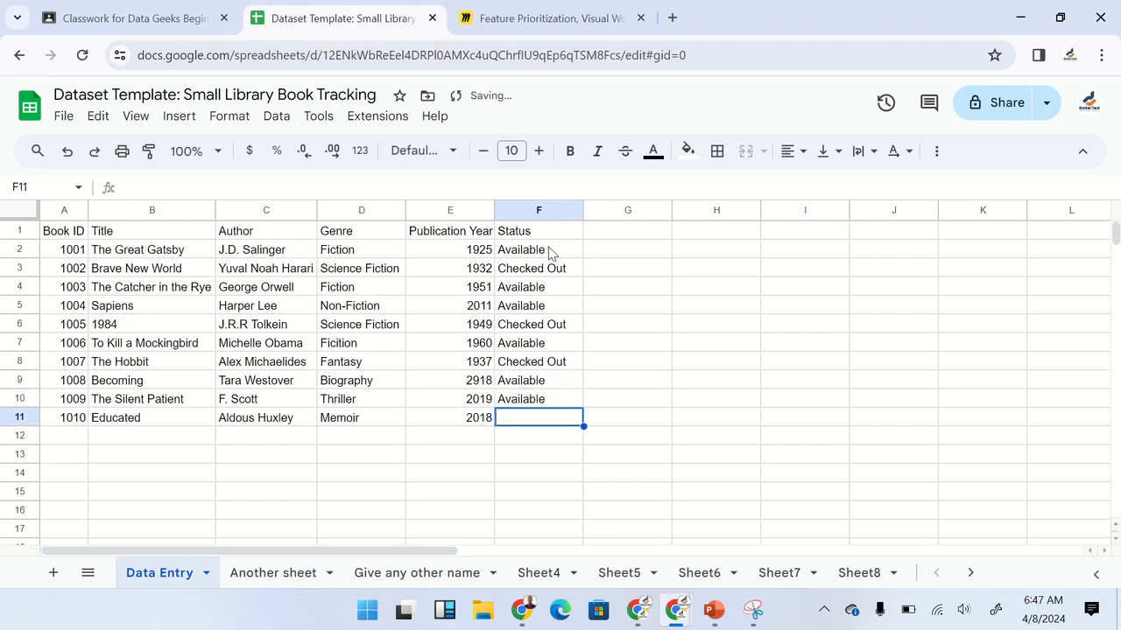
pyautogui.write('Che')
pyautogui.press('Return')
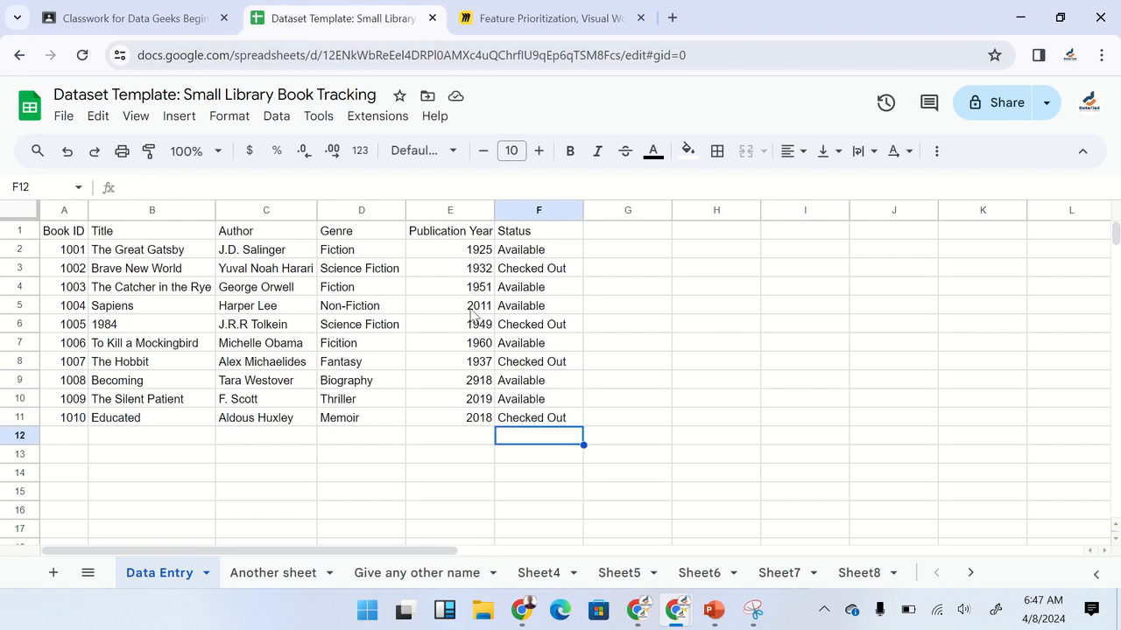
# Step: Fit the Author column's width to its contents and make the header row A1:F1 bold
pyautogui.click(300, 276)
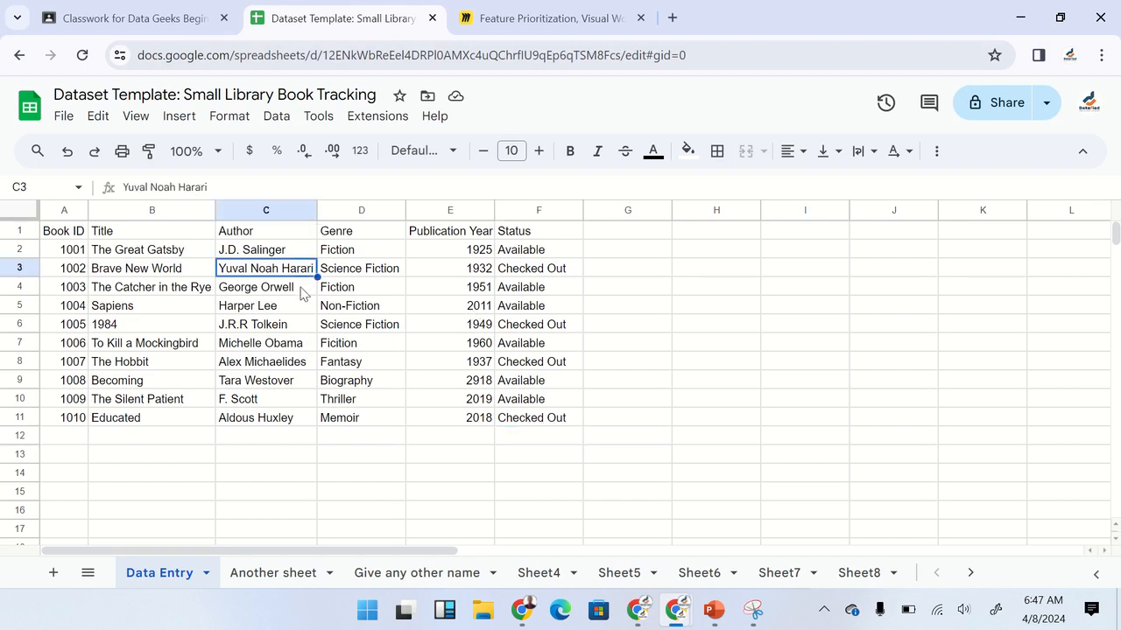
pyautogui.doubleClick(316, 209)
pyautogui.moveTo(63, 237); pyautogui.dragTo(523, 242)
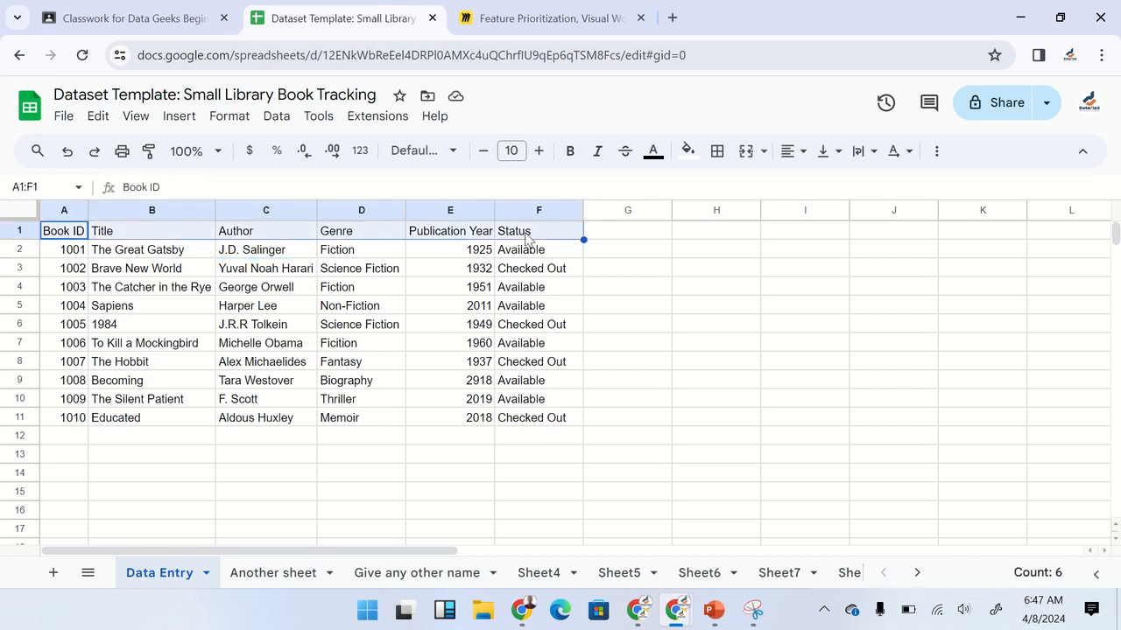
pyautogui.click(572, 151)
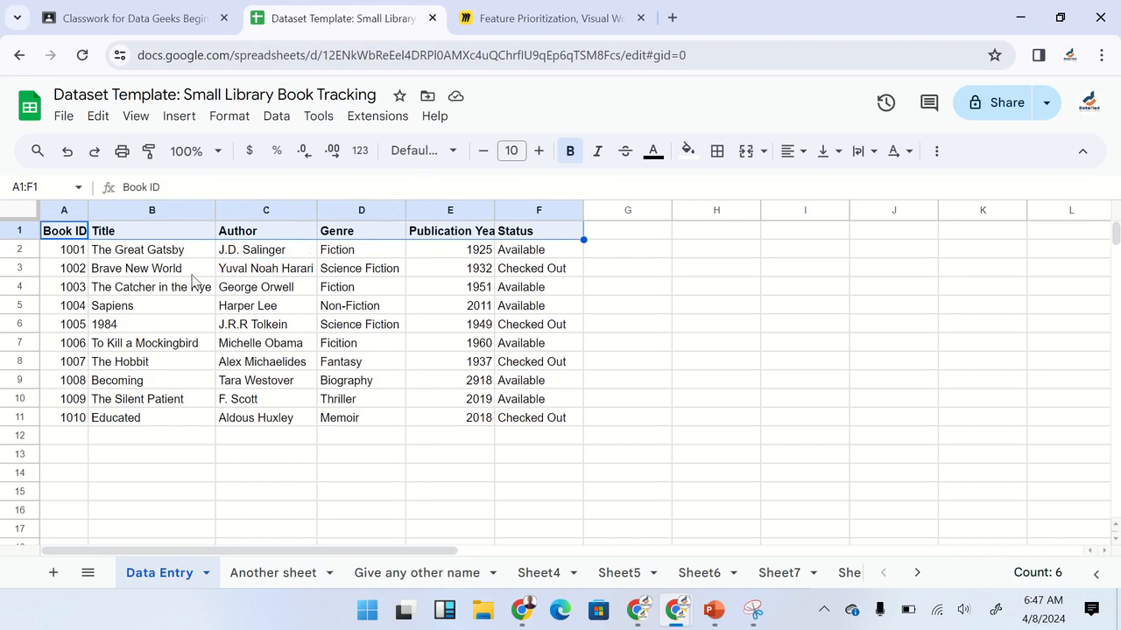
pyautogui.click(147, 351)
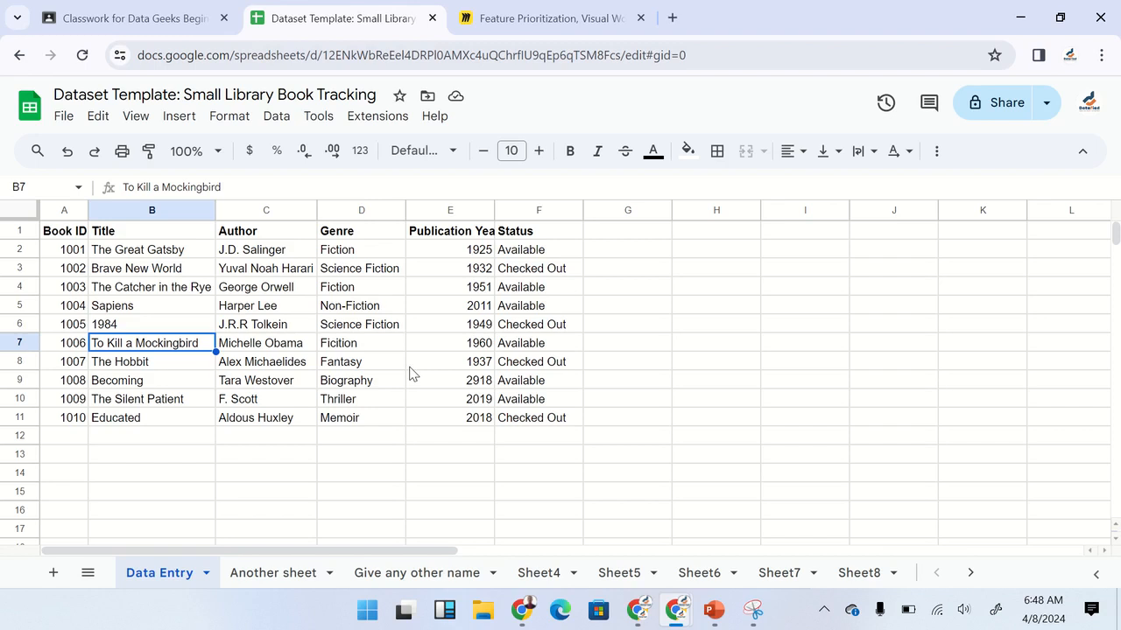
# Step: Start a new conditional formatting rule for the status cells F2:F11
pyautogui.moveTo(540, 254); pyautogui.dragTo(544, 390)
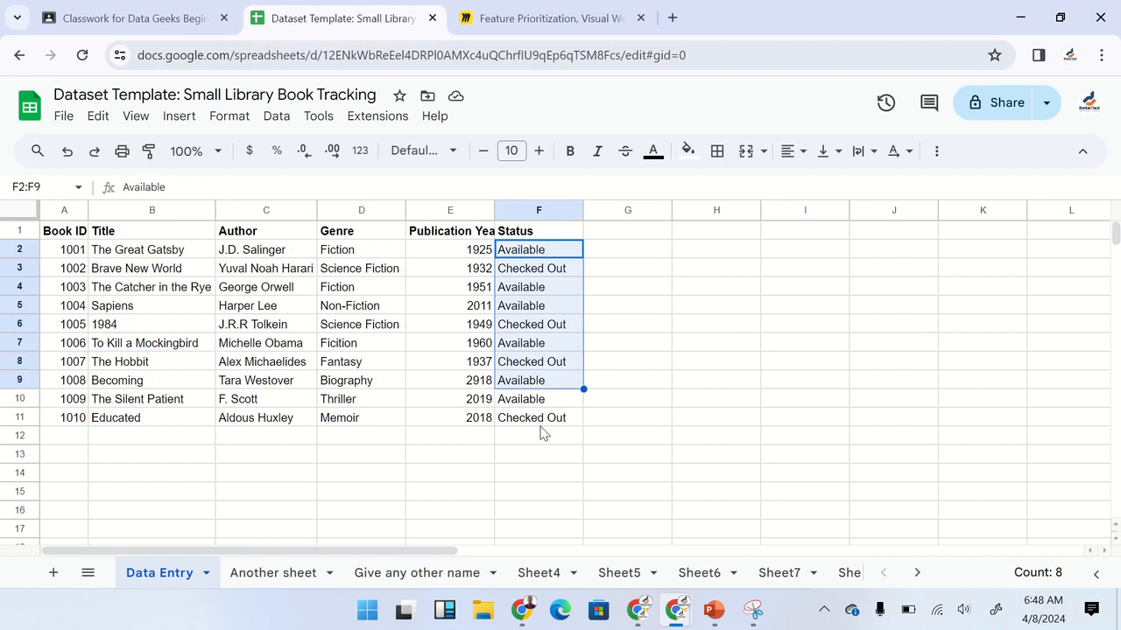
pyautogui.click(540, 424)
pyautogui.moveTo(535, 254); pyautogui.dragTo(535, 426)
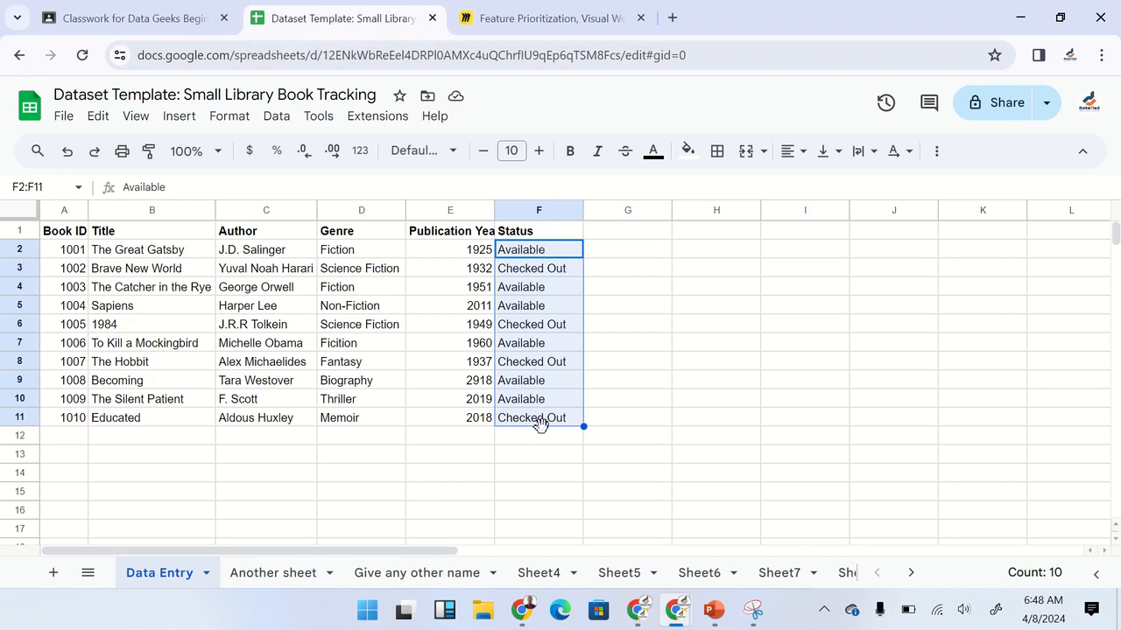
pyautogui.click(230, 117)
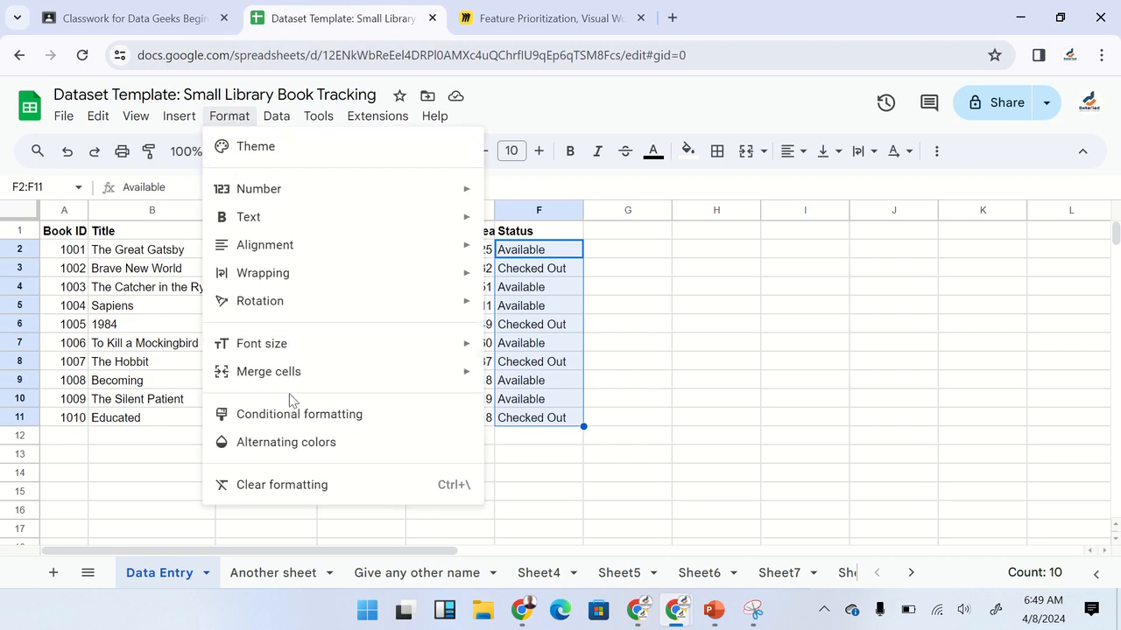
pyautogui.click(330, 417)
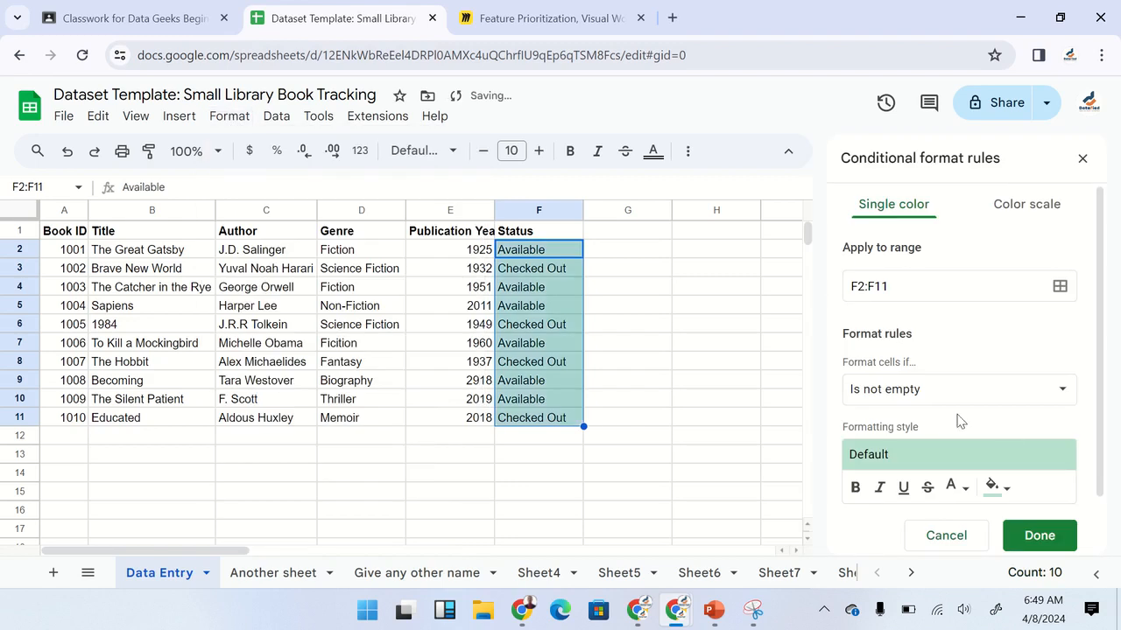
pyautogui.scroll(-1, 950, 408)
pyautogui.scroll(1, 950, 411)
pyautogui.scroll(-1, 937, 333)
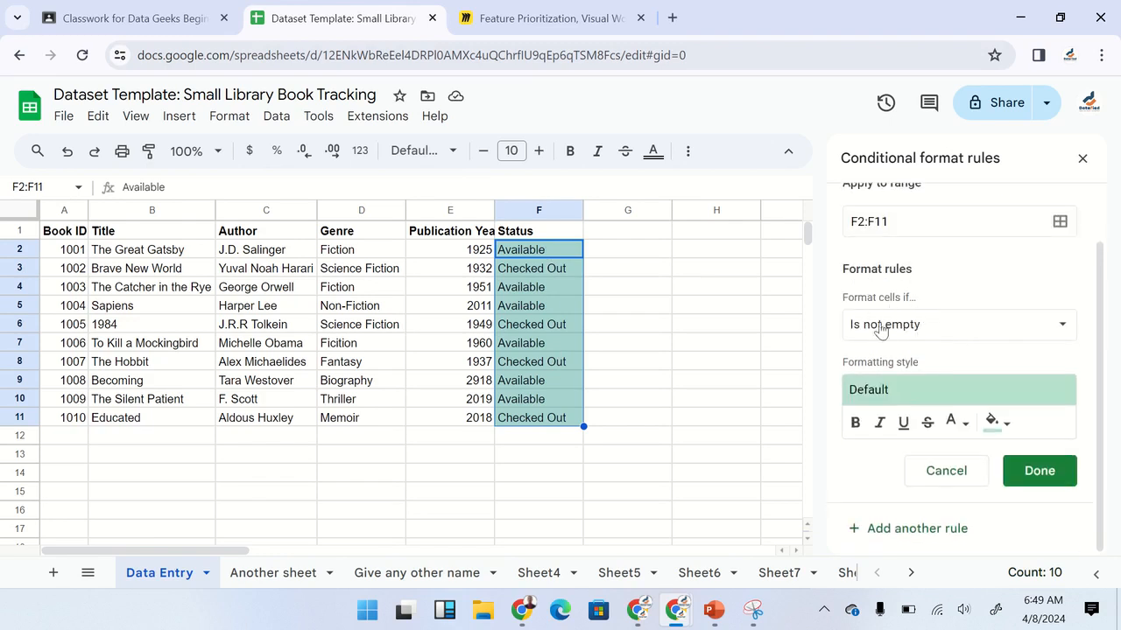
# Step: Set the rule's condition to Text contains with the value "Available"
pyautogui.click(922, 329)
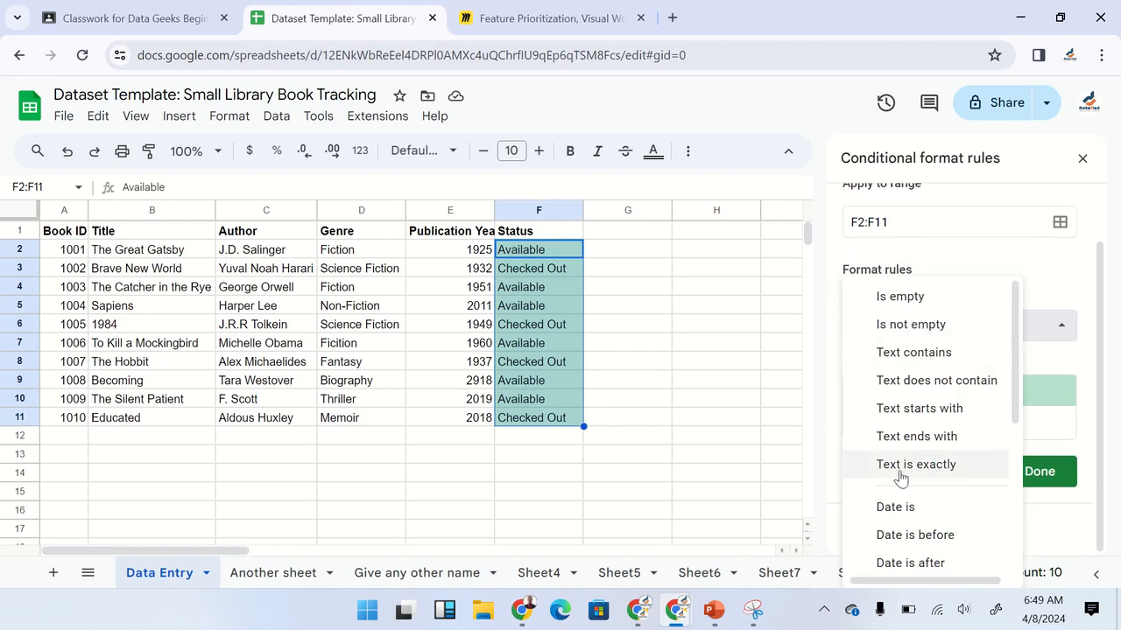
pyautogui.scroll(-3, 893, 473)
pyautogui.scroll(3, 900, 477)
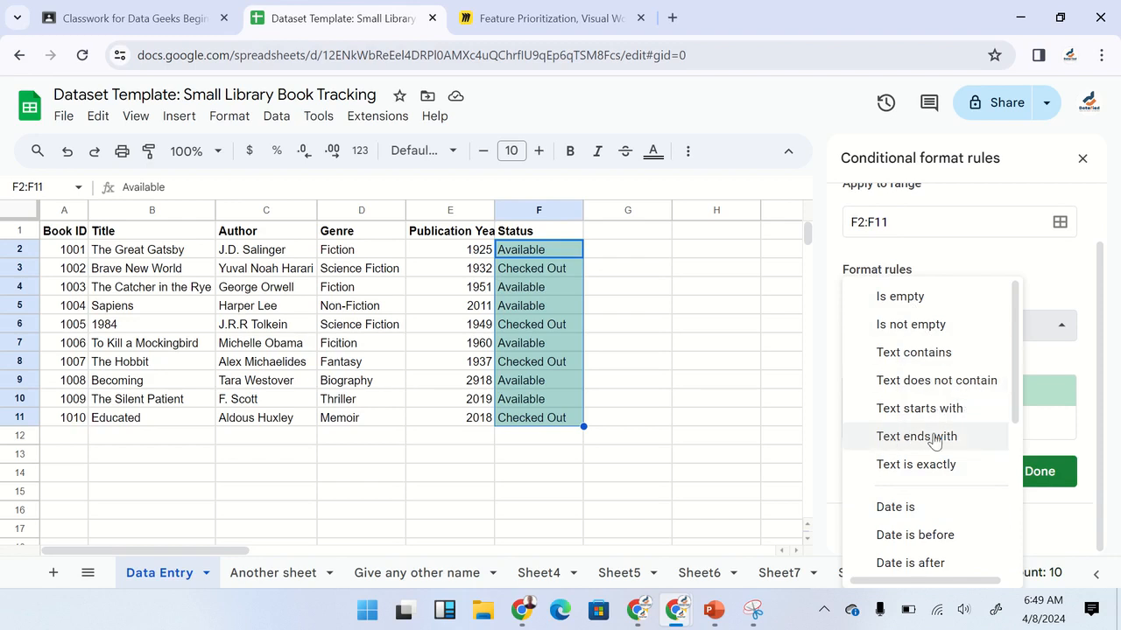
pyautogui.scroll(-2, 942, 433)
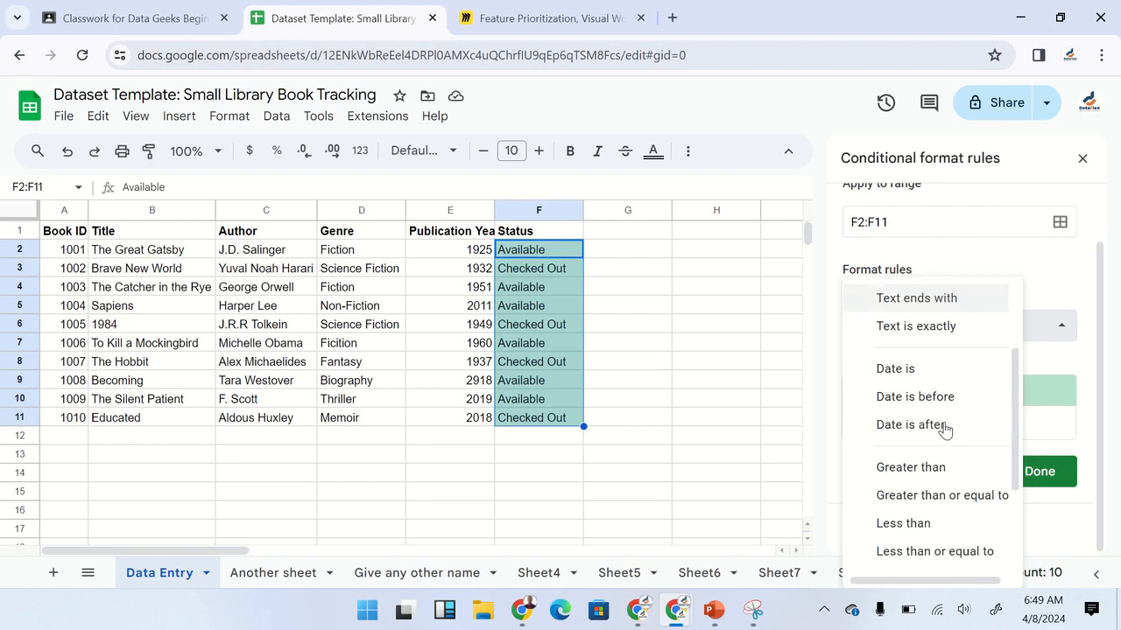
pyautogui.scroll(-3, 943, 425)
pyautogui.scroll(1, 946, 429)
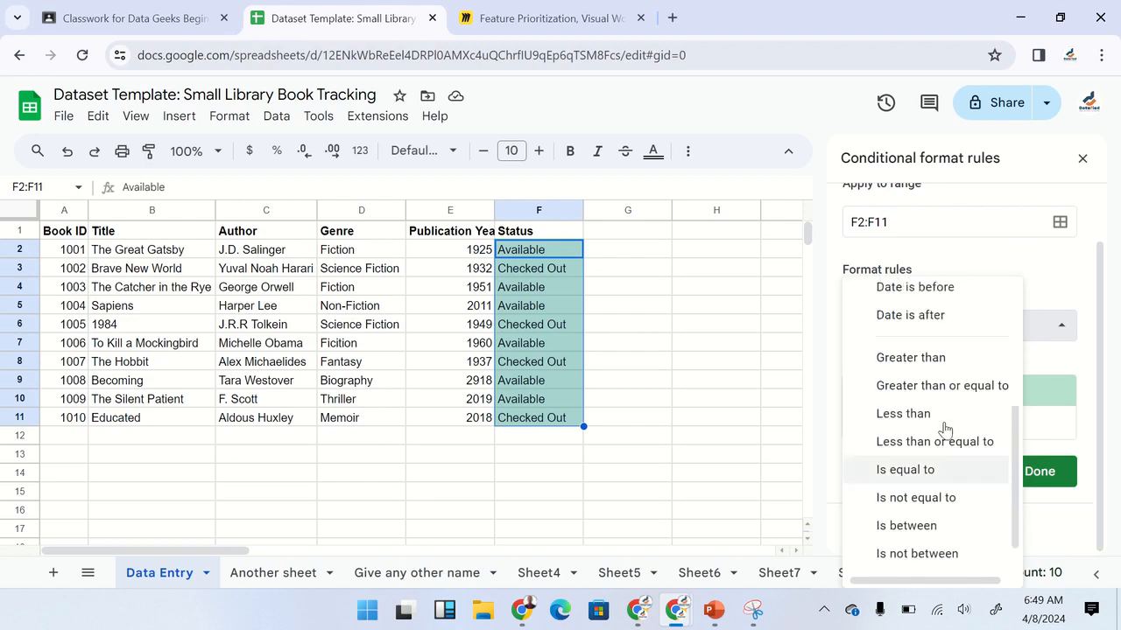
pyautogui.scroll(3, 944, 429)
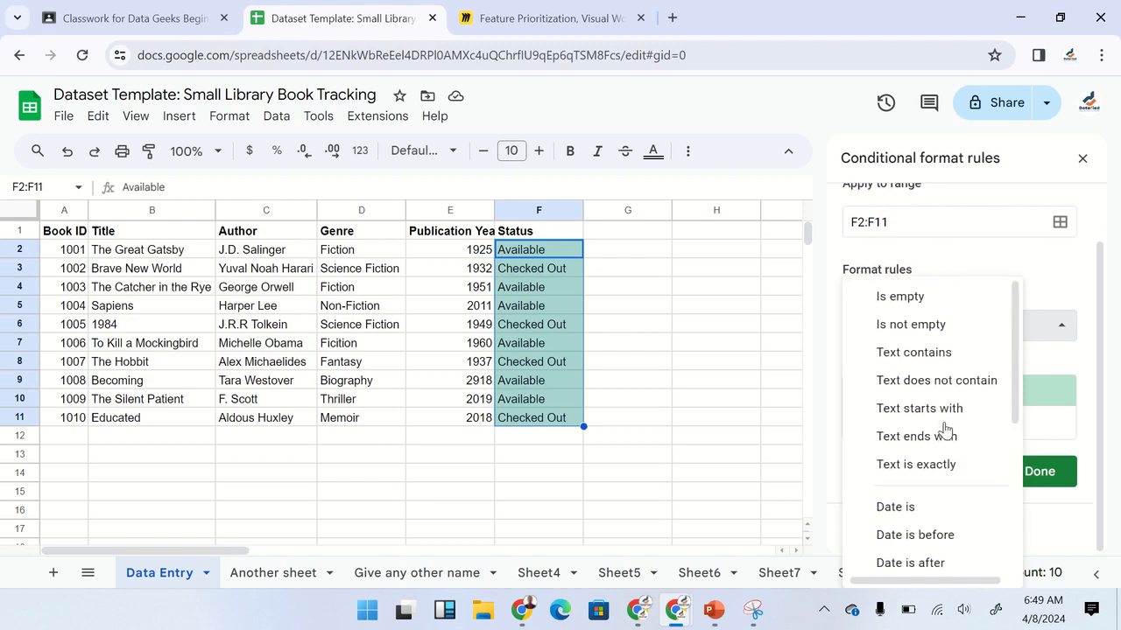
pyautogui.click(928, 352)
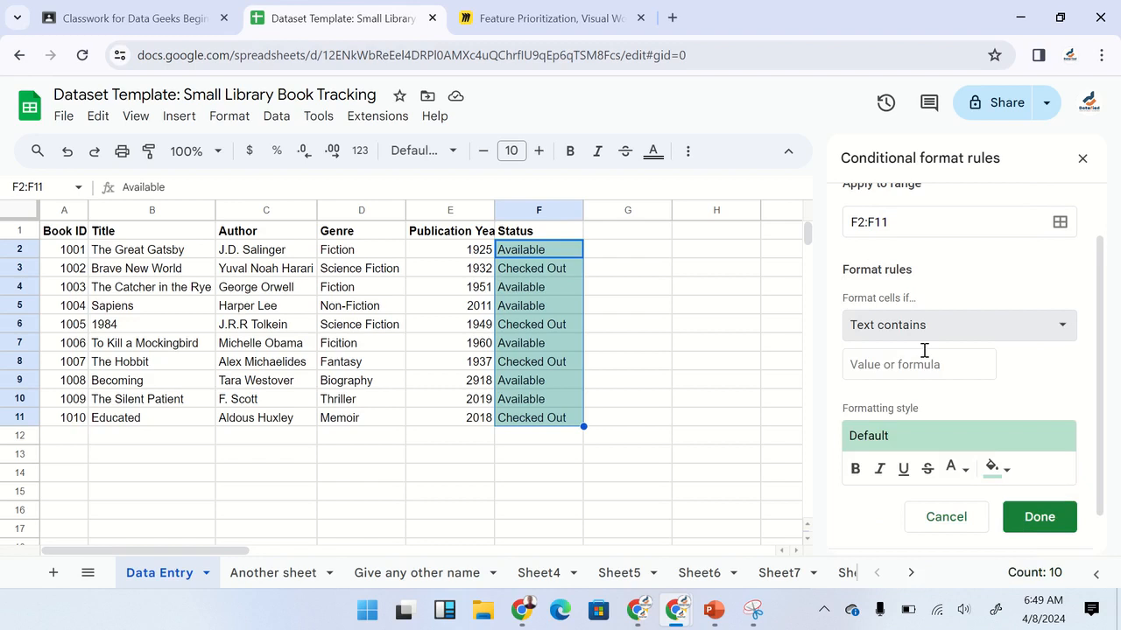
pyautogui.click(910, 360)
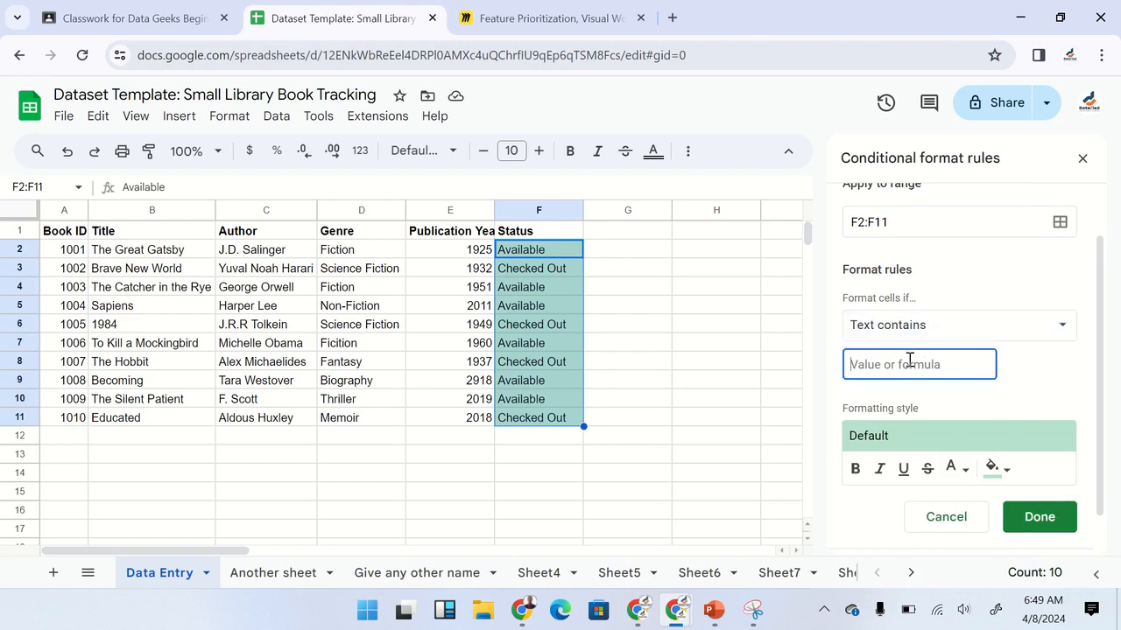
pyautogui.write('Available')
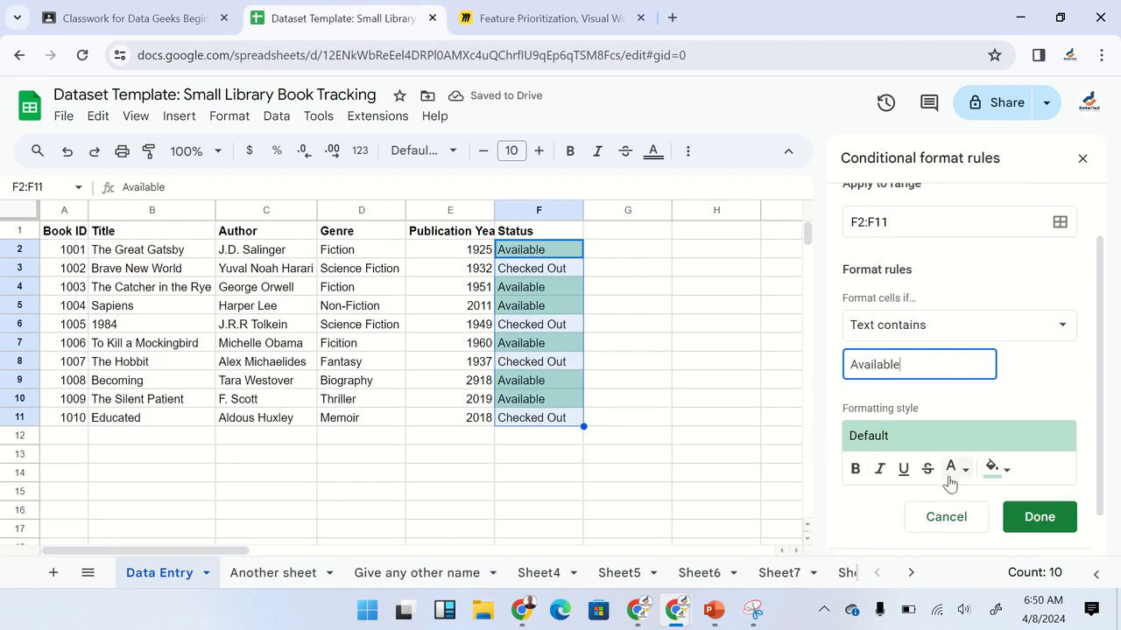
# Step: Give the "Available" rule a bright green fill color and save the rule
pyautogui.click(1007, 478)
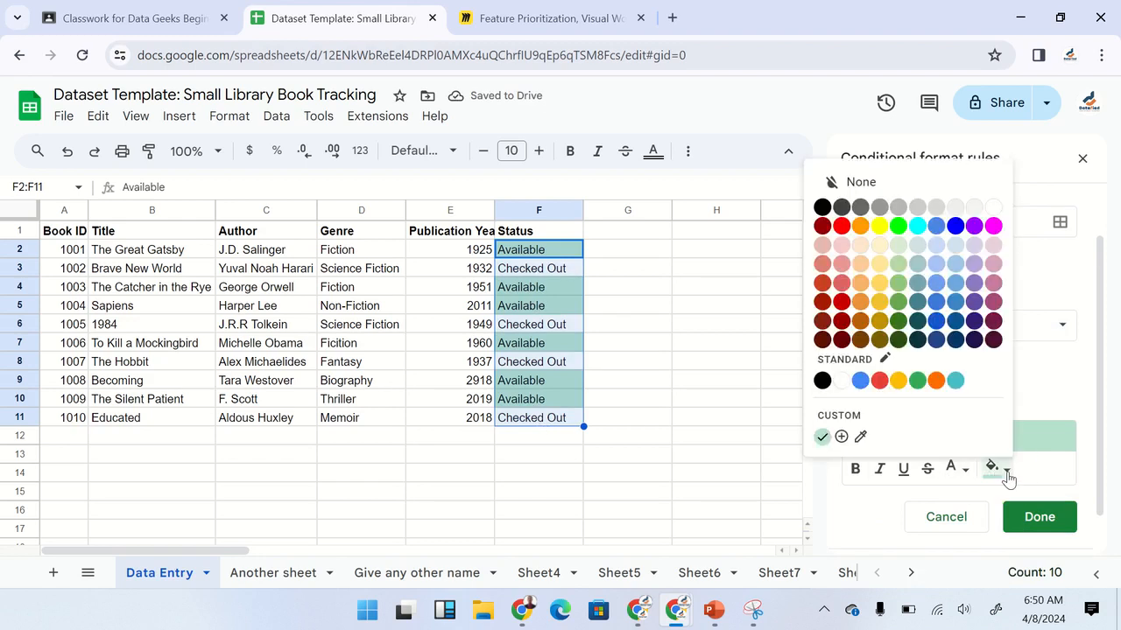
pyautogui.click(898, 227)
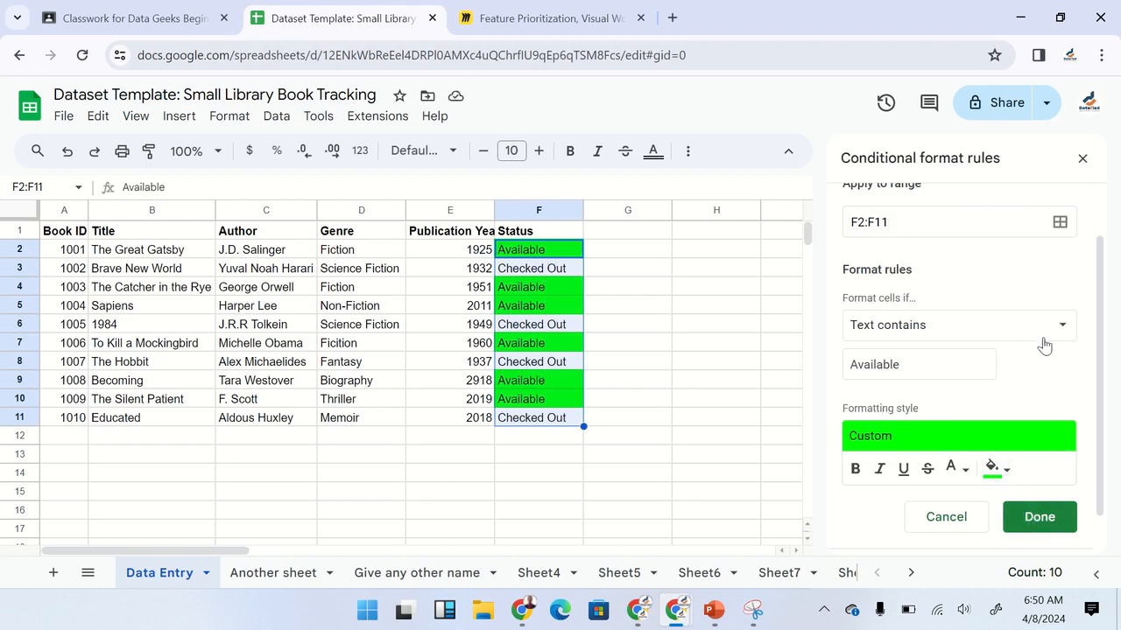
pyautogui.scroll(-1, 1043, 342)
pyautogui.scroll(2, 1002, 342)
pyautogui.scroll(-2, 1002, 341)
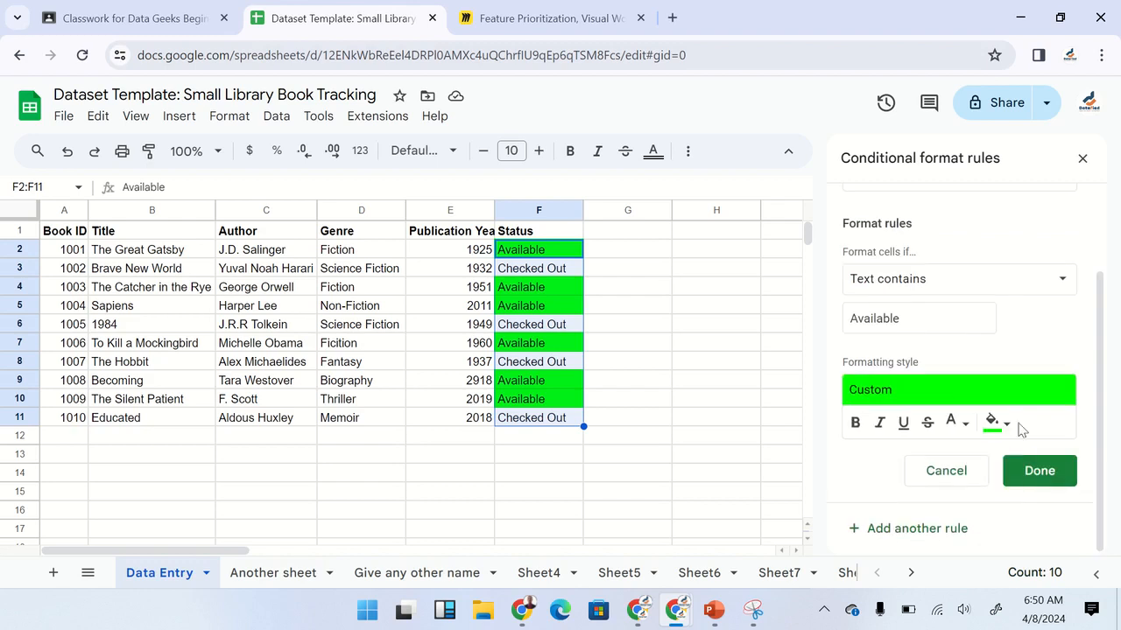
pyautogui.click(1036, 477)
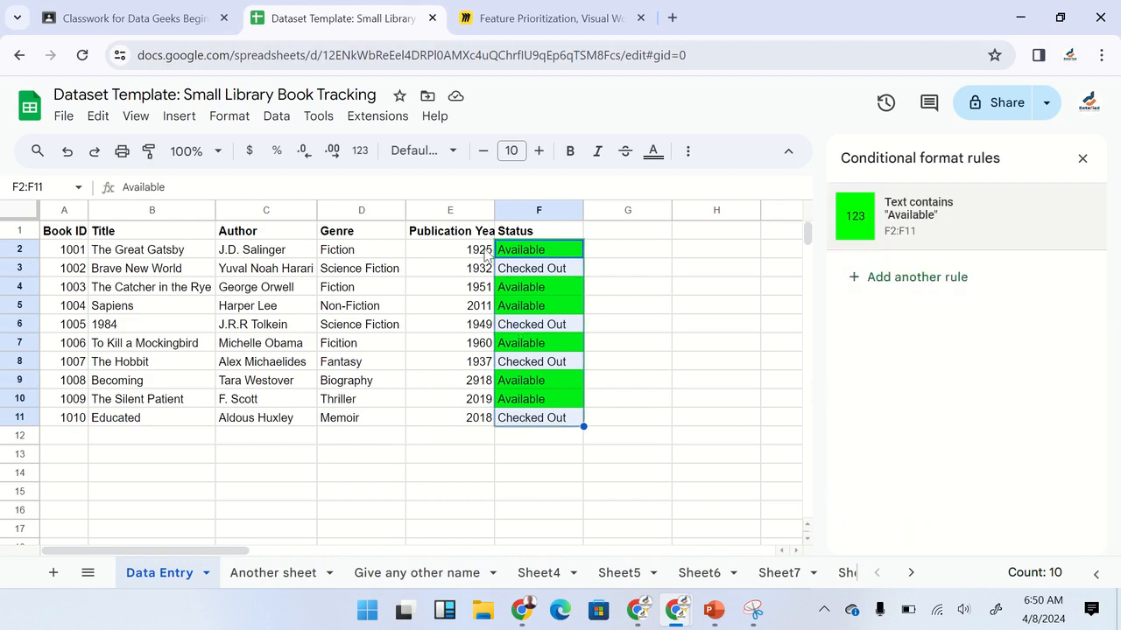
# Step: Add another conditional formatting rule for the status cells F2:F11 with the condition Text contains "Checked Out"
pyautogui.click(537, 382)
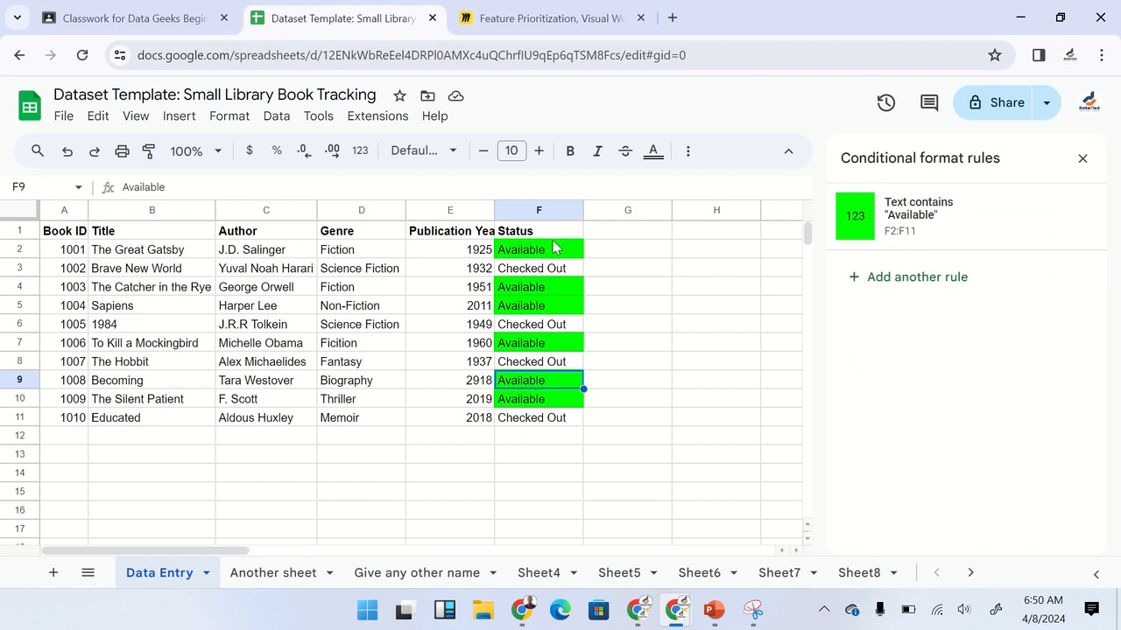
pyautogui.moveTo(553, 248); pyautogui.dragTo(553, 418)
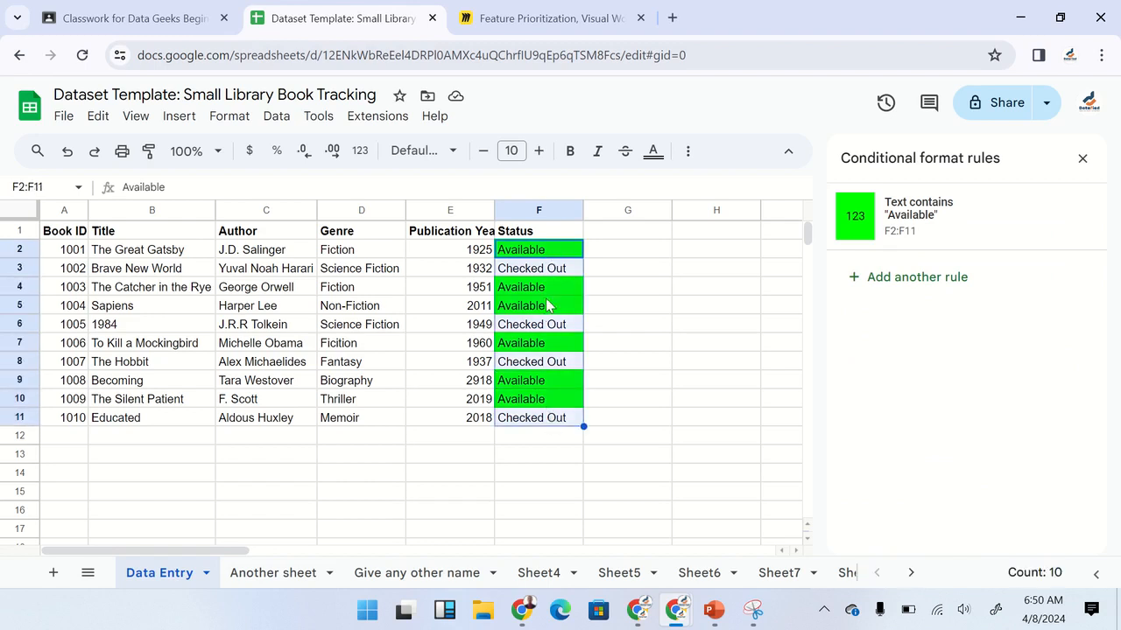
pyautogui.click(886, 279)
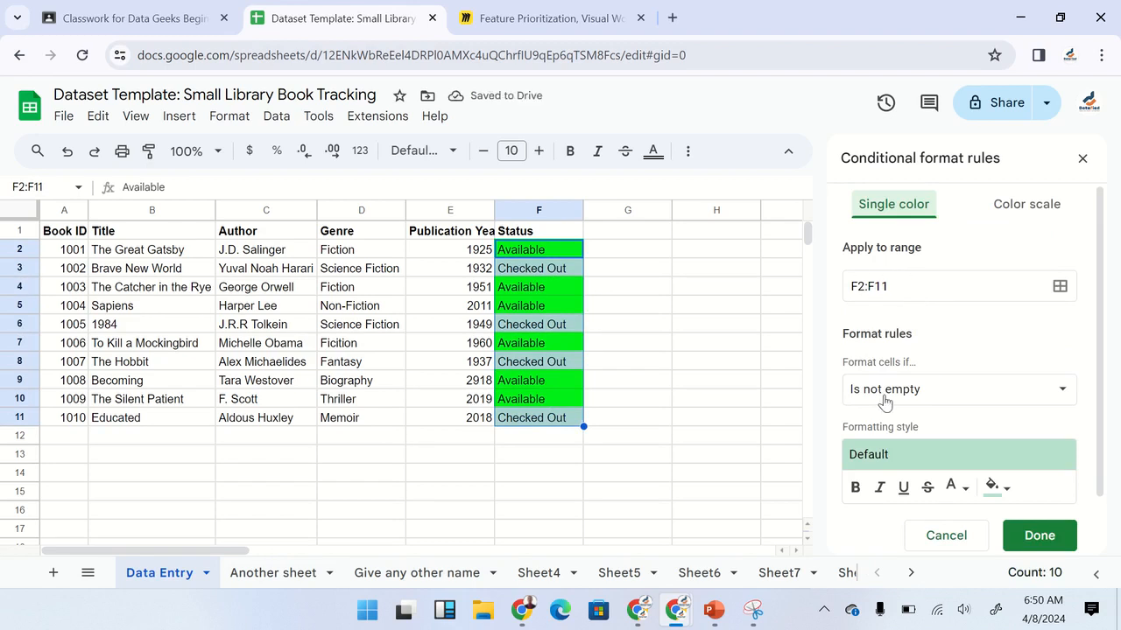
pyautogui.click(911, 396)
pyautogui.scroll(-3, 910, 487)
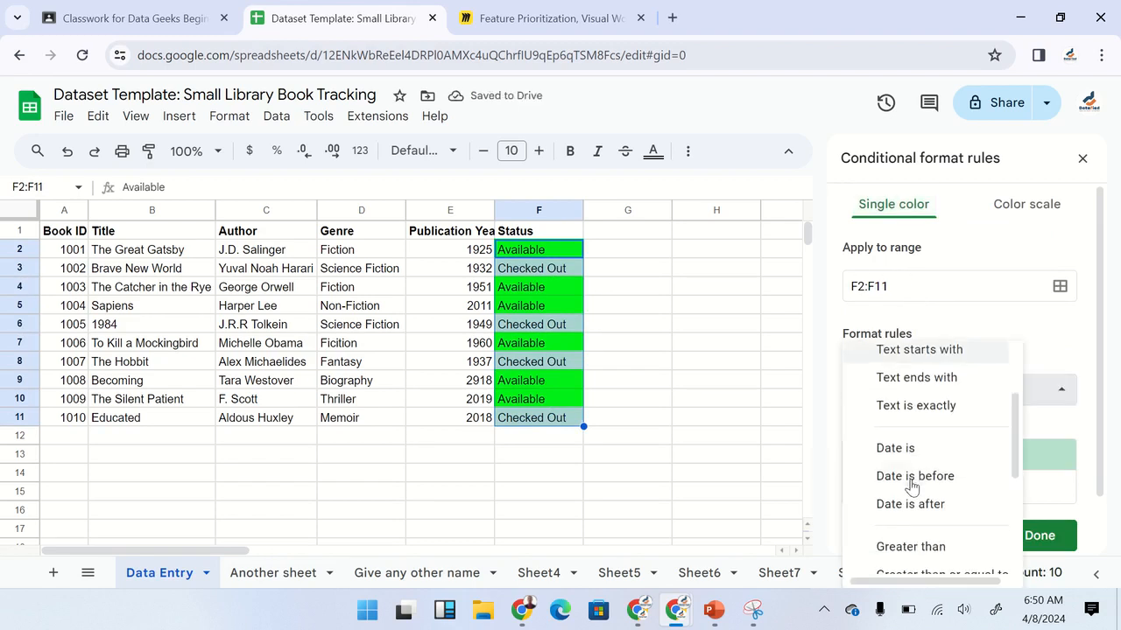
pyautogui.scroll(3, 910, 487)
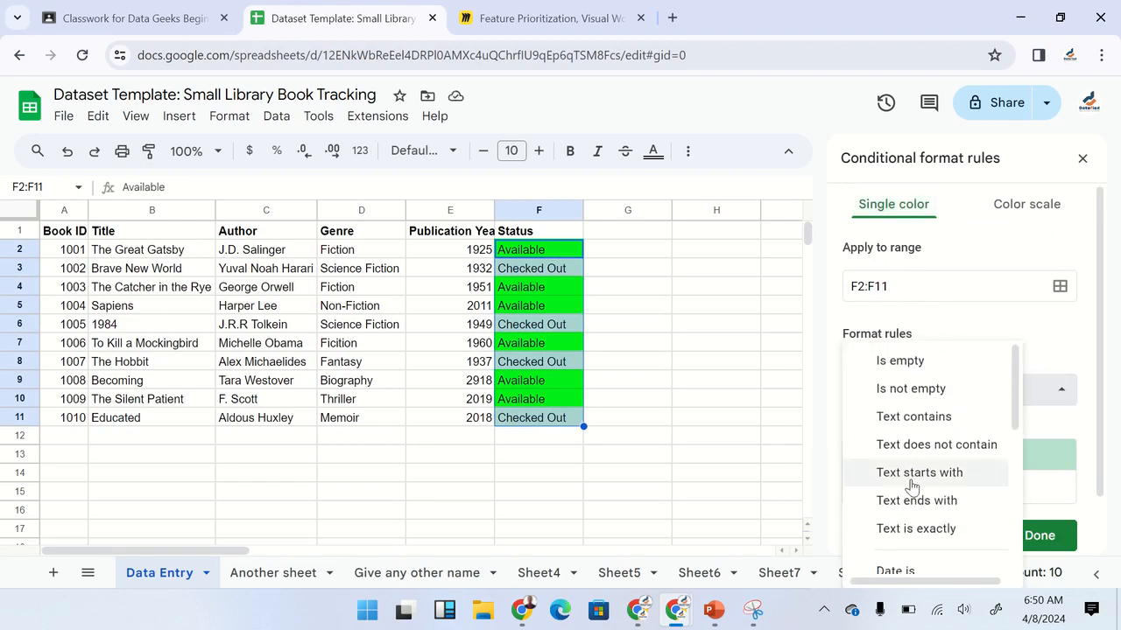
pyautogui.click(928, 409)
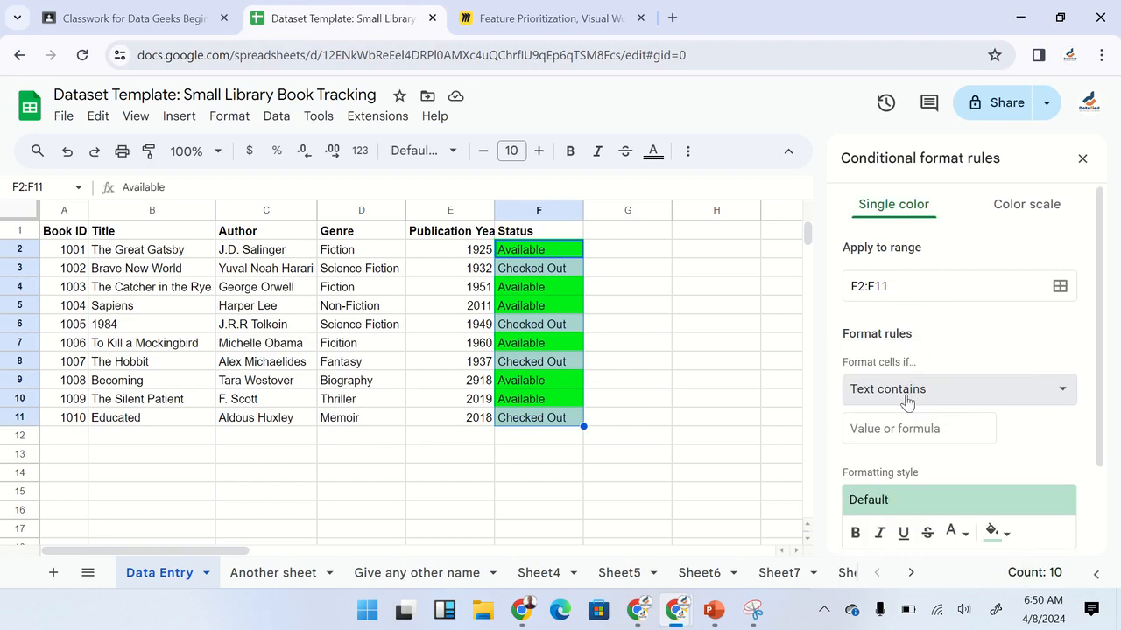
pyautogui.click(918, 431)
pyautogui.write('Check')
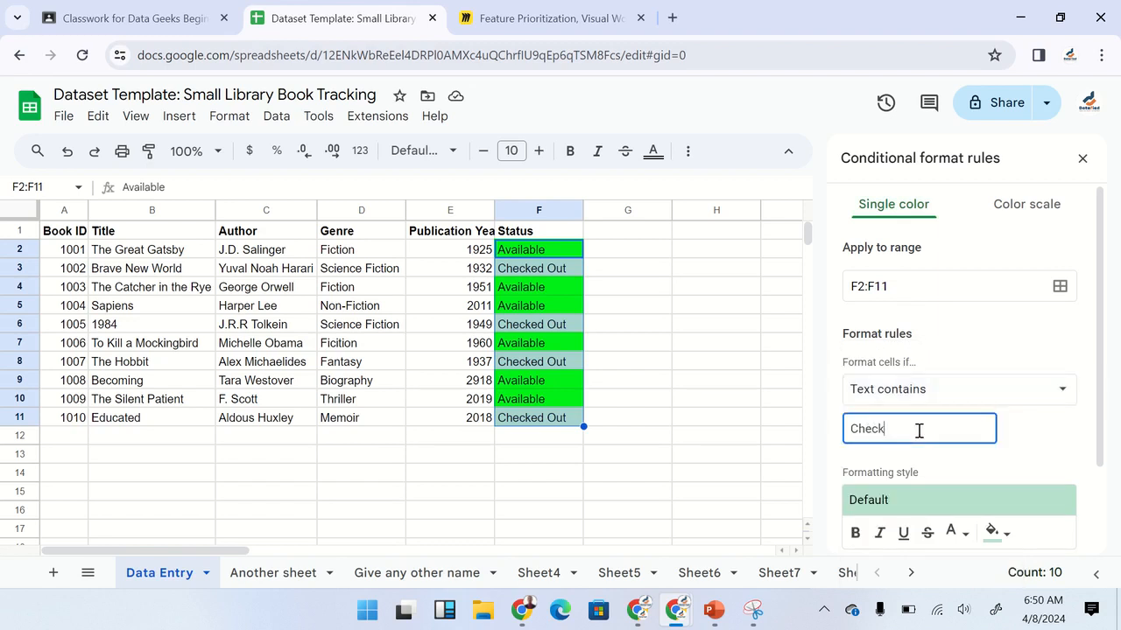
pyautogui.write('ed Out')
# Step: Give the "Checked Out" rule a light red fill color and save the rule
pyautogui.scroll(-2, 918, 429)
pyautogui.click(998, 423)
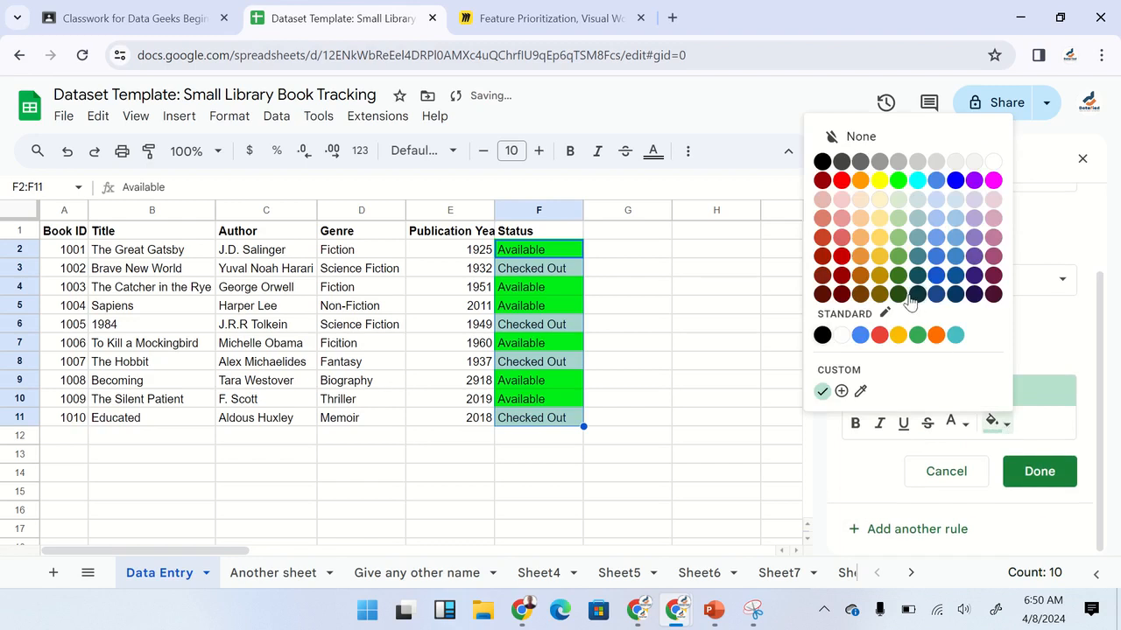
pyautogui.click(843, 201)
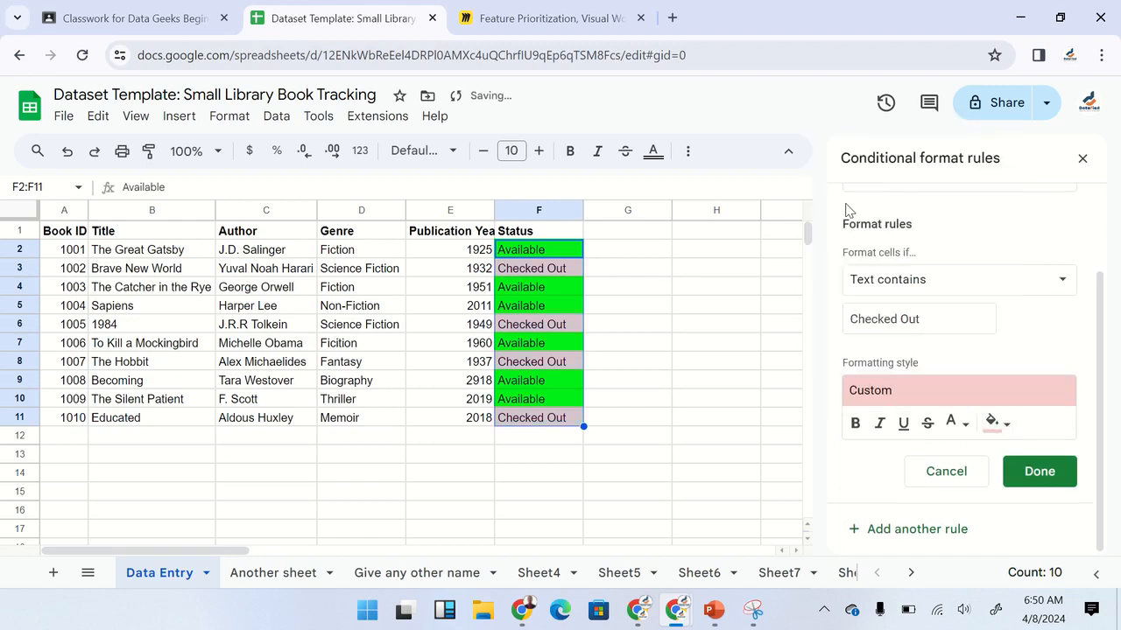
pyautogui.click(1040, 477)
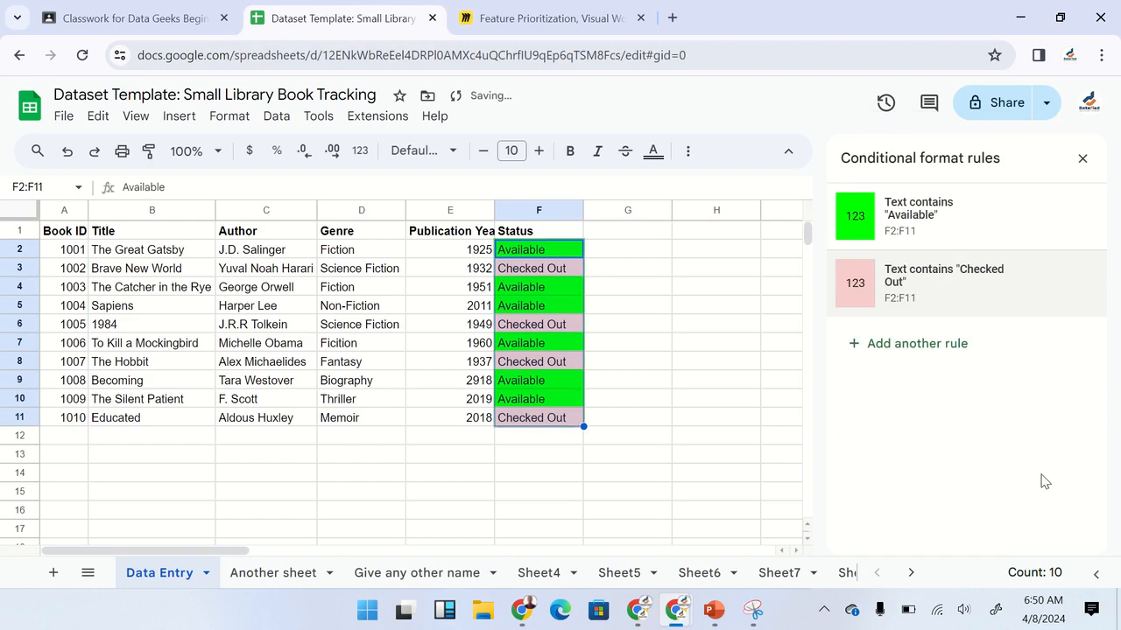
pyautogui.click(738, 438)
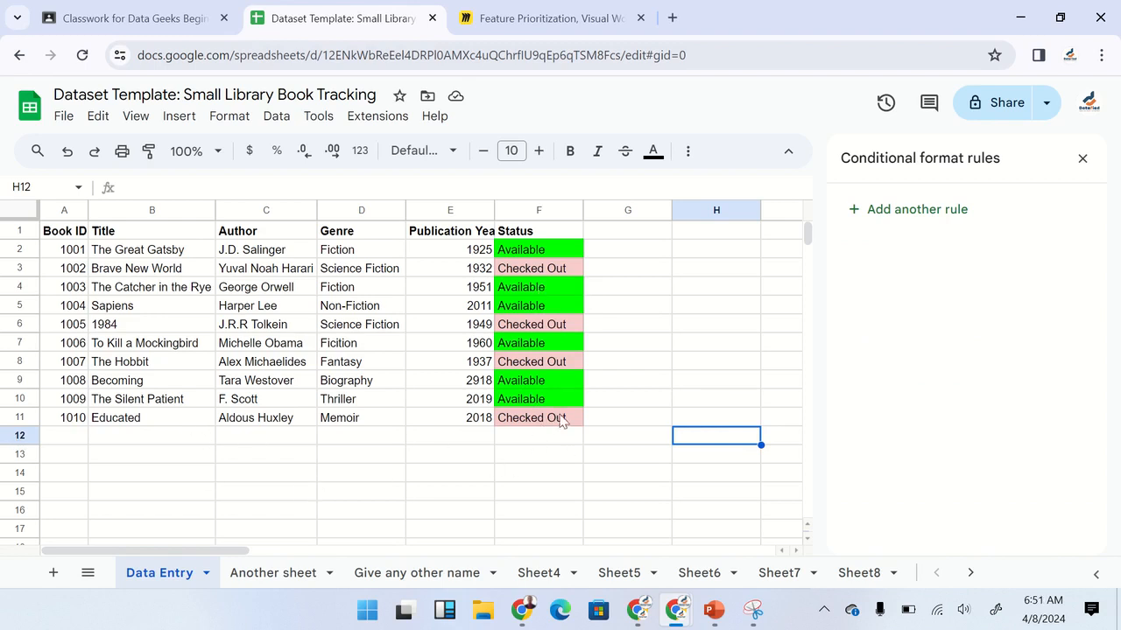
# Step: Select the status cells F2:F17, including the empty rows below the data, to bring up their conditional formatting rules
pyautogui.click(532, 443)
pyautogui.click(543, 474)
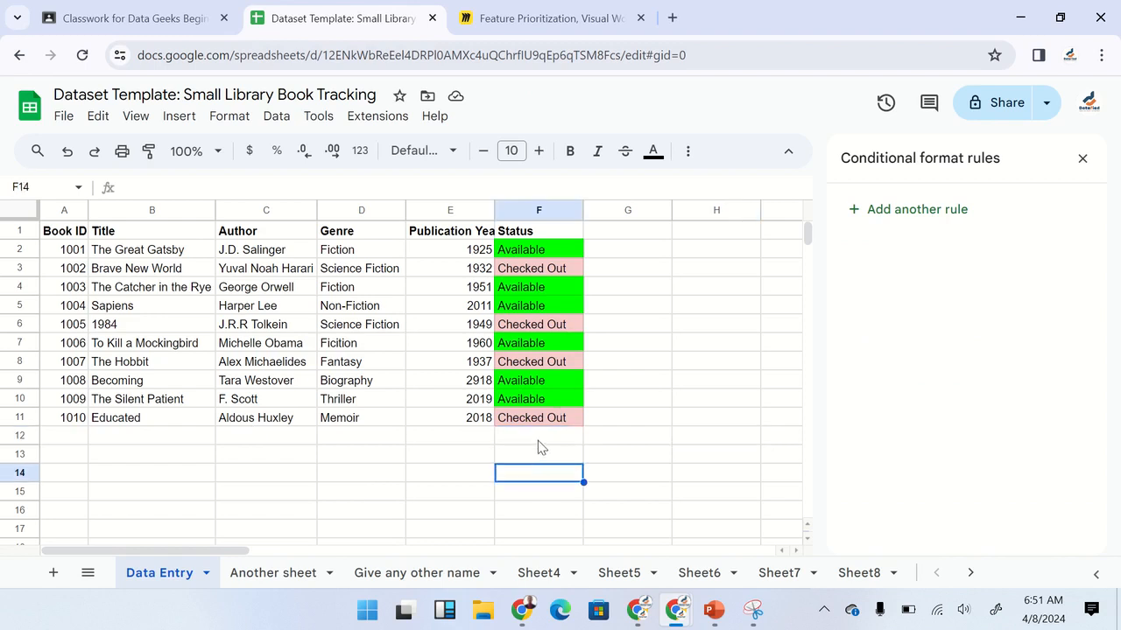
pyautogui.moveTo(539, 438); pyautogui.dragTo(551, 530)
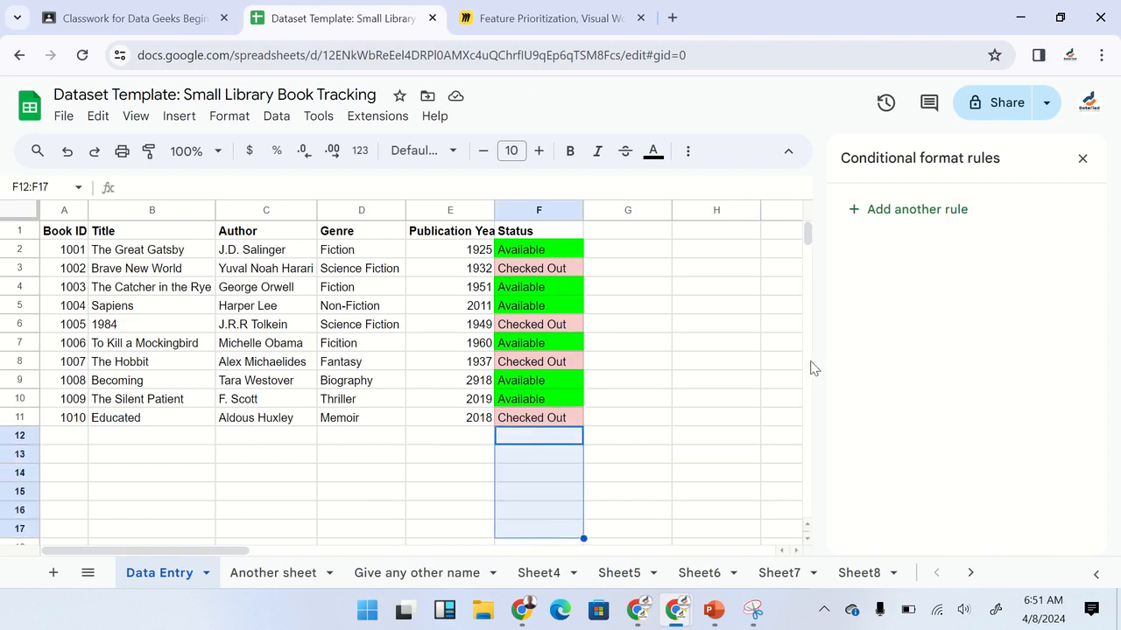
pyautogui.moveTo(538, 251); pyautogui.dragTo(560, 535)
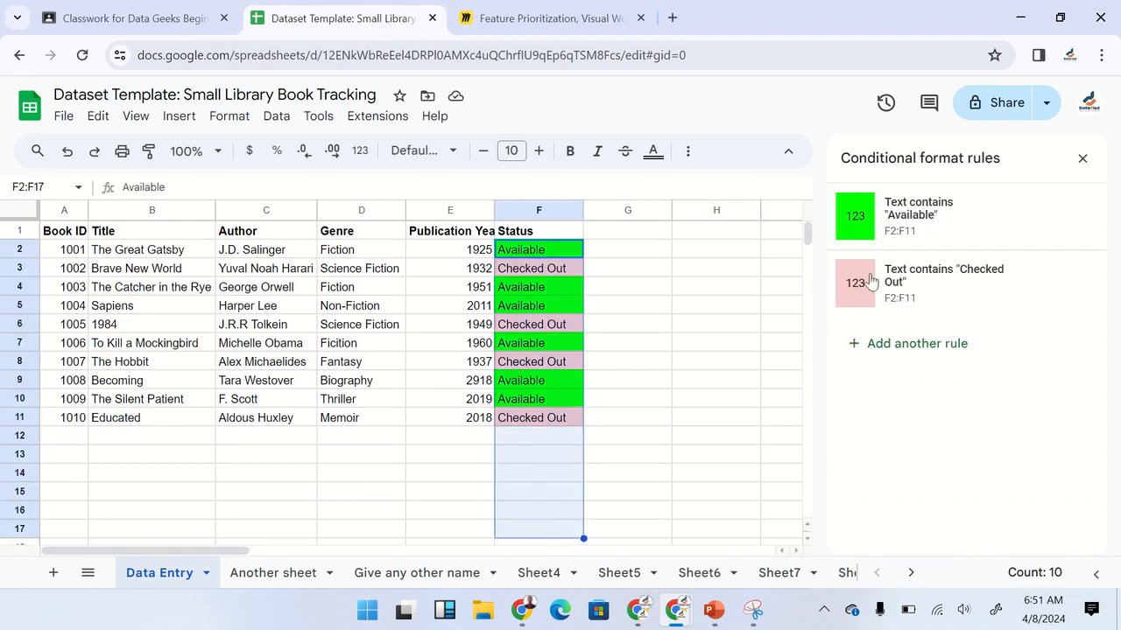
pyautogui.click(860, 225)
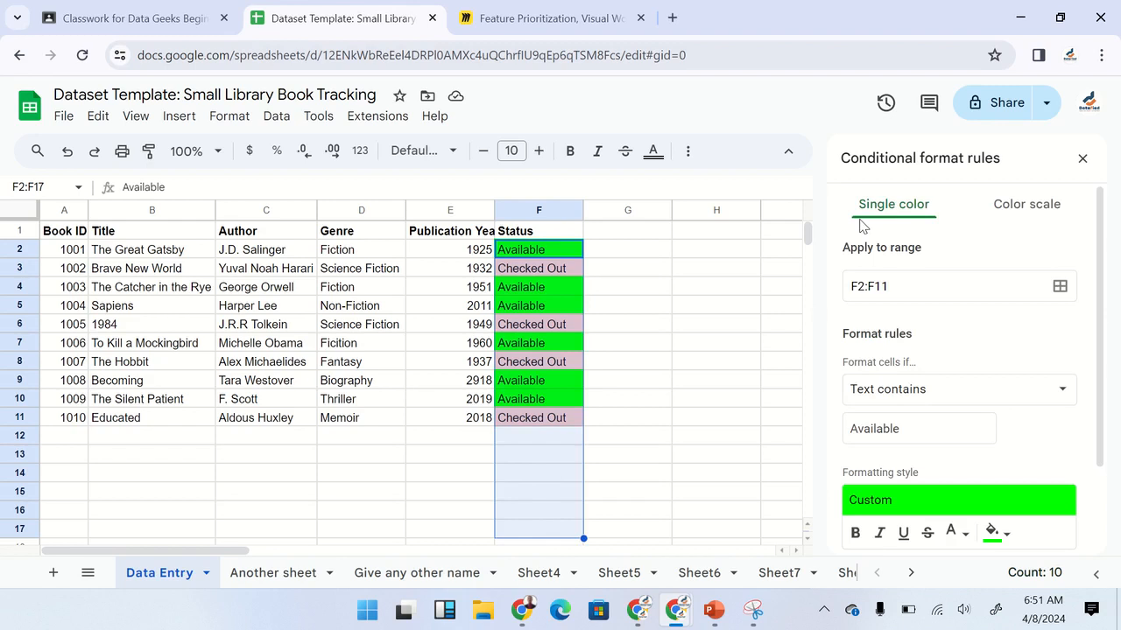
pyautogui.scroll(-2, 954, 323)
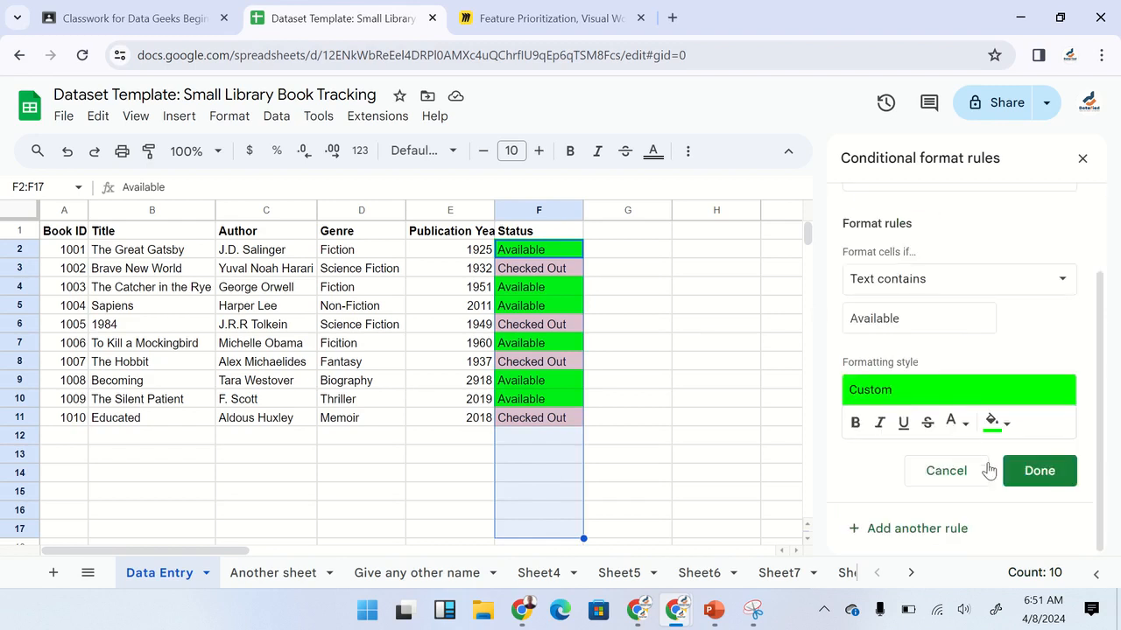
pyautogui.click(1039, 482)
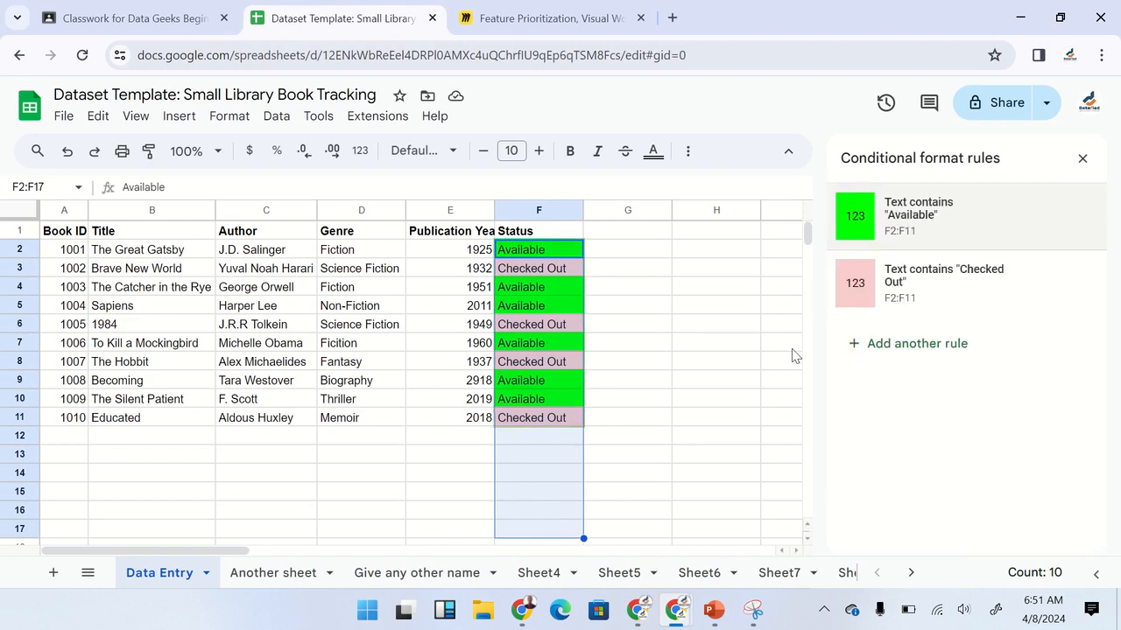
# Step: Extend the "Checked Out" rule's range to F2:F17 and save the rule
pyautogui.click(863, 298)
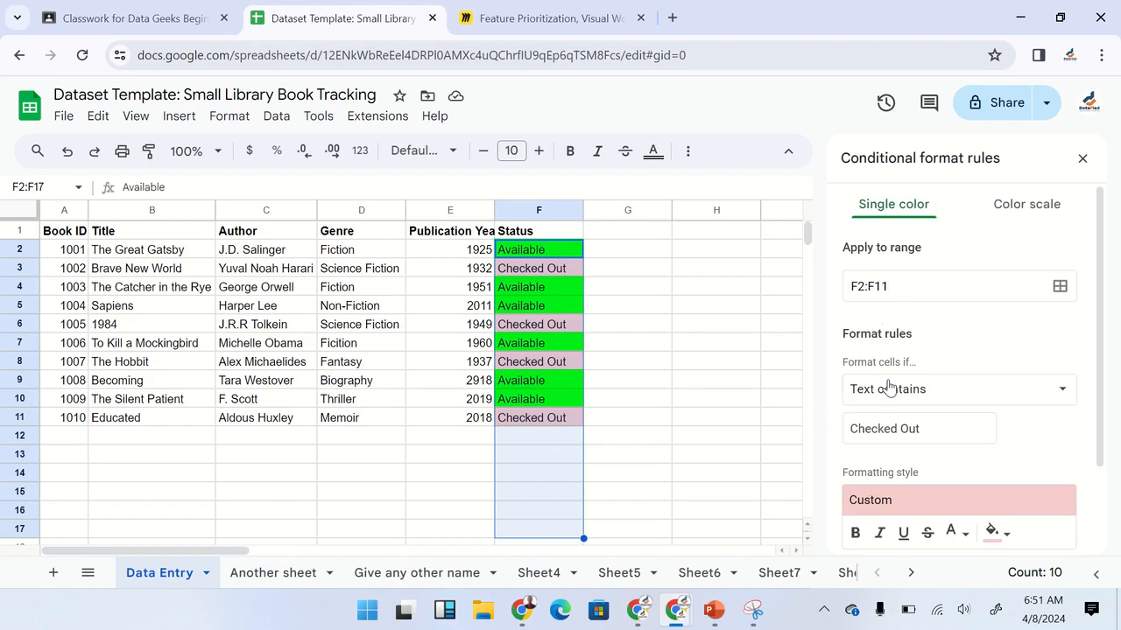
pyautogui.click(897, 288)
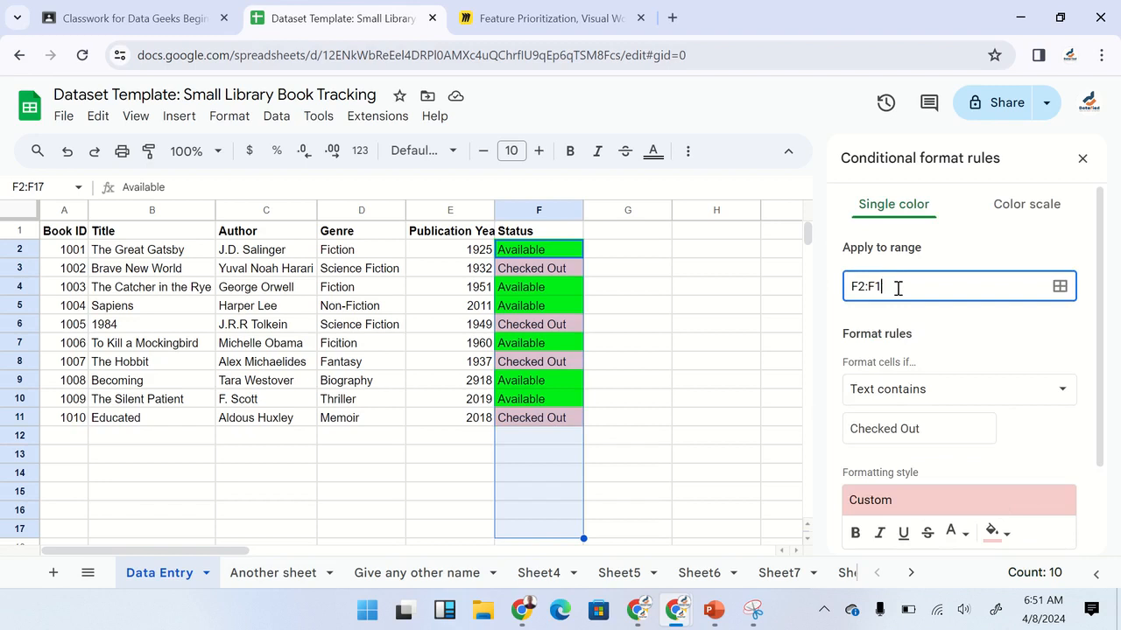
pyautogui.write('7')
pyautogui.scroll(-2, 1026, 408)
pyautogui.click(1042, 480)
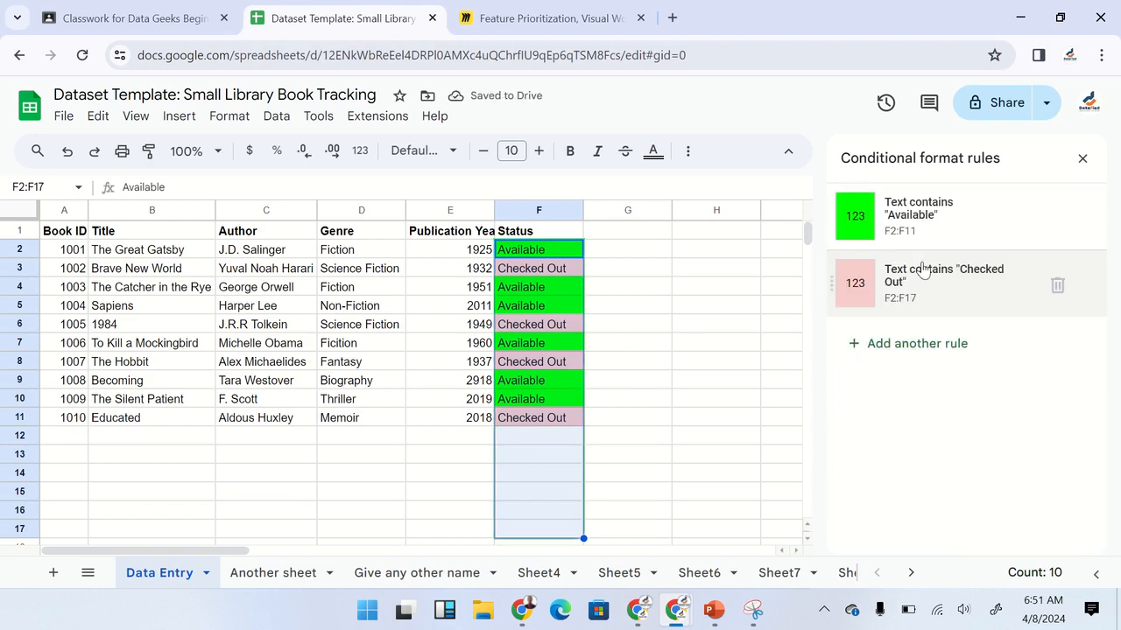
# Step: Extend the "Available" rule's range to F2:F17 and save the rule
pyautogui.click(871, 228)
pyautogui.click(912, 277)
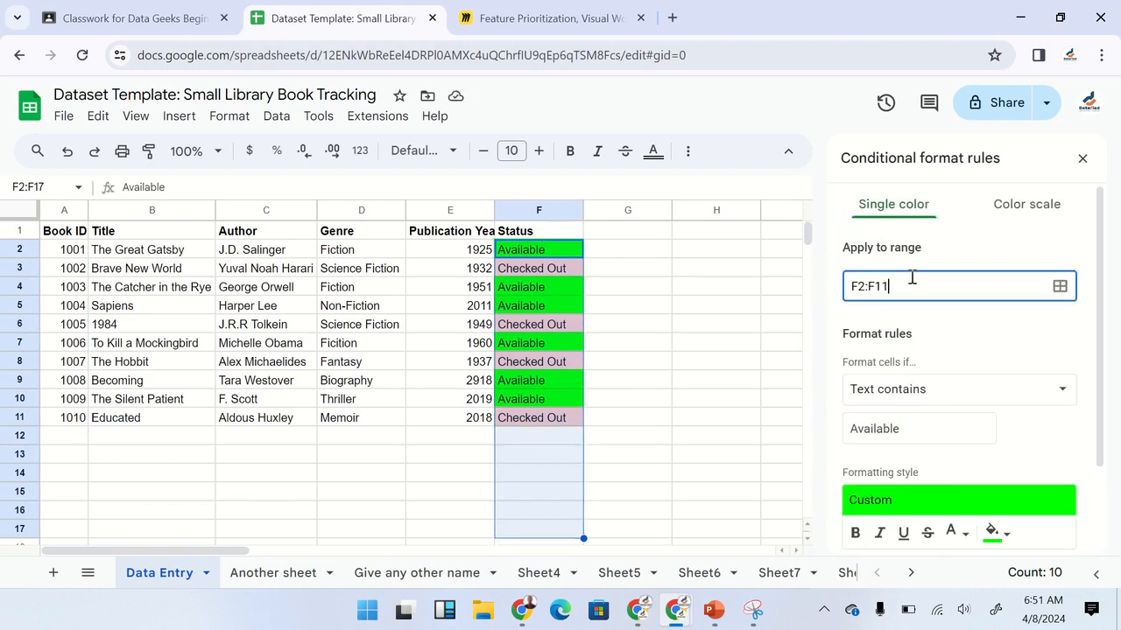
pyautogui.scroll(-2, 1010, 441)
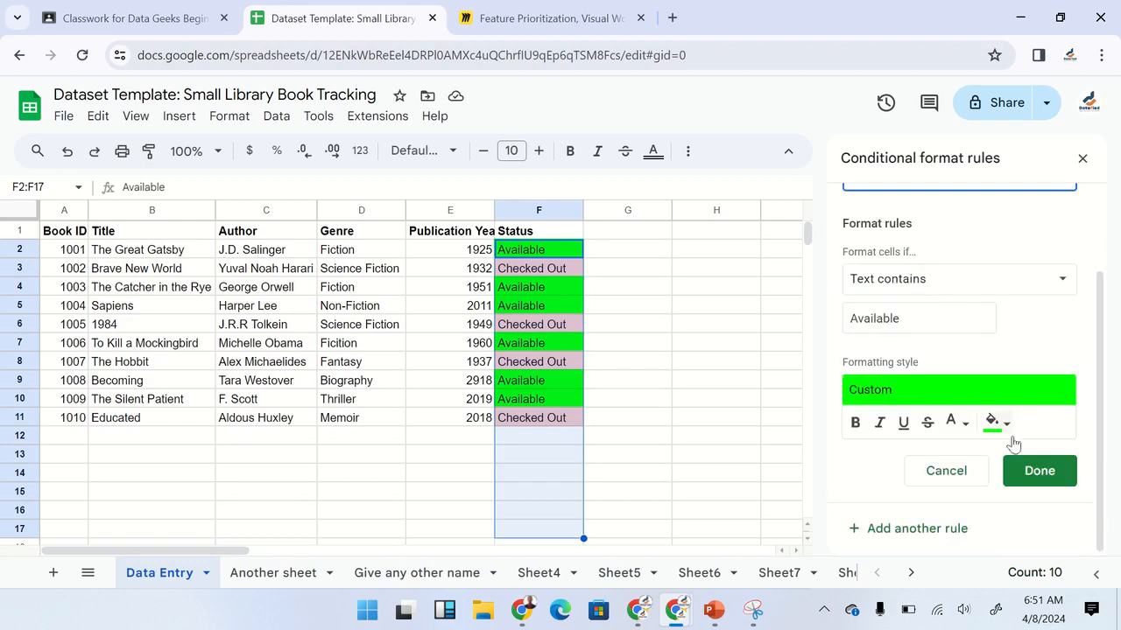
pyautogui.click(1041, 476)
pyautogui.click(463, 508)
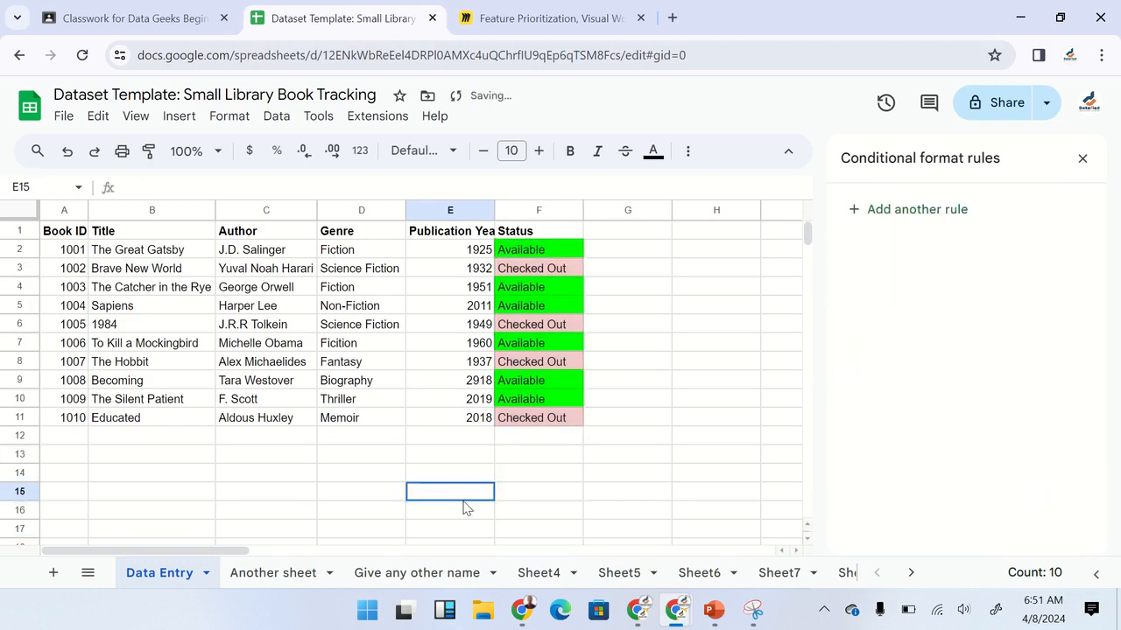
# Step: Start a new book record in row 12 with Book ID 1011, the title "Brilliant Mind" and the author's name
pyautogui.click(58, 443)
pyautogui.write('1011')
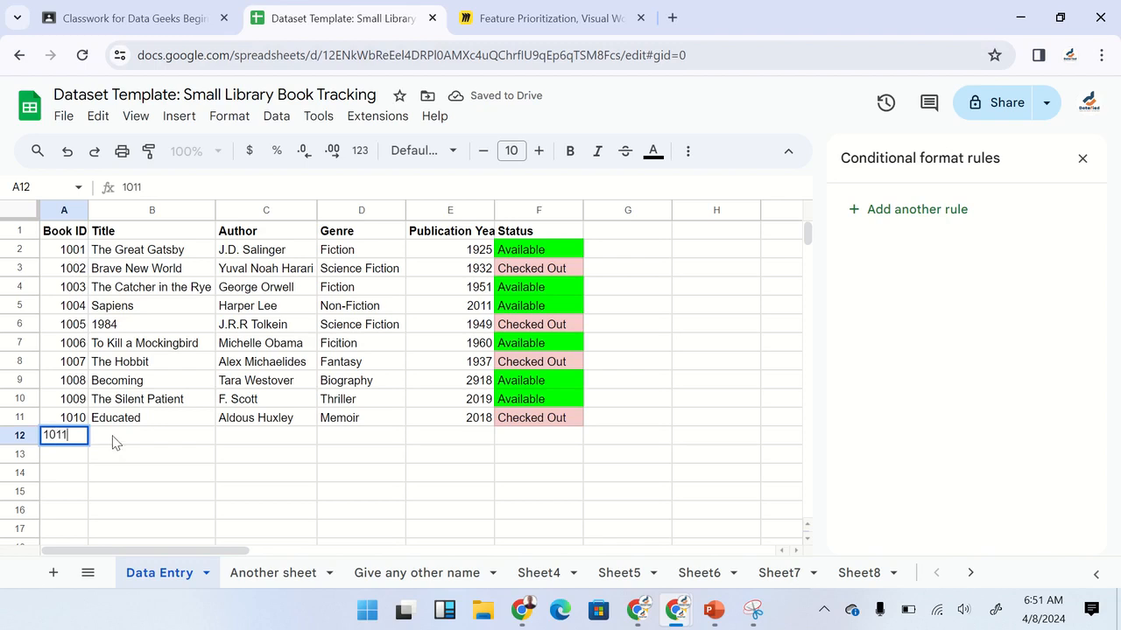
pyautogui.click(164, 445)
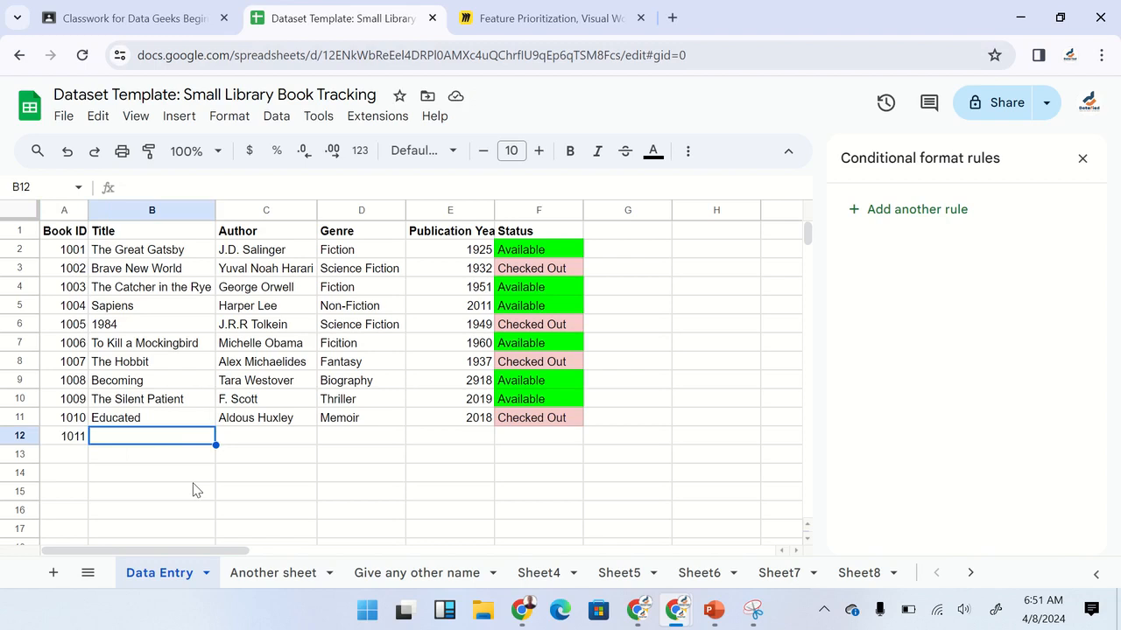
pyautogui.write('Brilliant Mind')
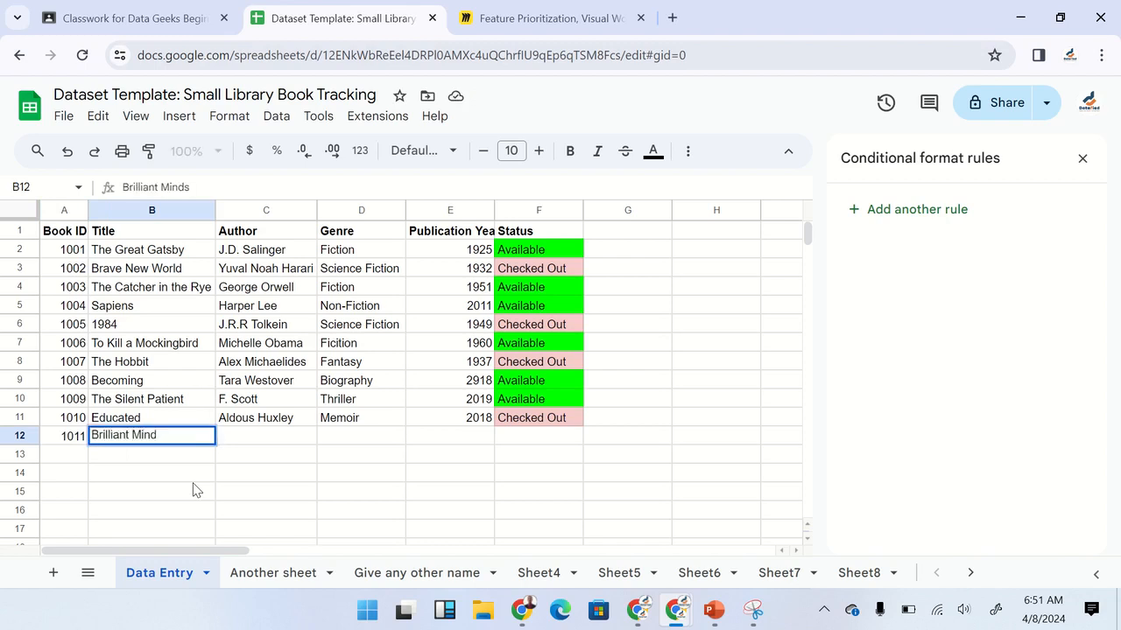
pyautogui.press('Tab')
pyautogui.write('A')
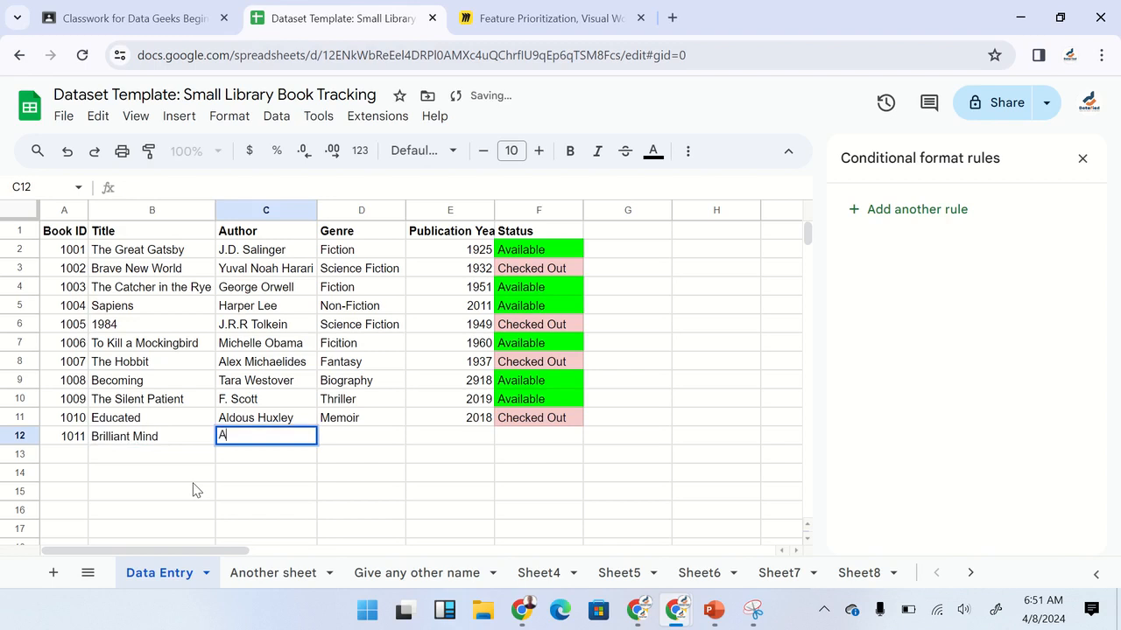
pyautogui.write('lex Vic')
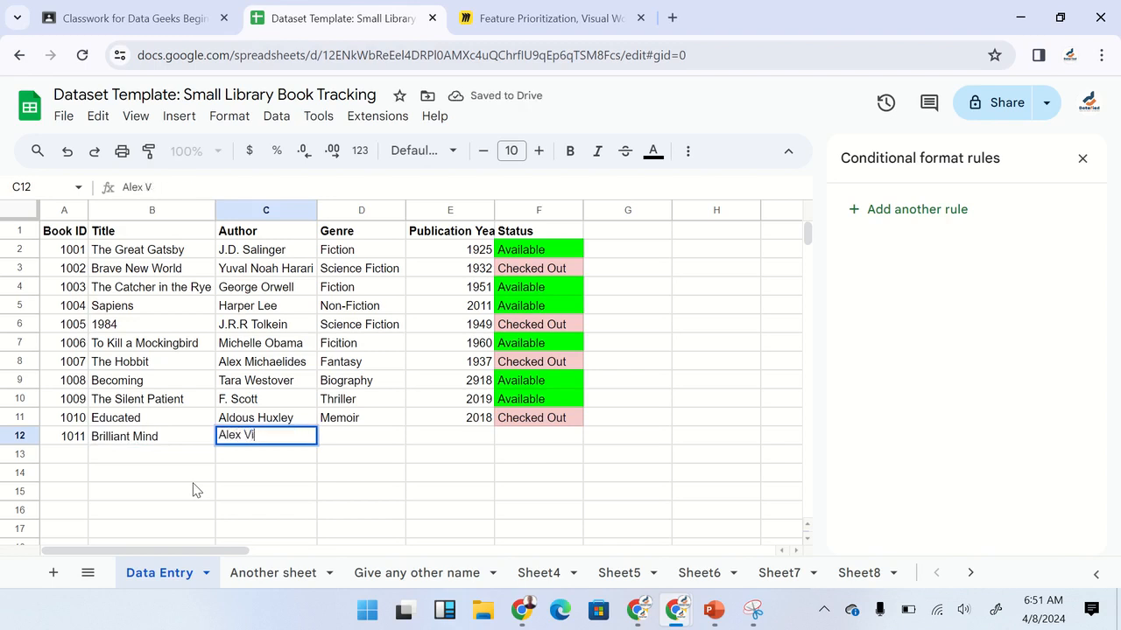
pyautogui.press('Tab')
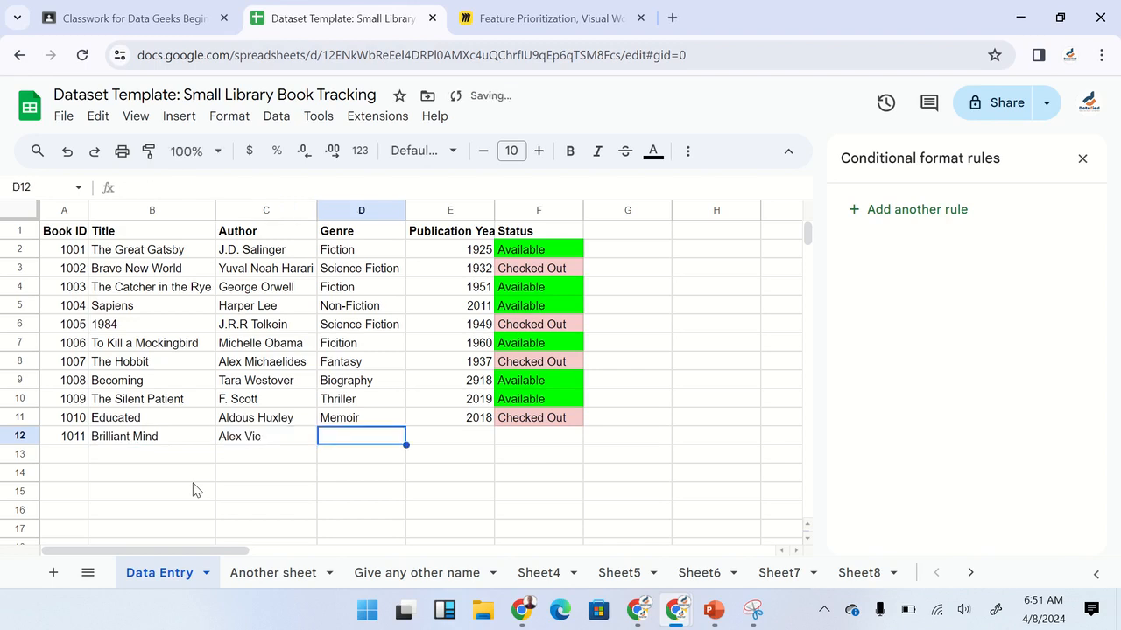
# Step: Complete the row 12 record with the genre Fiction, publication year 2024 and status Available
pyautogui.write('A')
pyautogui.press('BackSpace')
pyautogui.write('Fic')
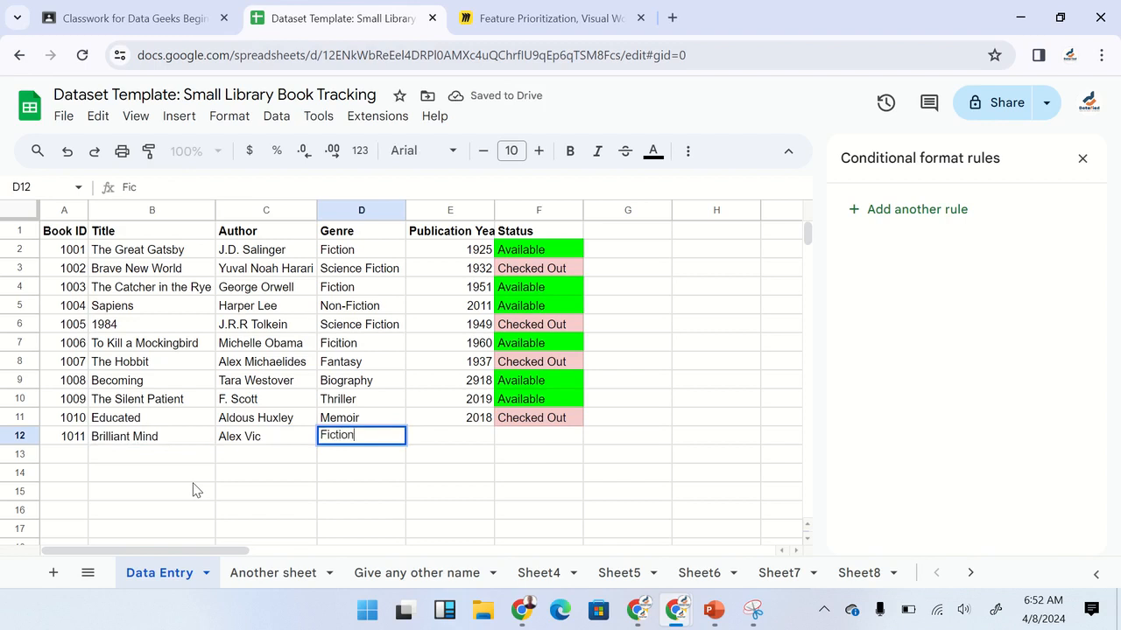
pyautogui.press('Tab')
pyautogui.write('2024')
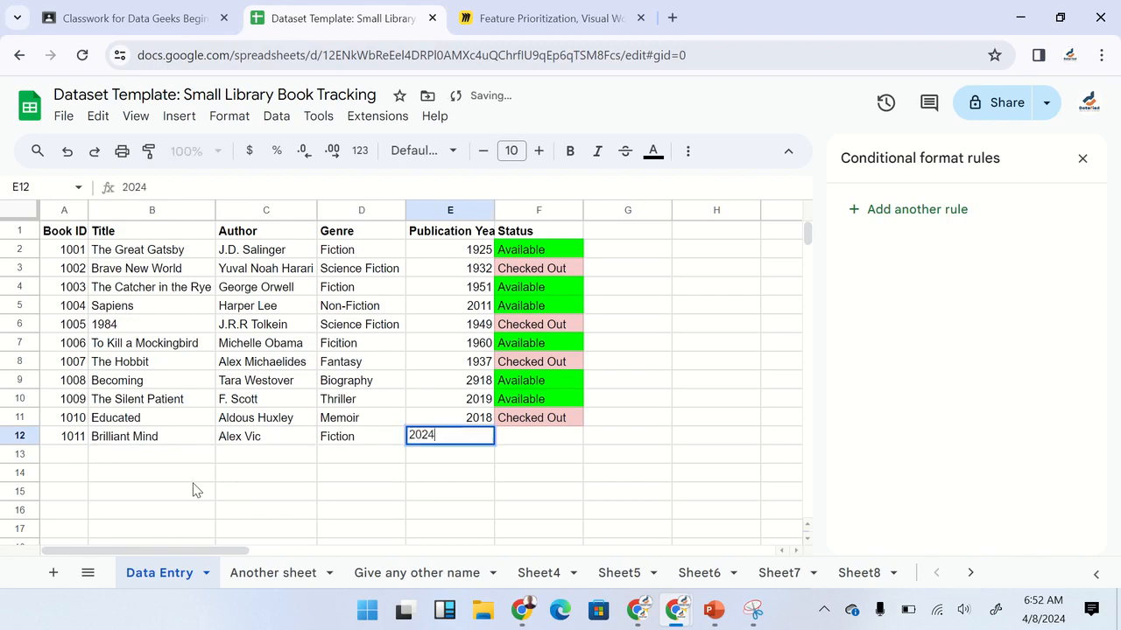
pyautogui.press('Tab')
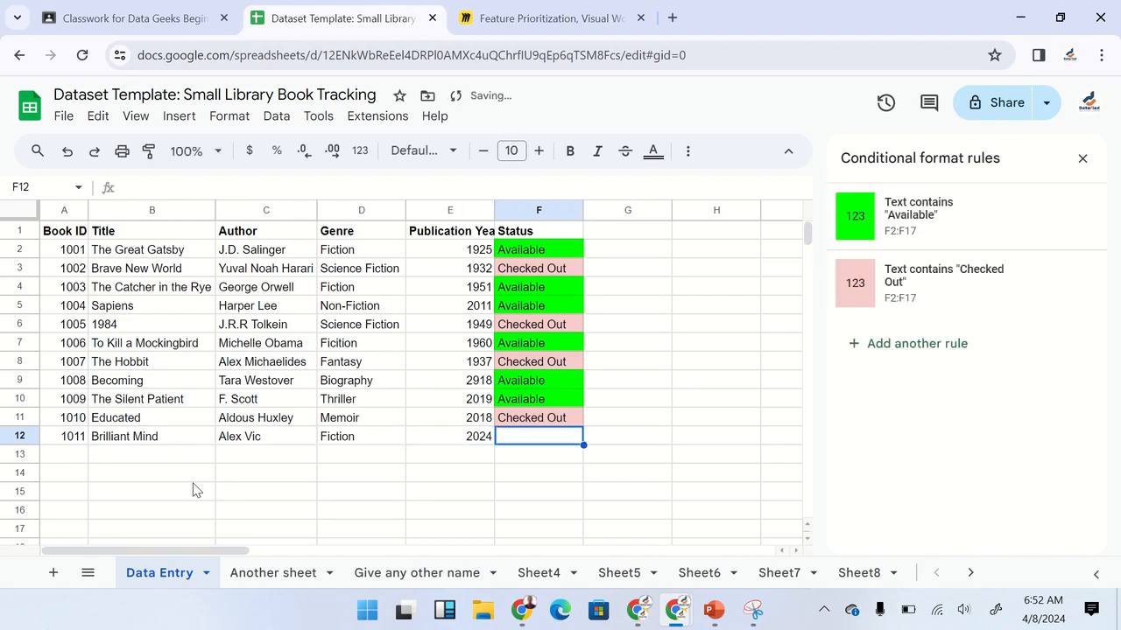
pyautogui.write('Ava')
pyautogui.press('Return')
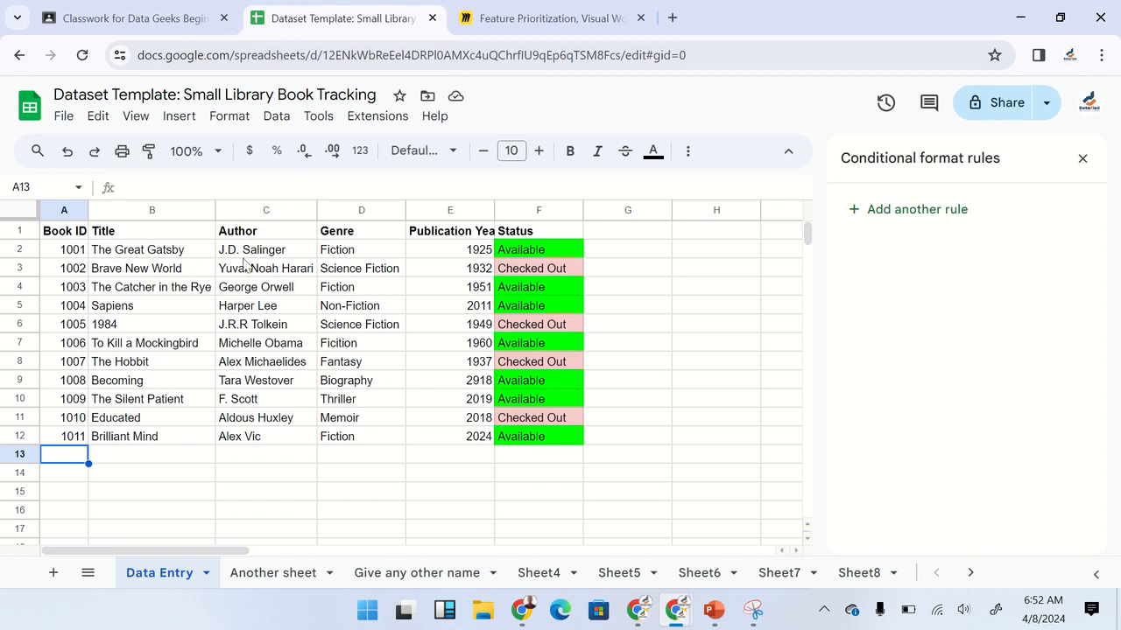
# Step: Apply all borders to the whole table A1:F12
pyautogui.moveTo(73, 233); pyautogui.dragTo(538, 232)
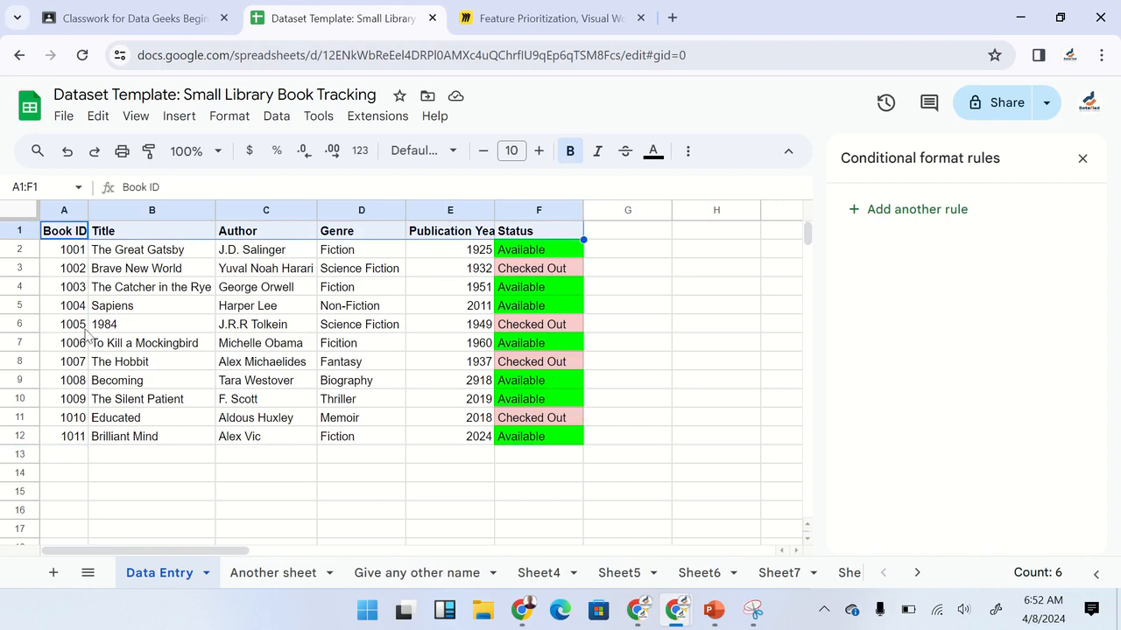
pyautogui.click(167, 330)
pyautogui.moveTo(63, 236); pyautogui.dragTo(553, 443)
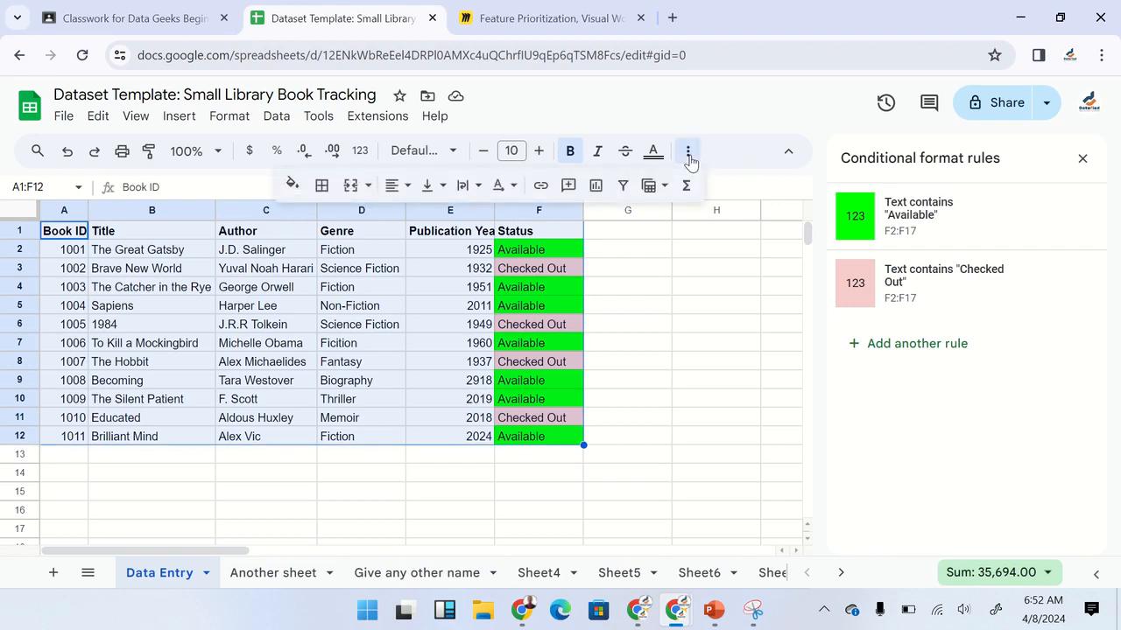
pyautogui.click(322, 187)
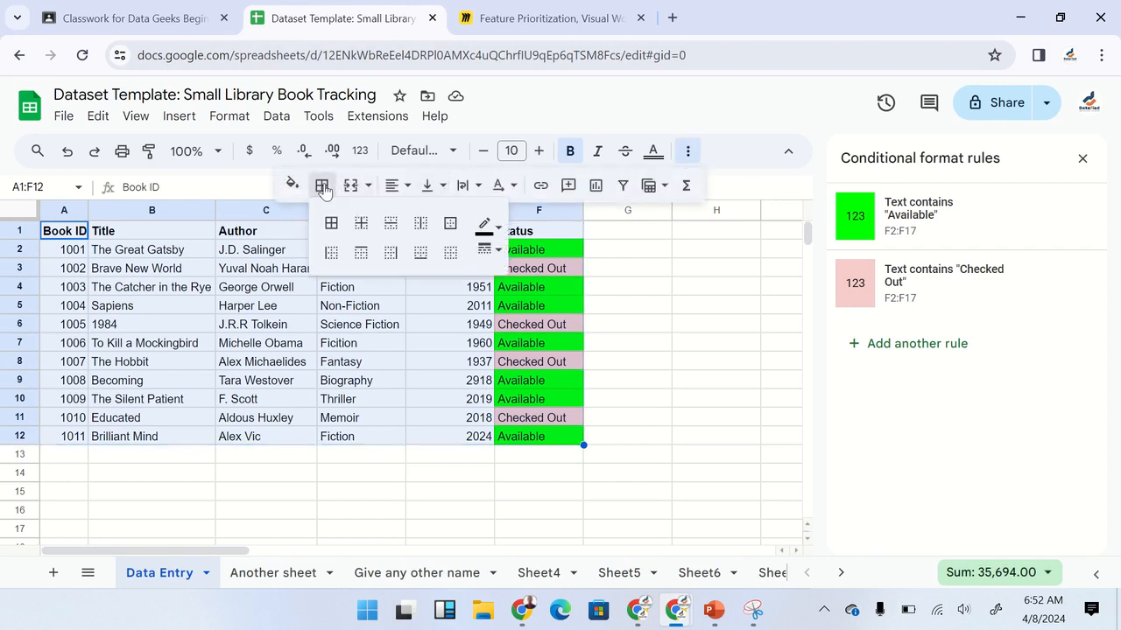
pyautogui.click(331, 223)
pyautogui.click(617, 302)
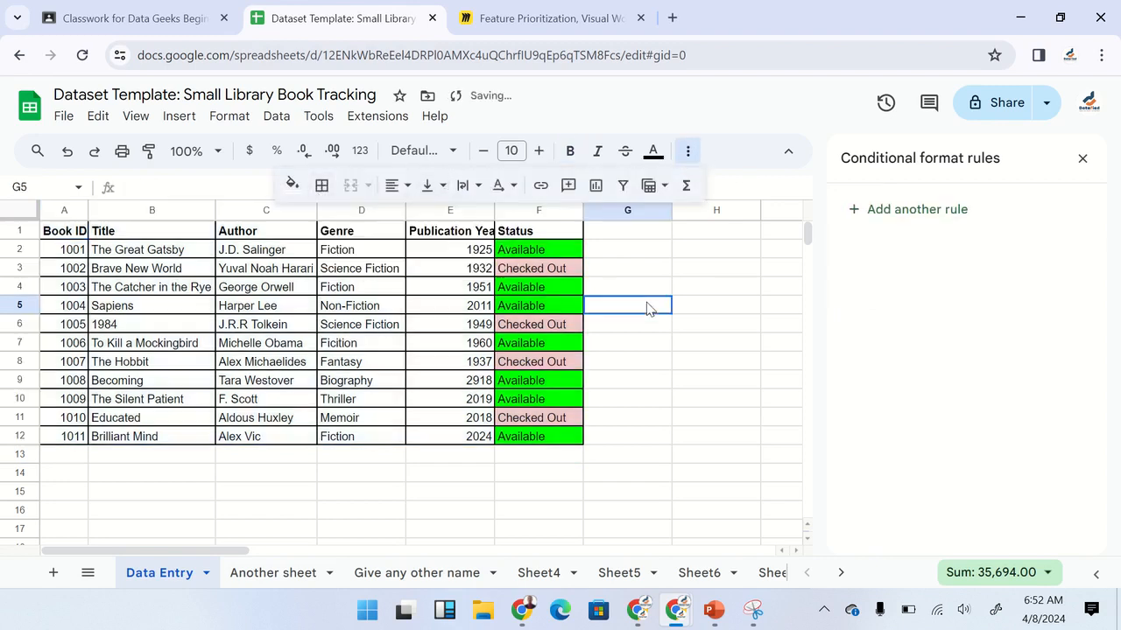